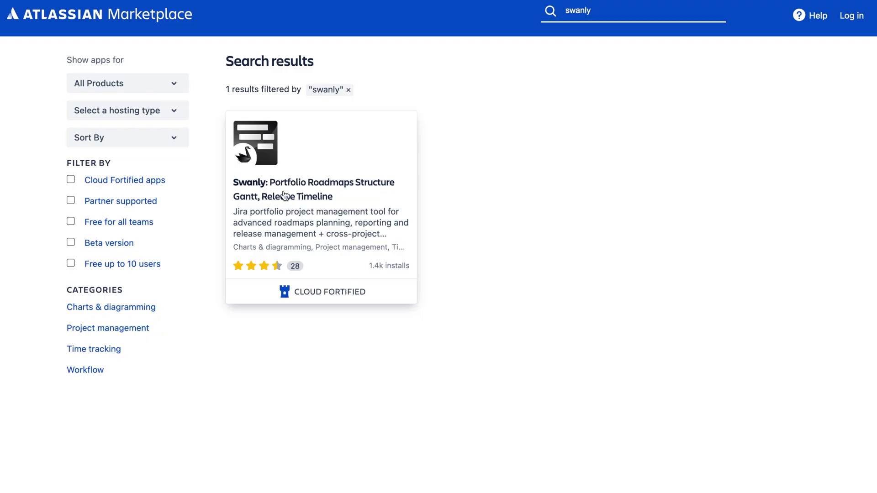
- Open the Swanly portfolio roadmaps listing on the Marketplace and request its free trial
left_click(283, 190)
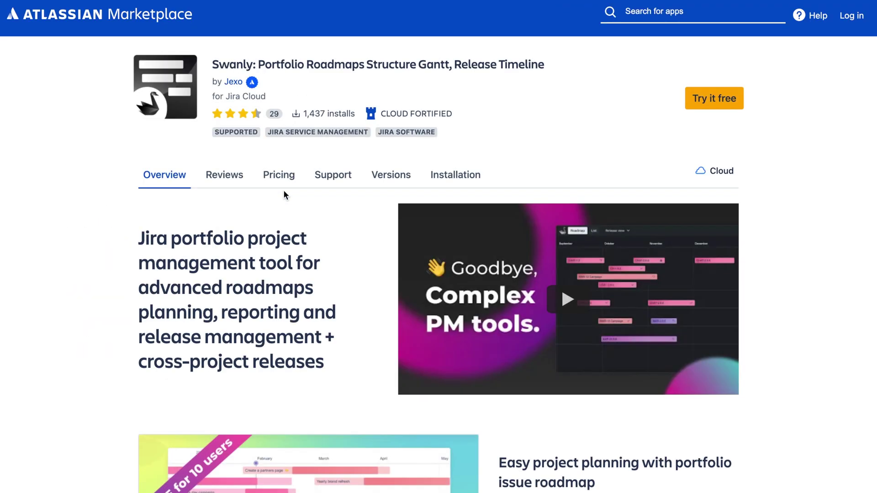
left_click(704, 104)
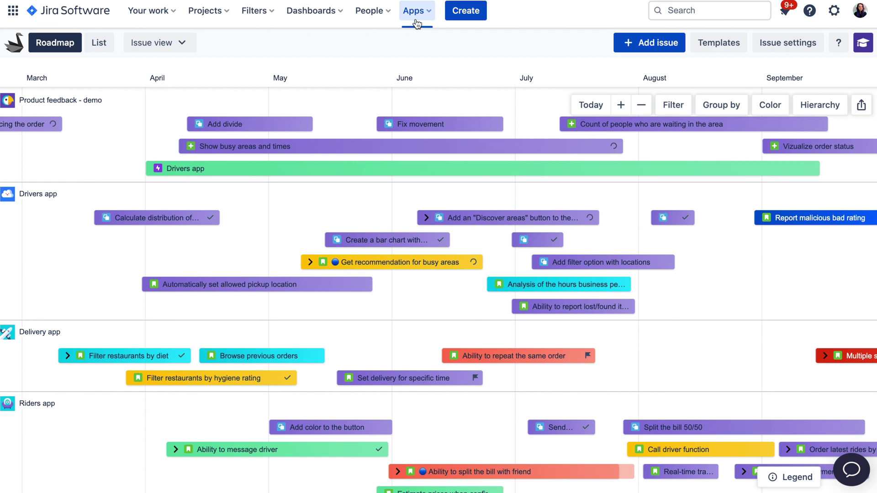
- Look up where Swanly roadmaps is listed among the installed Jira apps
left_click(418, 15)
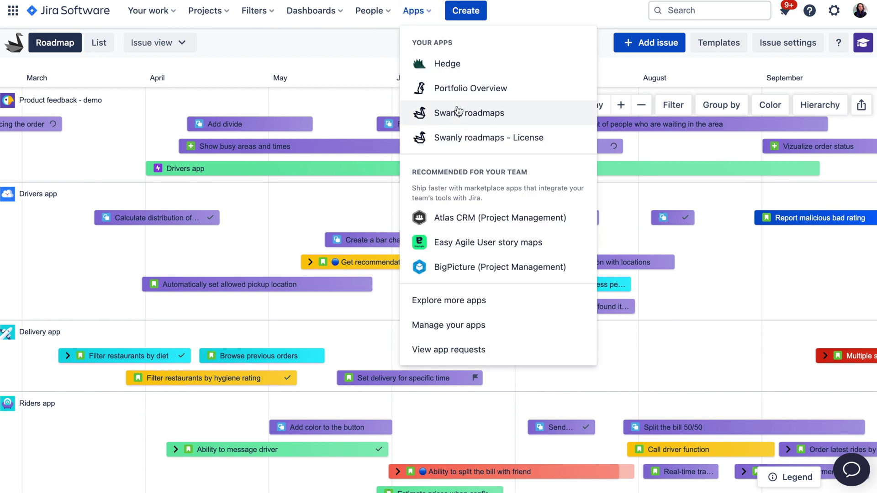
left_click(384, 54)
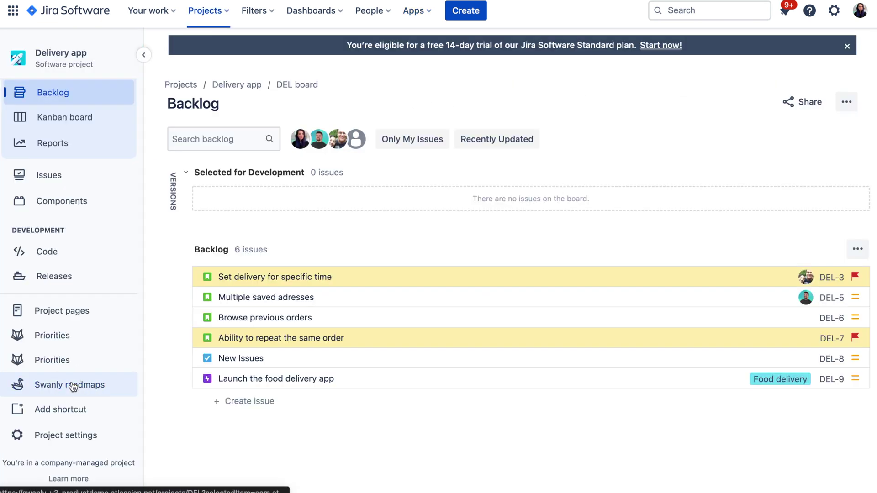
- Open the Swanly roadmap of the Delivery app project and look over its earlier weeks
left_click(71, 385)
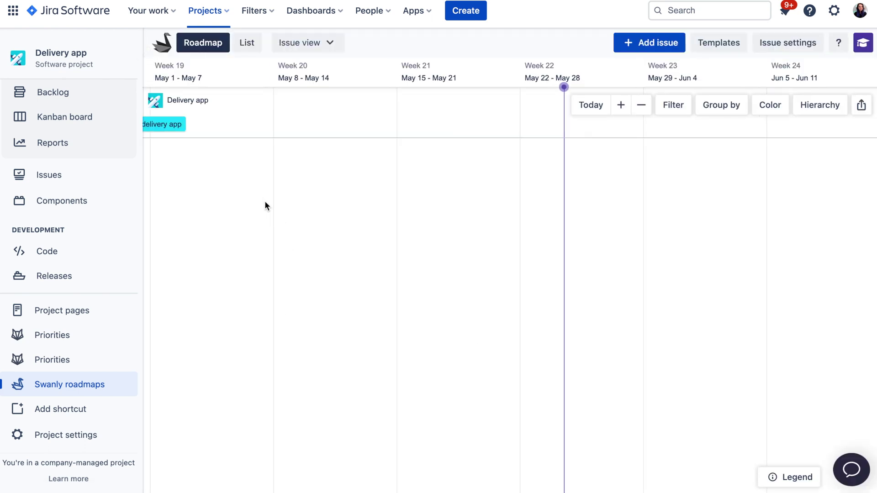
scroll(264, 200, "left", 8)
scroll(265, 202, "left", 6)
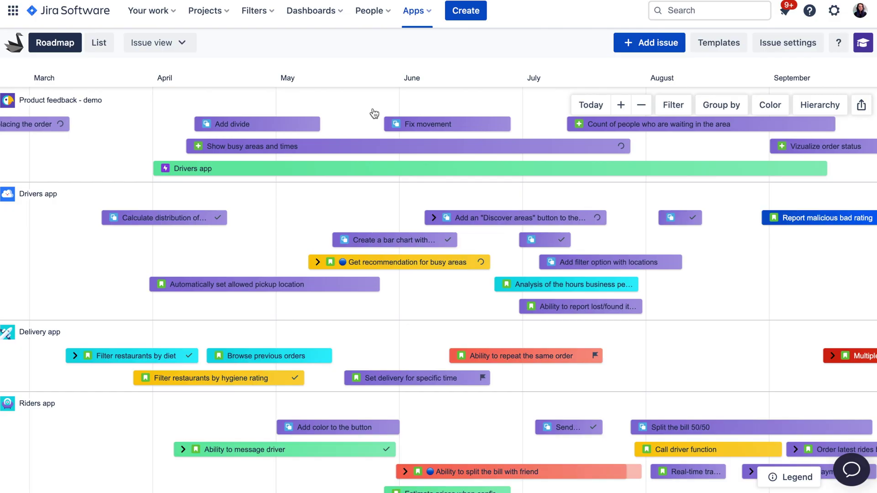
- Check the available roadmap views and browse the unscheduled issues of the cross-project issue roadmap
left_click(179, 42)
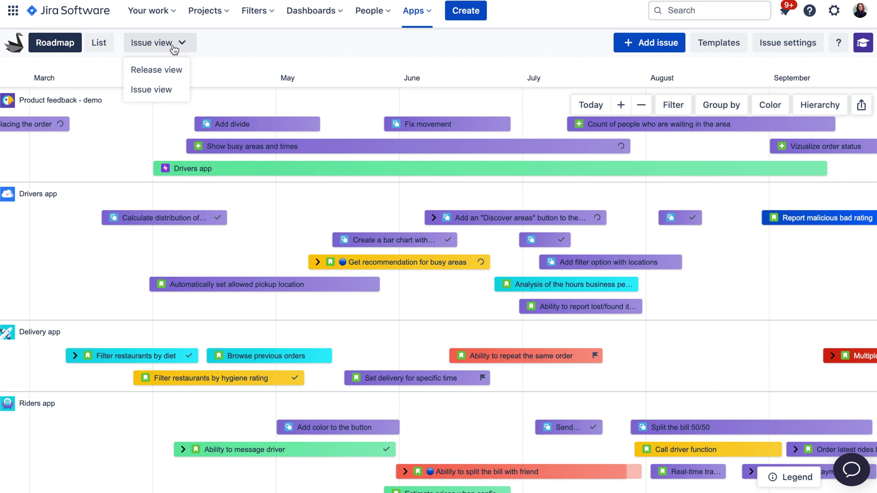
left_click(175, 46)
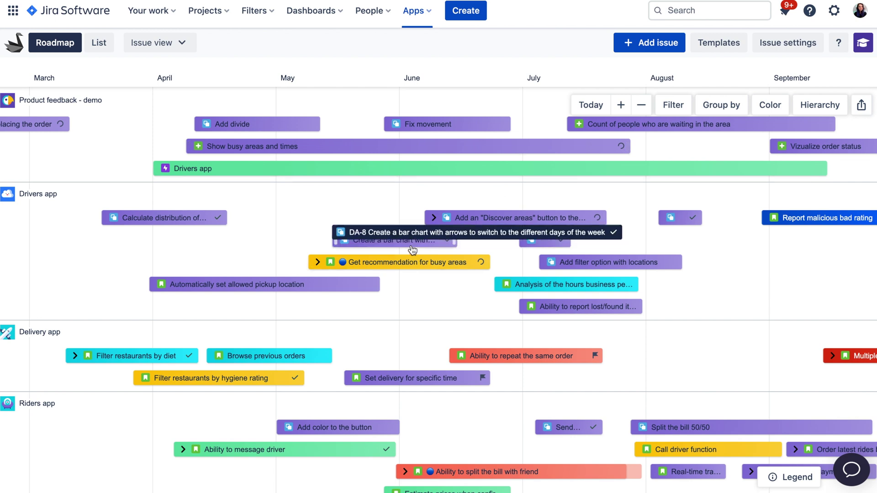
left_click(657, 46)
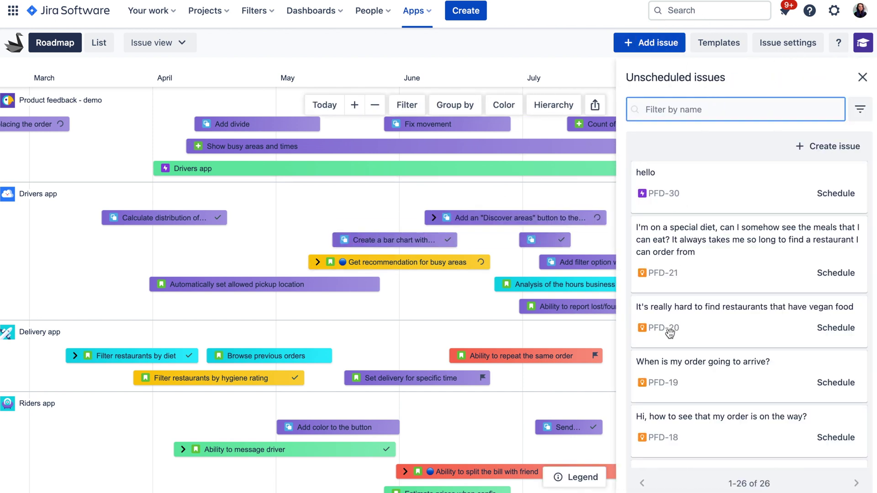
scroll(675, 363, "down", 5)
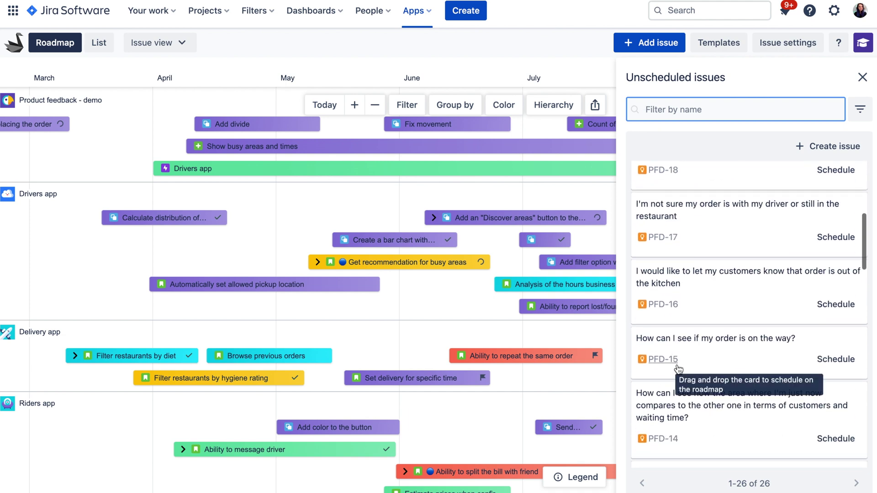
scroll(674, 363, "up", 5)
left_click(862, 77)
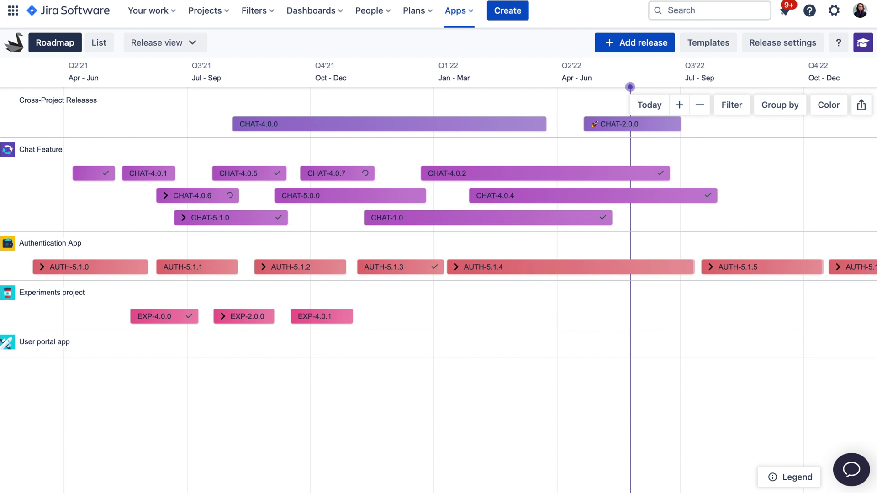
- Browse the unscheduled releases on the release roadmap
left_click(639, 42)
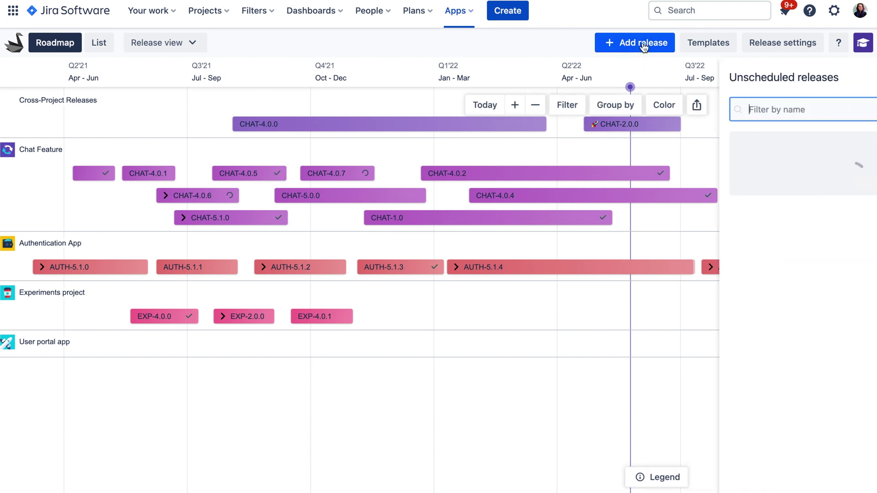
scroll(706, 382, "down", 2)
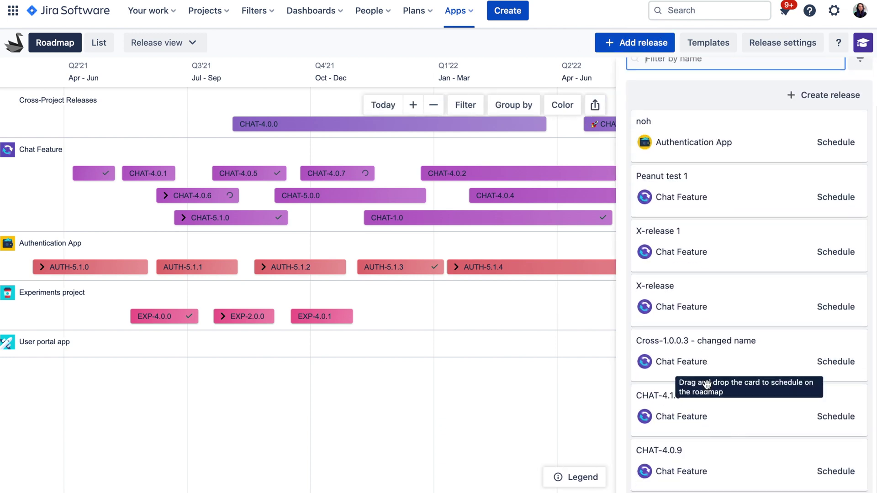
left_click(860, 74)
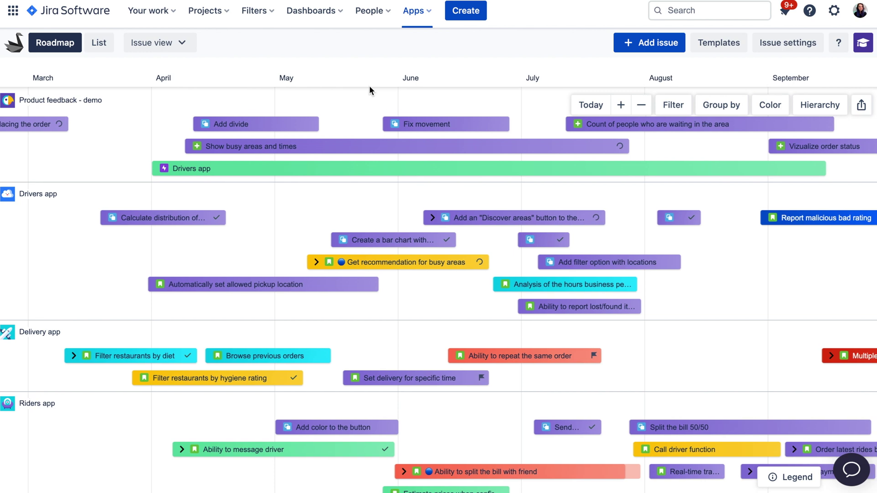
- View the roadmap's issues as a list
scroll(369, 86, "right", 2)
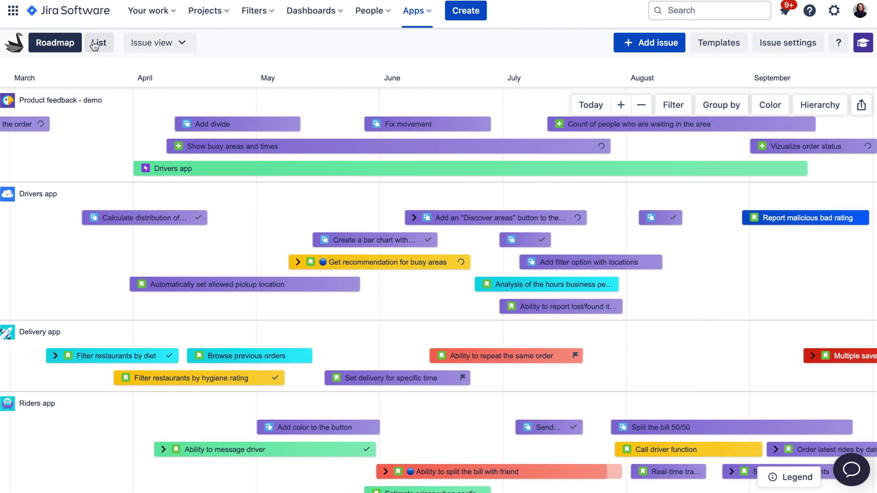
left_click(95, 43)
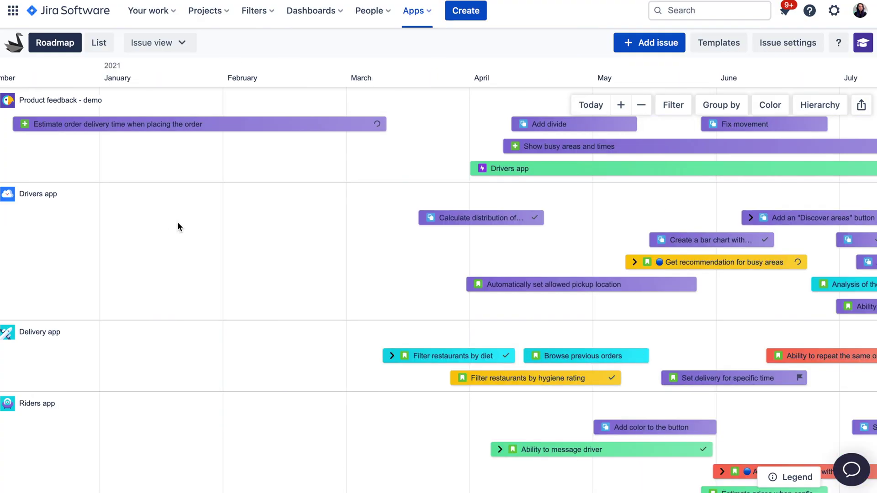
- Review which projects are imported into the issue roadmap and open the selection of further projects
scroll(178, 225, "right", 5)
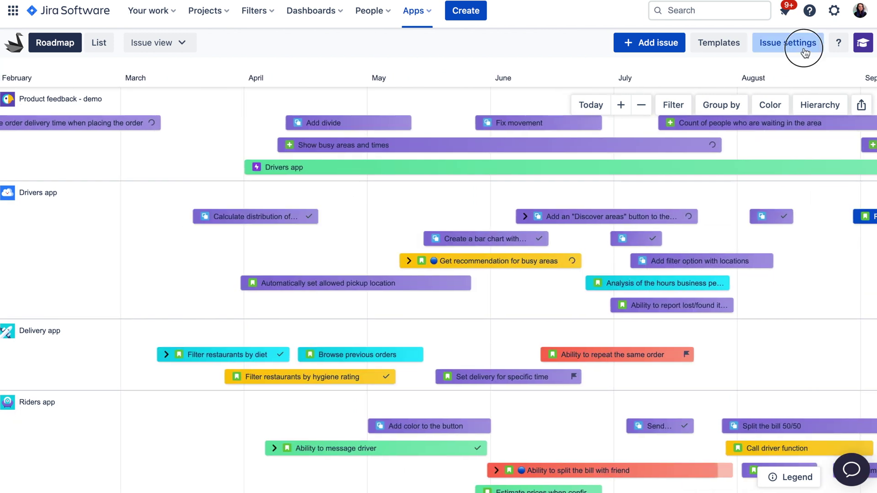
left_click(788, 42)
left_click(789, 68)
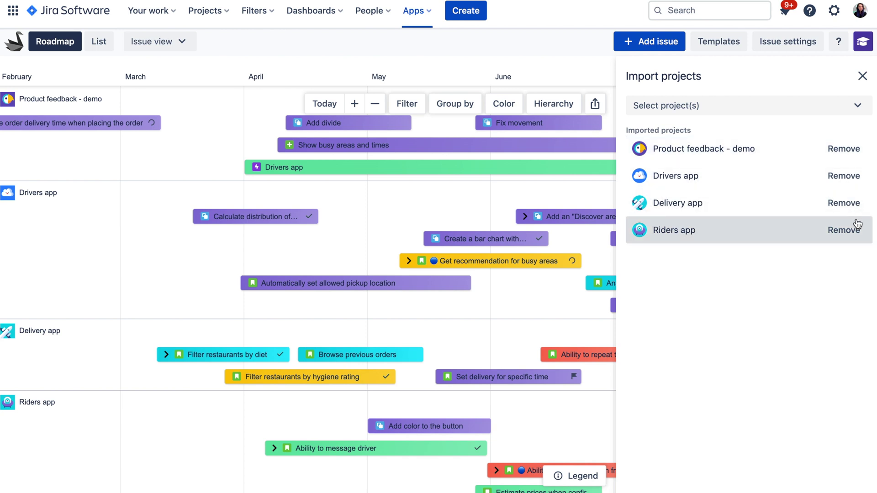
left_click(840, 106)
left_click(840, 108)
left_click(862, 76)
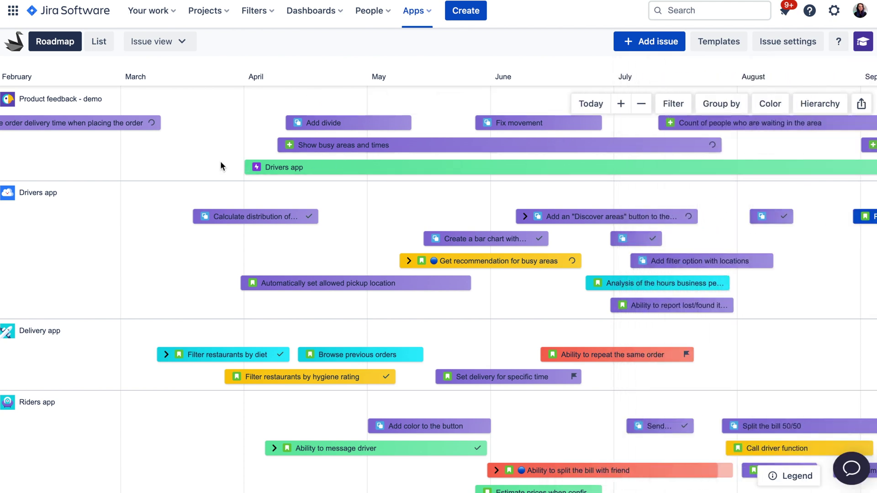
- Open the unscheduled issues that can be added to the roadmap
scroll(222, 165, "right", 1)
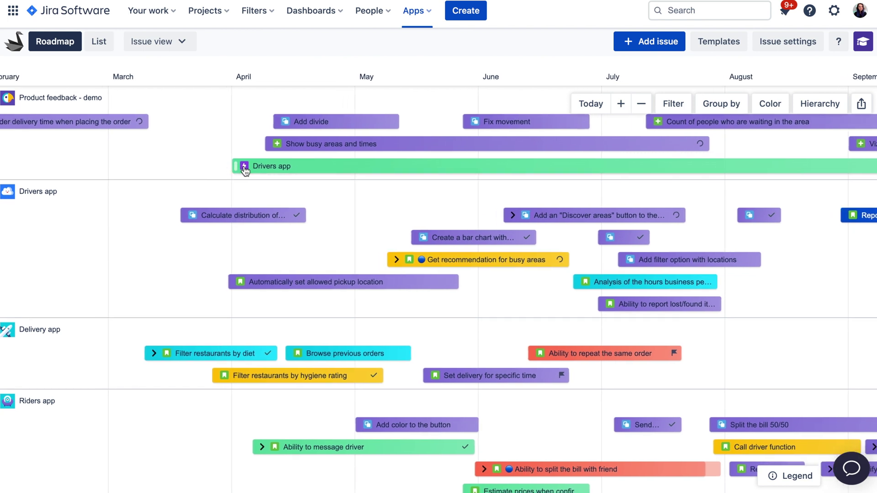
scroll(245, 170, "right", 2)
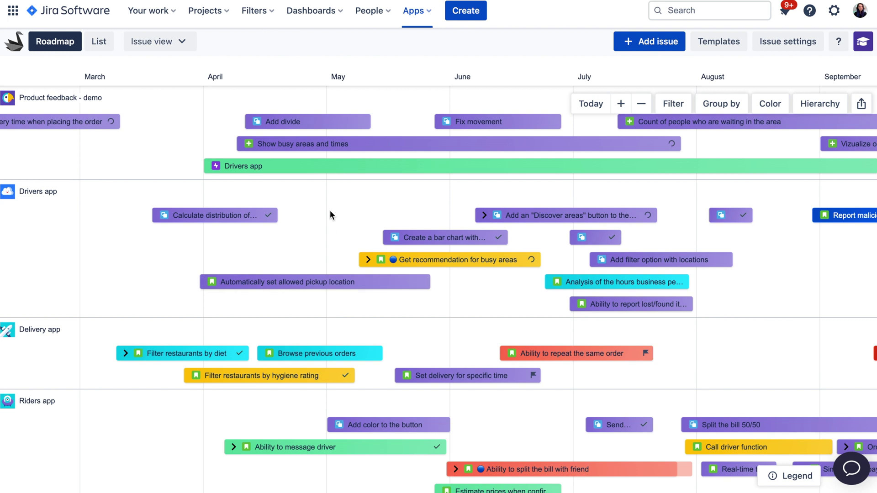
left_click(657, 42)
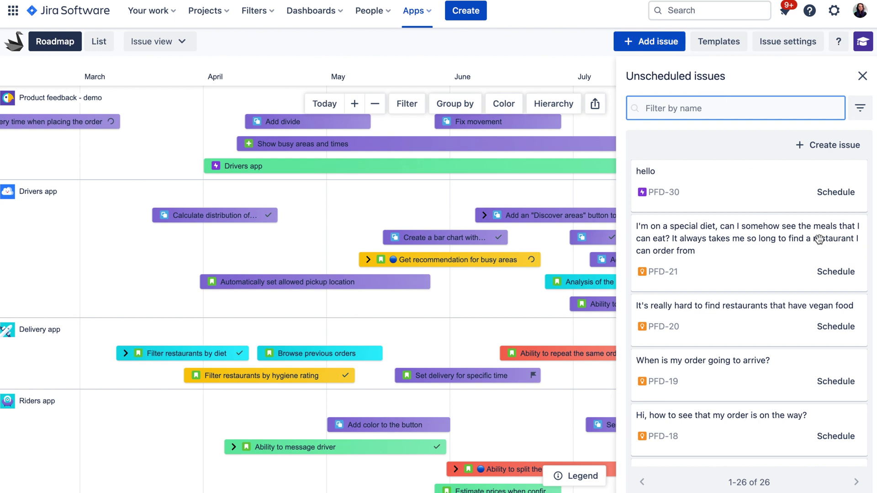
left_click(837, 193)
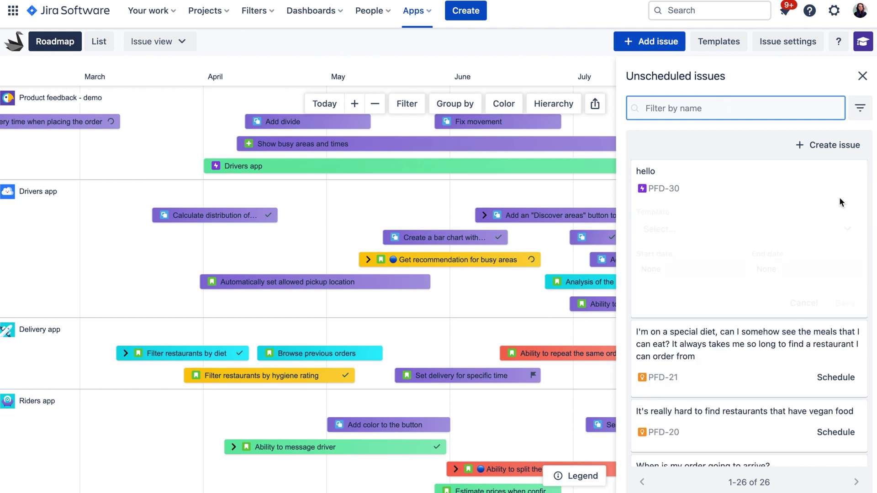
left_click(687, 274)
left_click(687, 274)
left_click(804, 326)
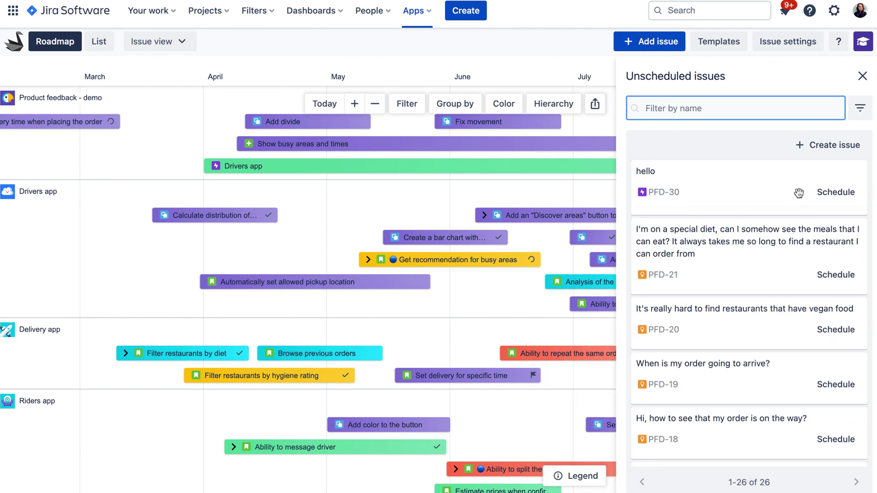
- Schedule the unscheduled issue "hello" on the Product feedback - demo timeline, starting in mid-April, and close the unscheduled issues
left_click_drag(743, 188, 329, 173)
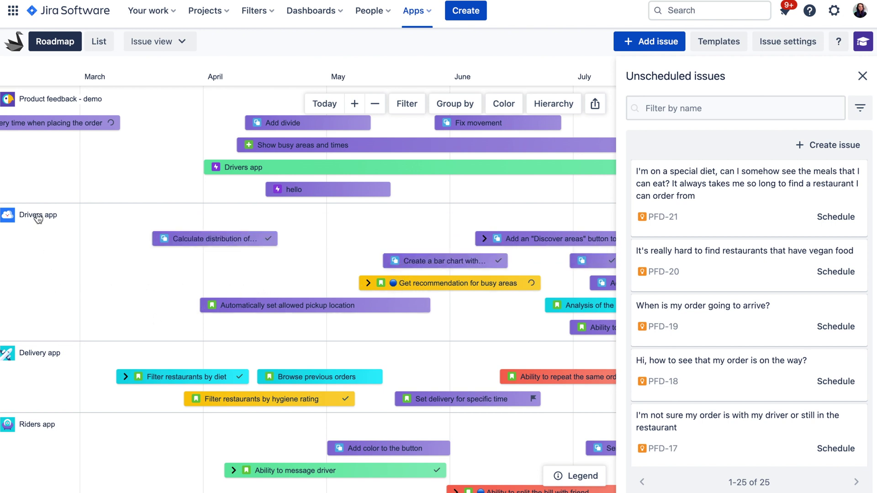
left_click(862, 75)
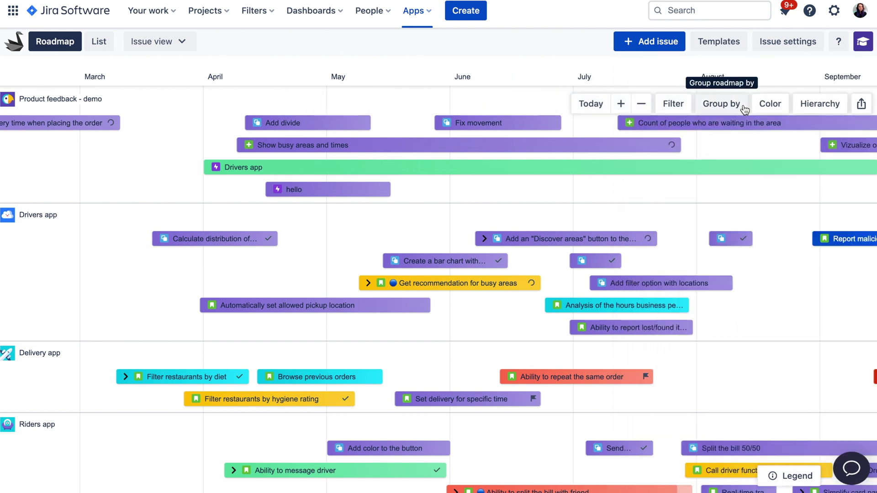
- Group the roadmap by Template, and after that by Status category
left_click(721, 104)
left_click(725, 156)
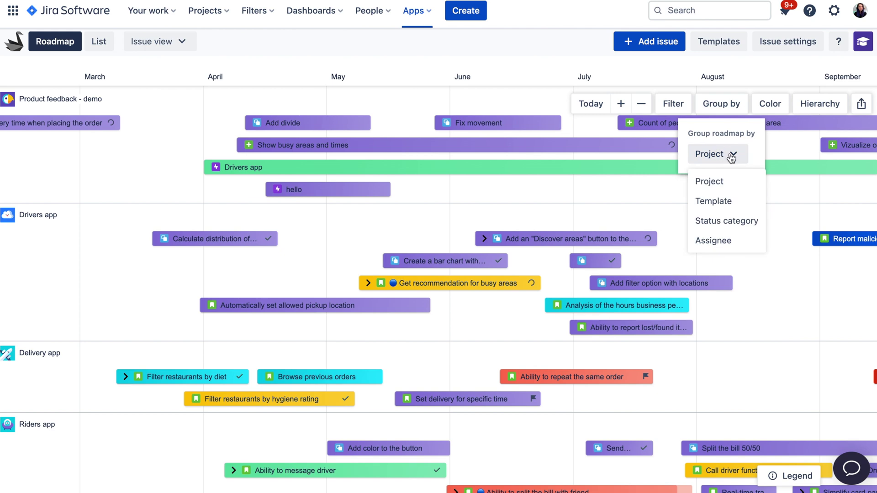
left_click(726, 200)
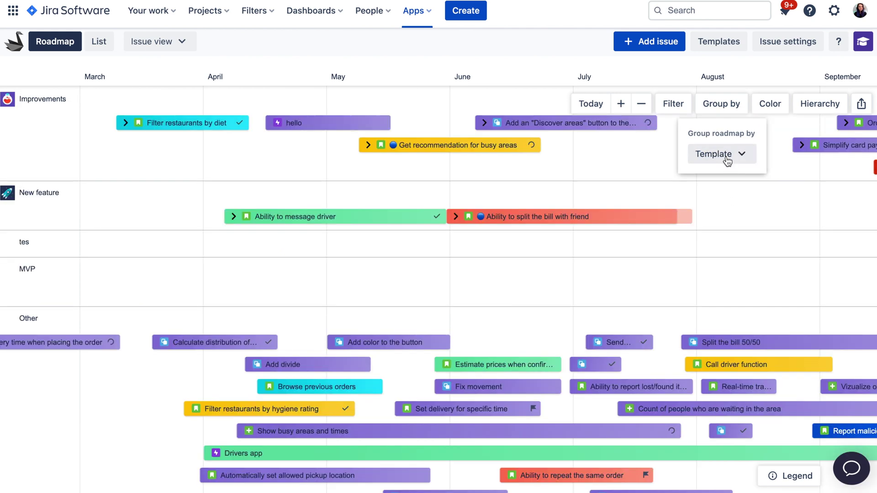
left_click(726, 159)
left_click(729, 217)
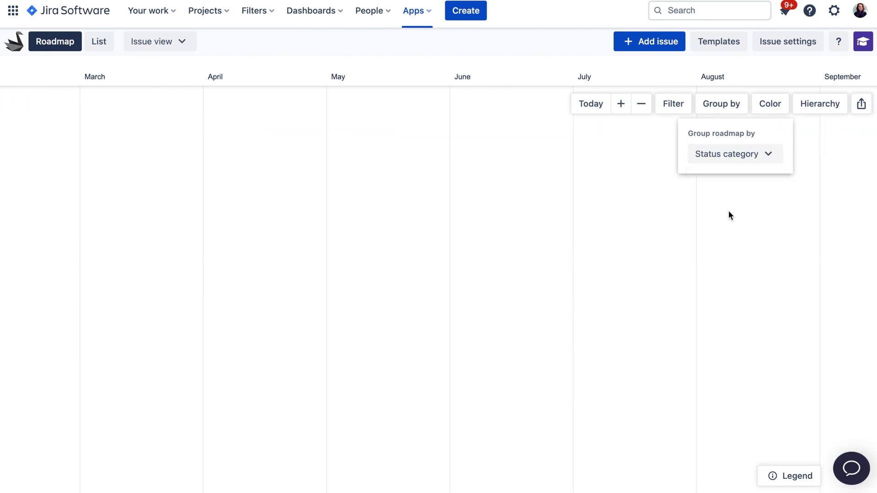
- Group the roadmap by Assignee, and return the grouping to Project
left_click(717, 155)
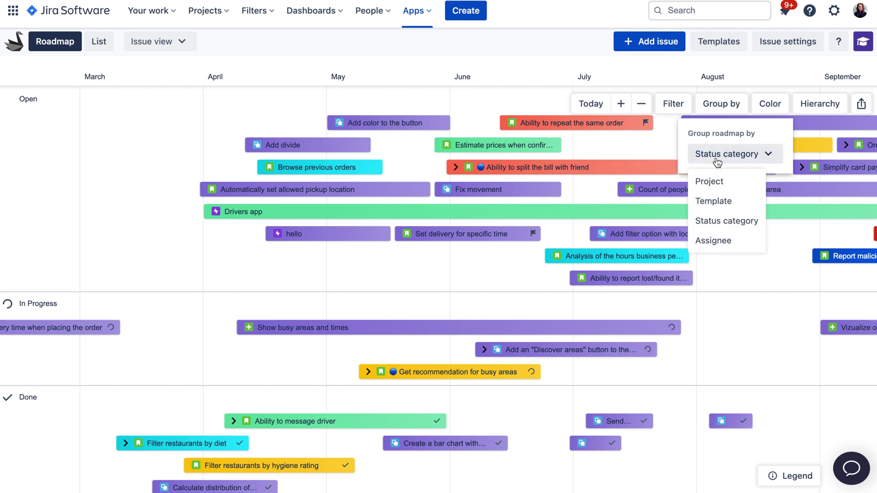
left_click(719, 242)
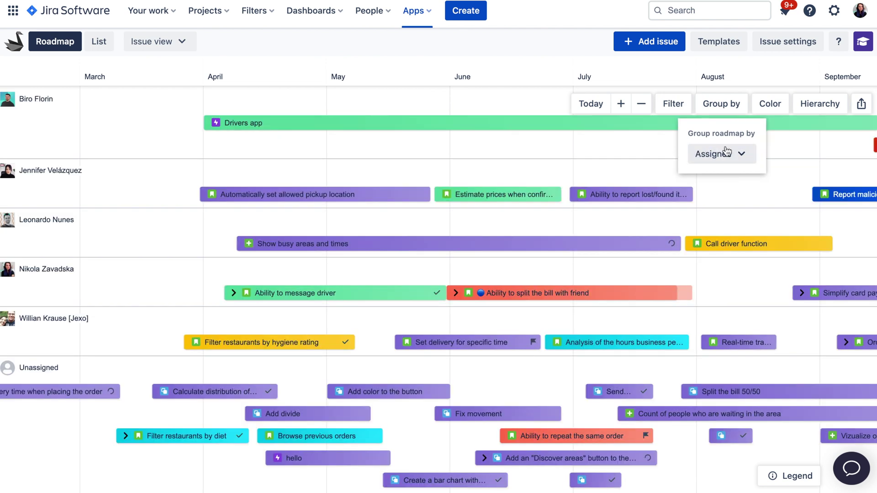
left_click(726, 151)
left_click(719, 181)
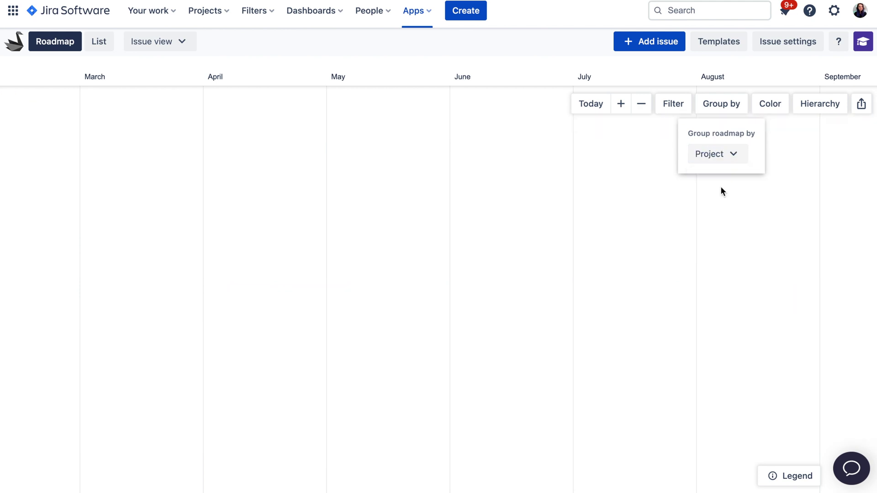
left_click(724, 194)
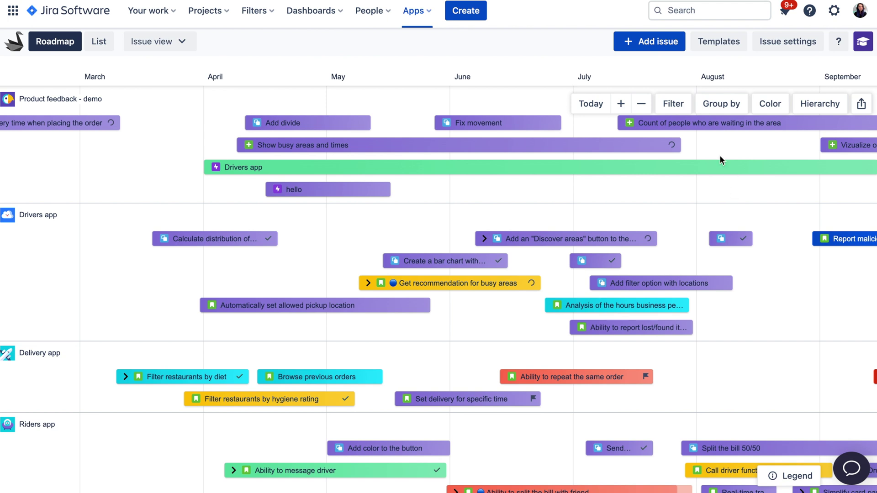
- Examine the roadmap filter options for Project, Template, Status category, Issue Type and Assignee
left_click(673, 104)
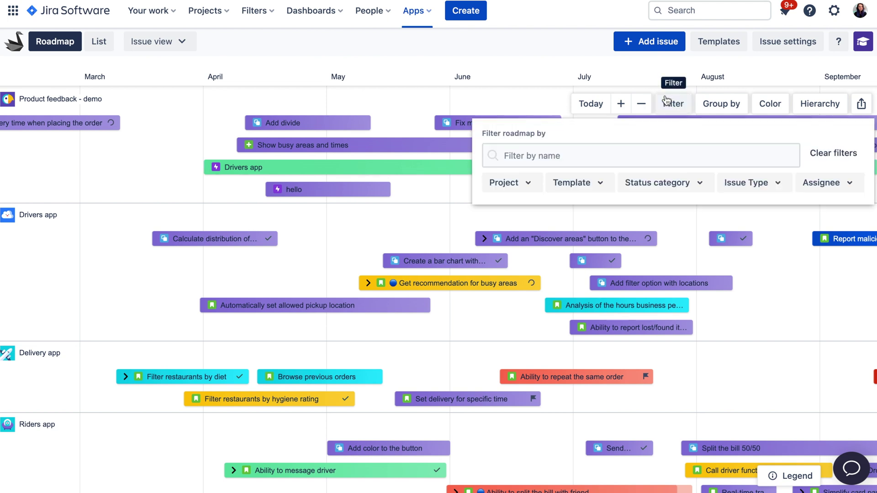
left_click(524, 184)
left_click(566, 182)
left_click(566, 182)
left_click(667, 184)
left_click(665, 185)
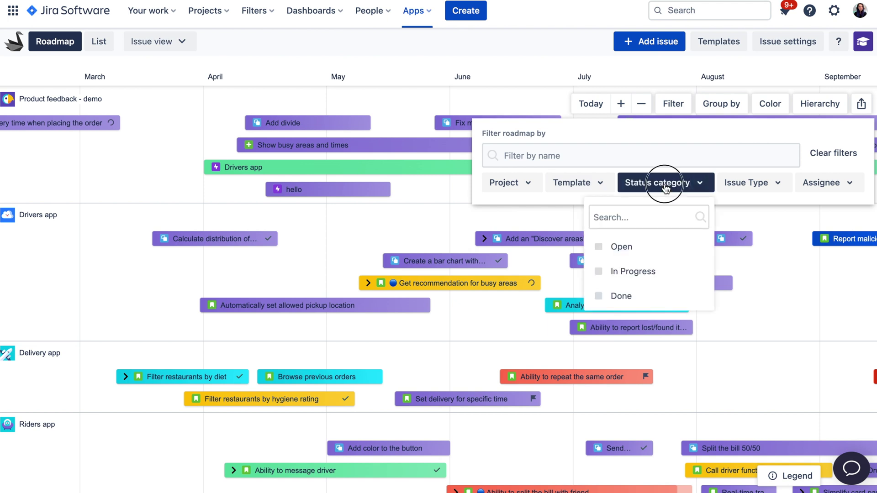
left_click(752, 184)
left_click(754, 185)
left_click(821, 185)
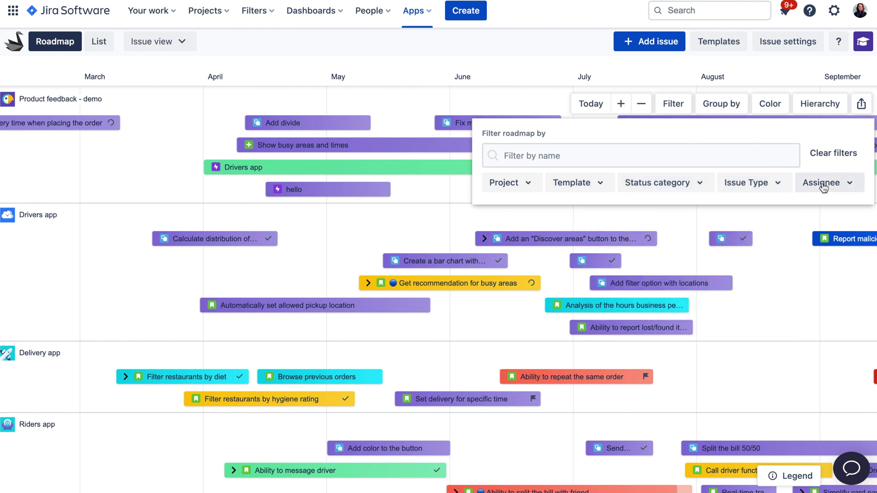
left_click(822, 185)
left_click(821, 185)
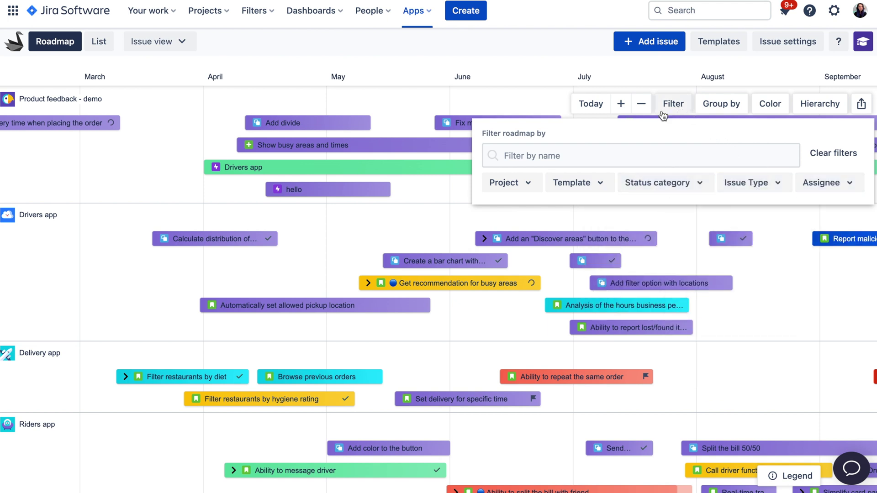
- Filter the roadmap by the name "add", clear that name filter, and close the filter options
left_click(533, 158)
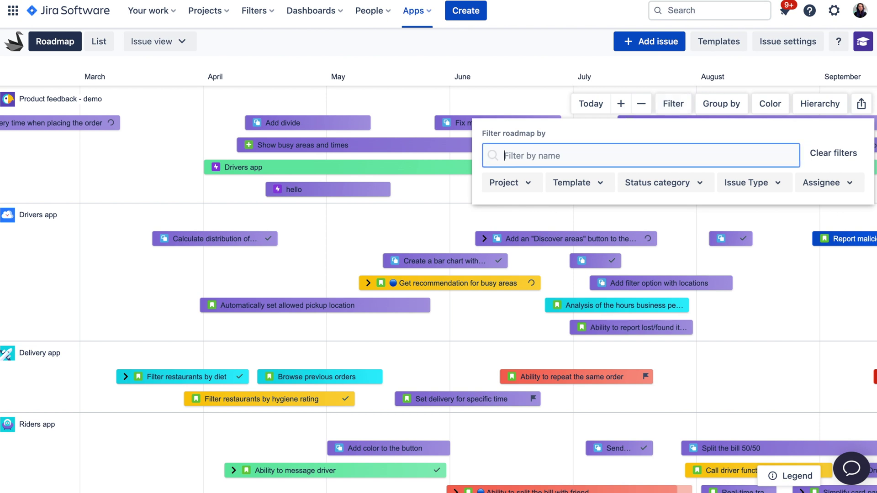
type("add")
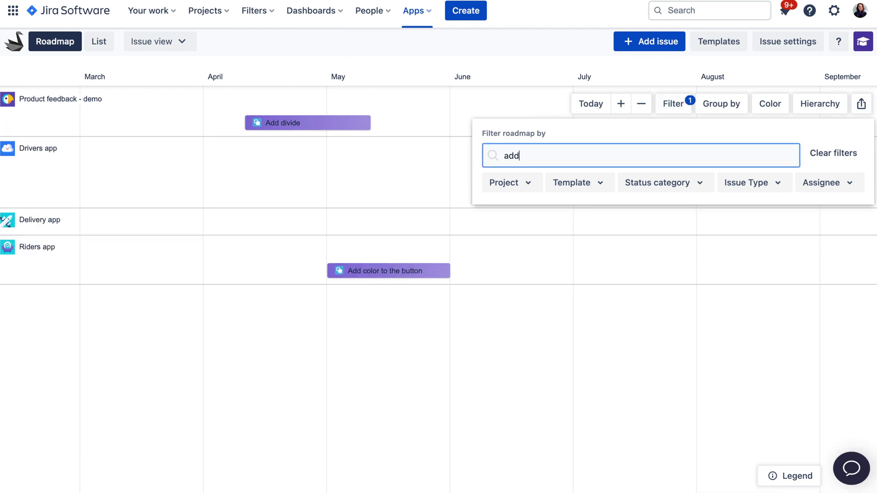
key("BackSpace")
key("BackSpace")
key("BackSpace")
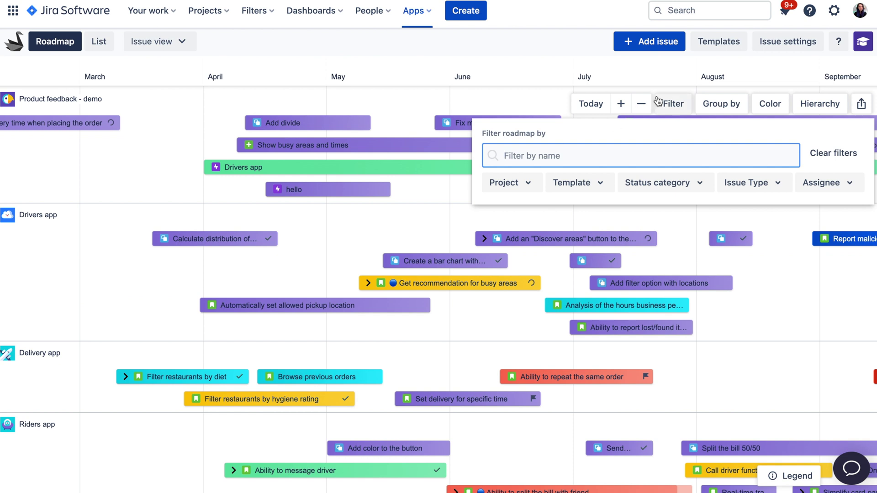
left_click(675, 102)
- Look over the roadmap coloring options, and set the Drivers app issue's color to dark teal in its details
left_click(761, 105)
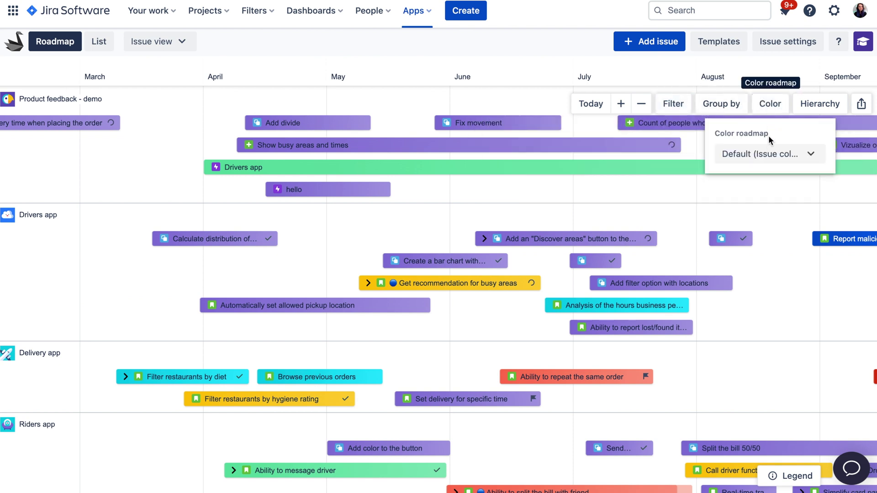
left_click(767, 152)
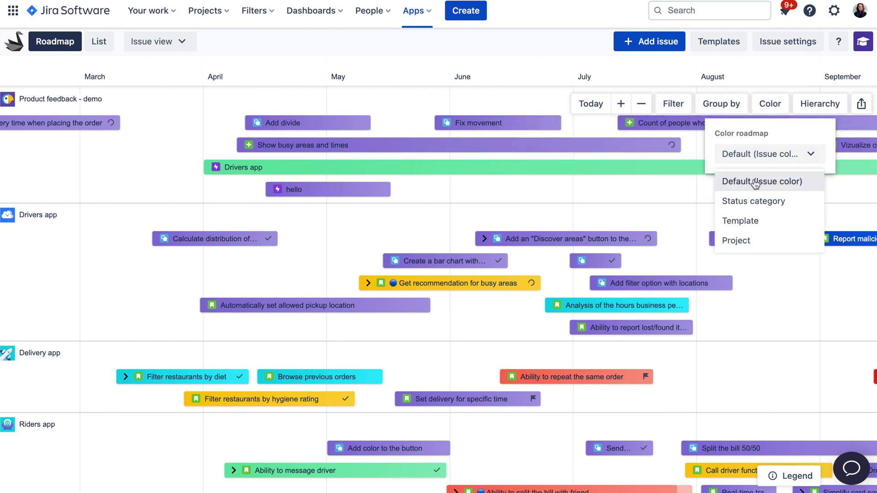
left_click(368, 174)
left_click(250, 173)
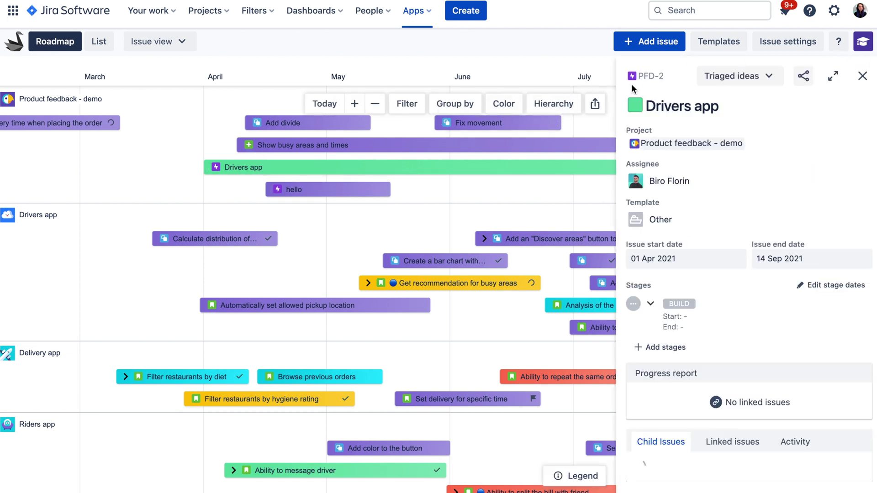
left_click(635, 105)
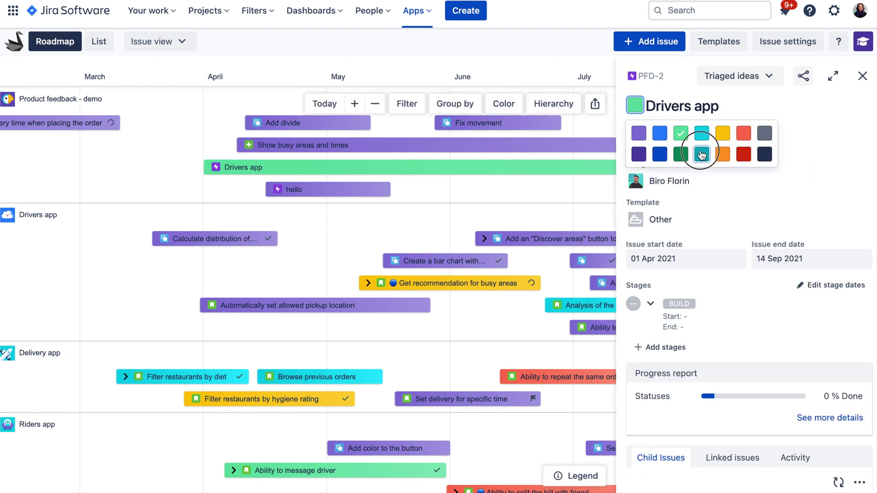
left_click(701, 154)
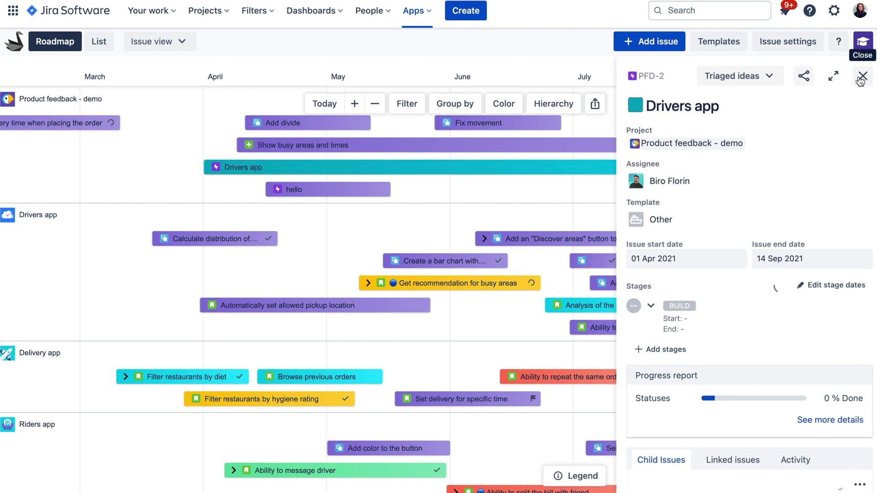
left_click(861, 78)
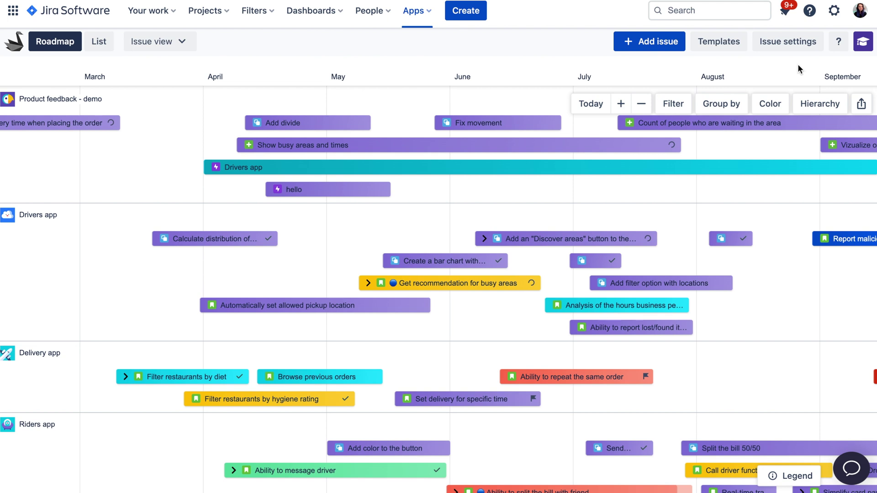
- Color the roadmap by Status category and show the color legend
left_click(764, 105)
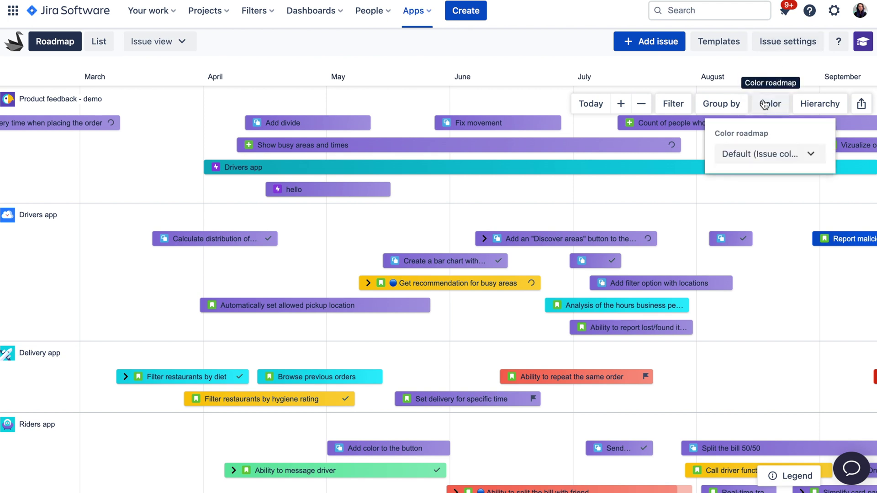
left_click(749, 154)
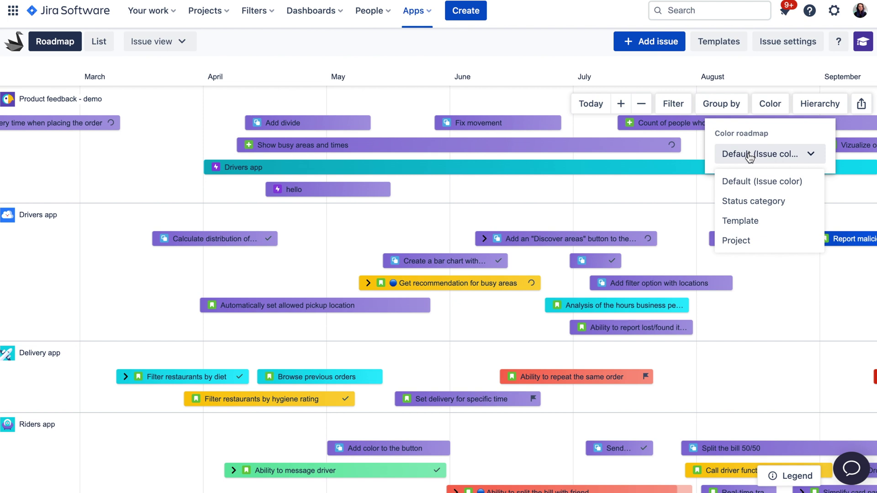
left_click(750, 201)
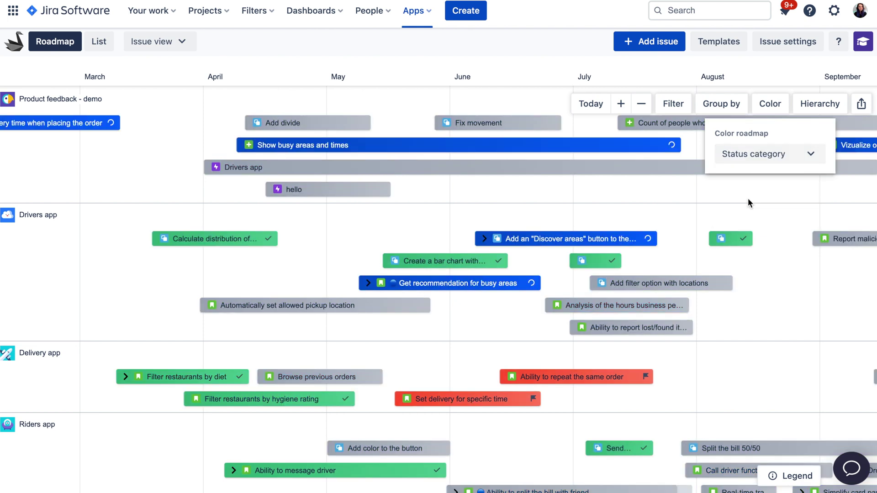
left_click(792, 474)
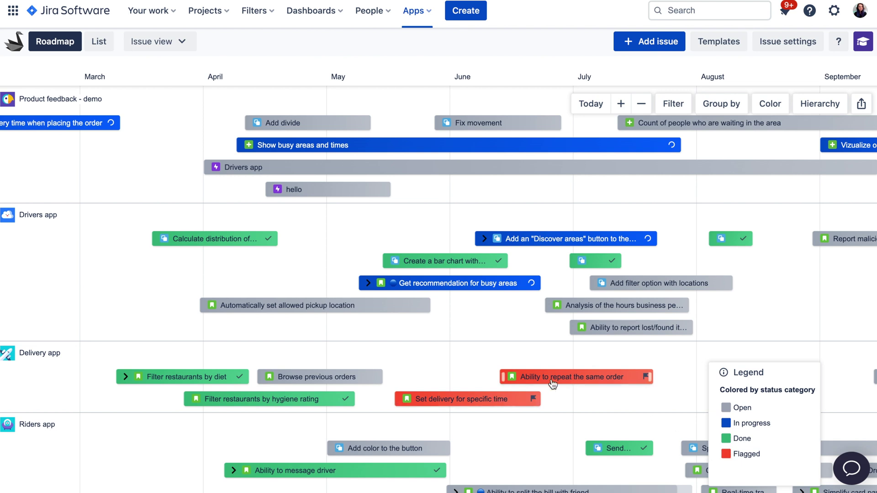
- Color the roadmap by Project and after that by Template, and return the coloring to Status category
left_click(770, 104)
left_click(764, 155)
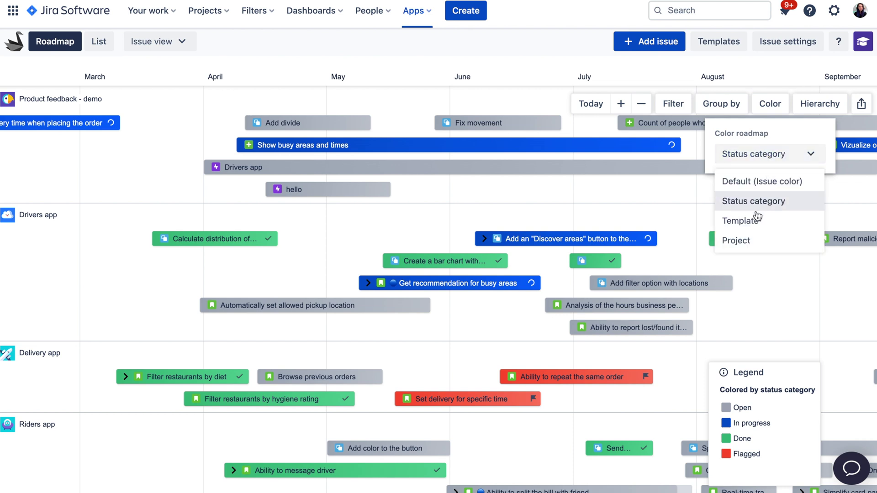
left_click(750, 241)
left_click(744, 152)
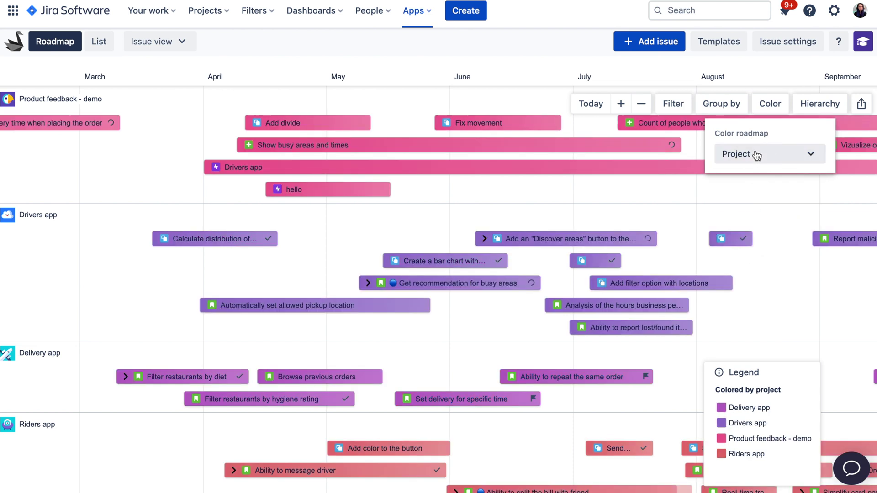
left_click(742, 221)
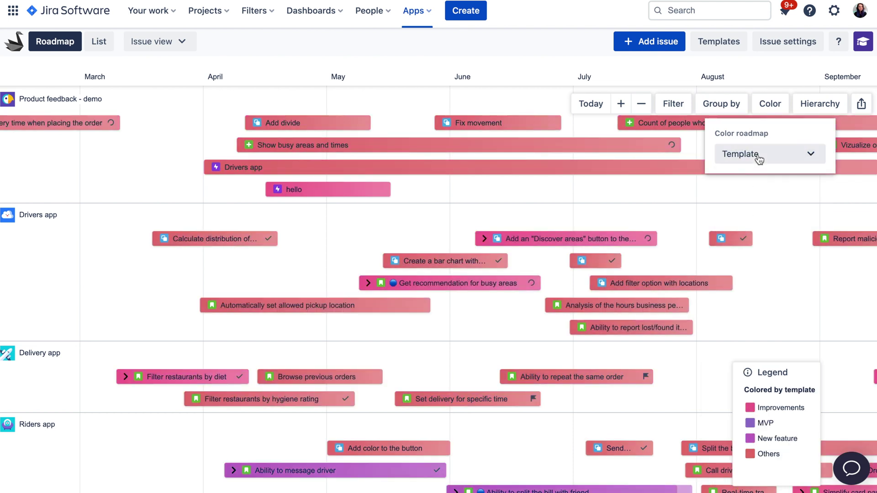
left_click(758, 158)
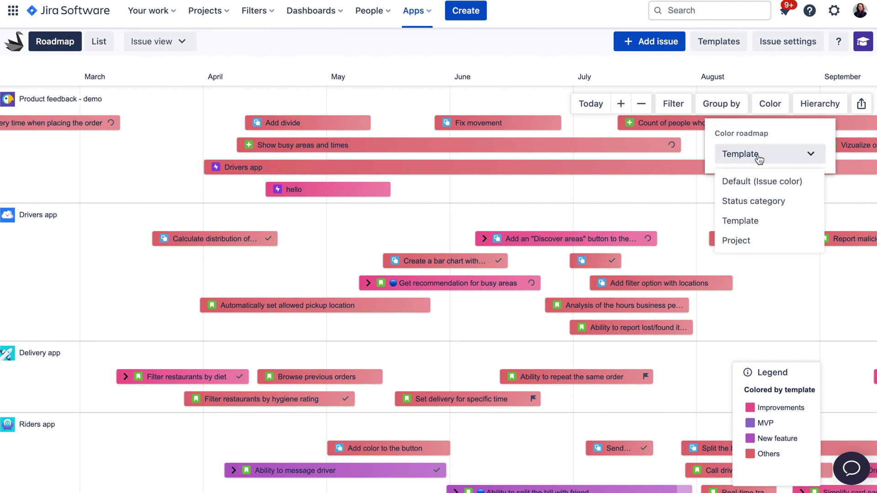
left_click(749, 201)
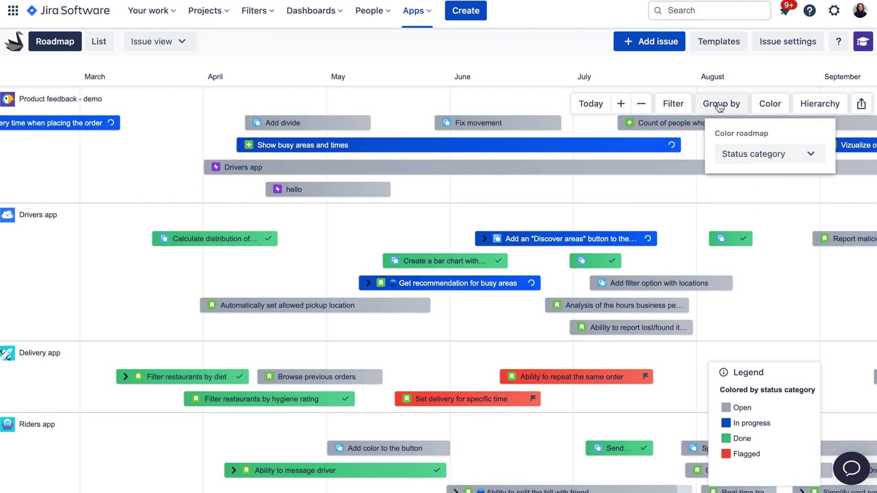
- Group the status-colored roadmap by Assignee to view each person's issues, and return the grouping to Project
left_click(720, 105)
left_click(716, 153)
left_click(713, 242)
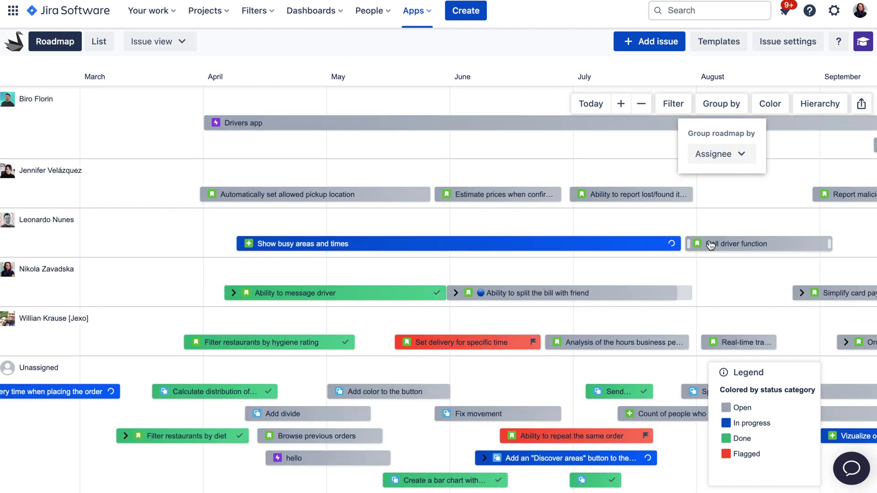
left_click(749, 212)
scroll(747, 207, "right", 3)
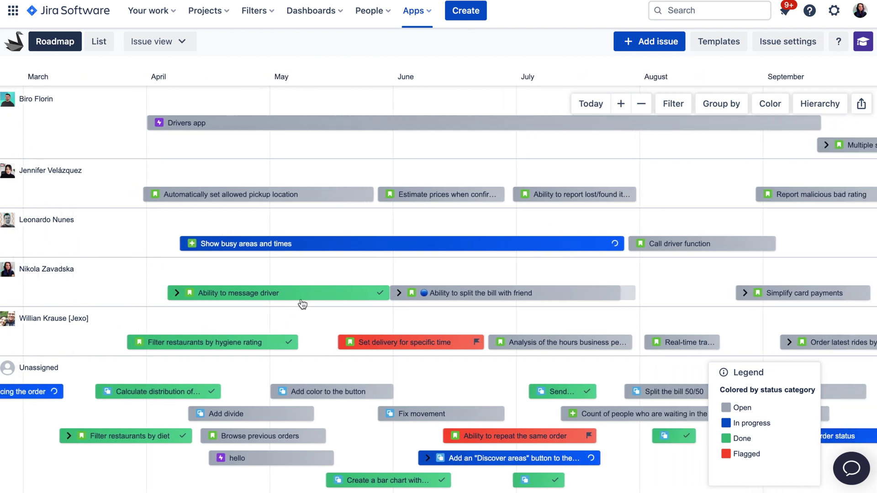
left_click(726, 105)
left_click(720, 153)
left_click(721, 179)
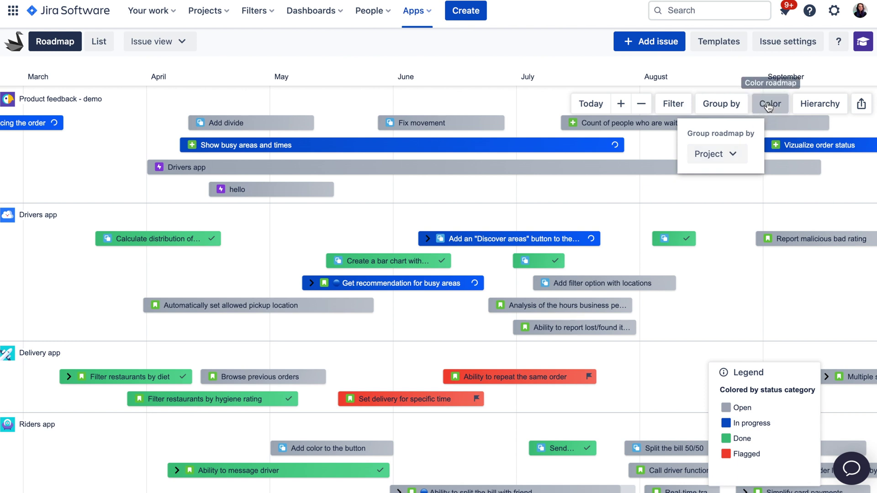
- Return the roadmap coloring to Default (Issue color) and collapse the legend
left_click(769, 105)
left_click(749, 154)
left_click(733, 178)
left_click(651, 195)
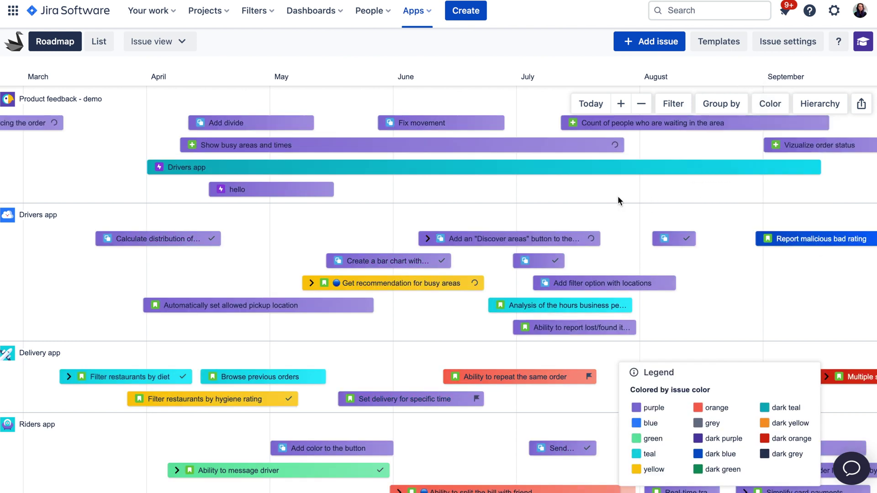
left_click(776, 372)
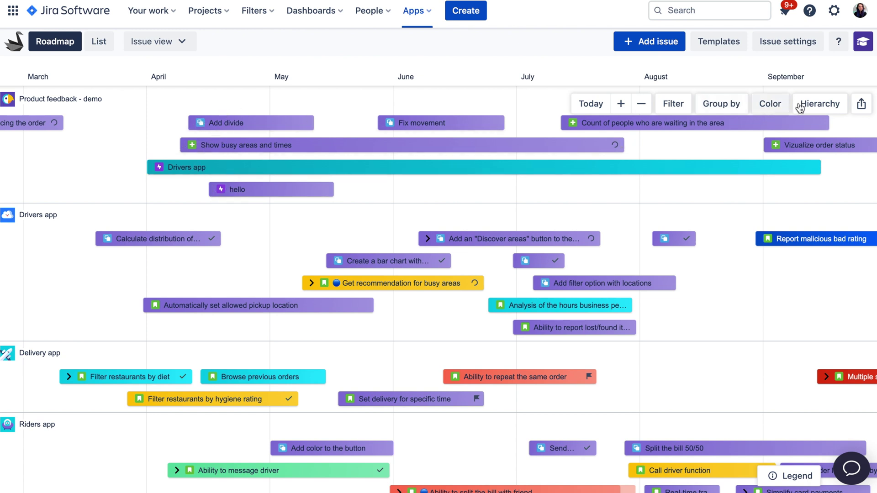
- Set the roadmap's hierarchy top level to Epic
left_click(819, 103)
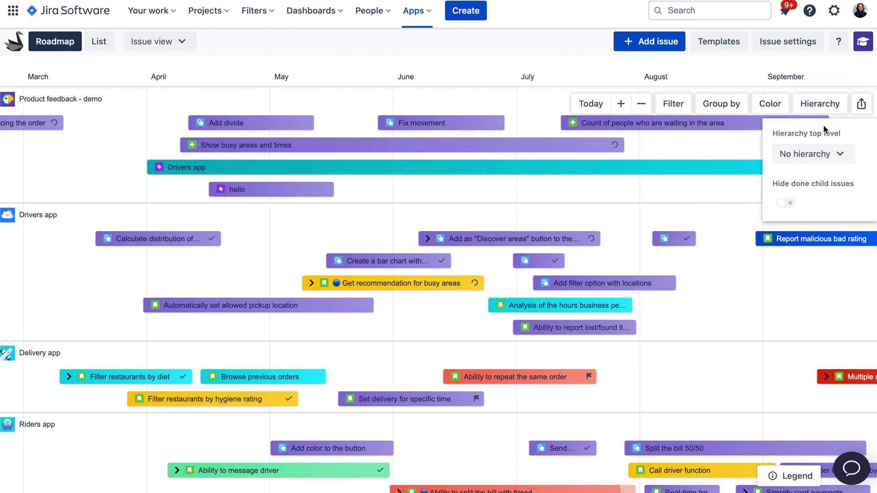
left_click(788, 154)
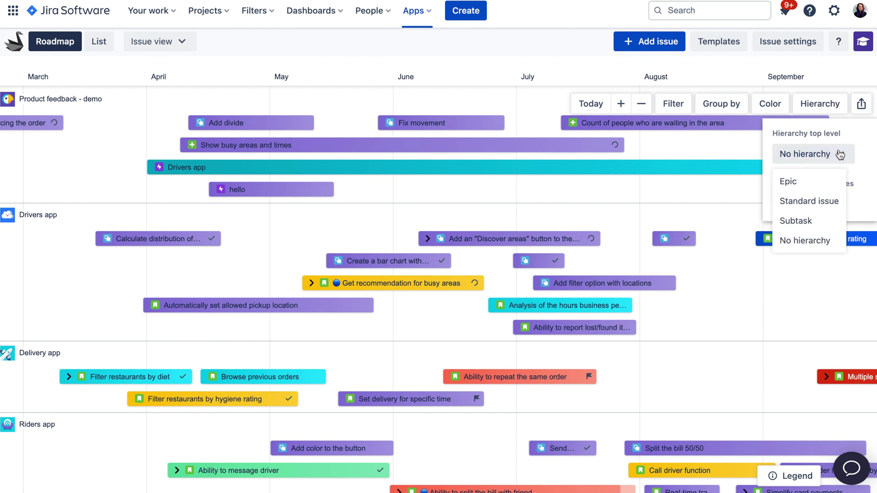
left_click(785, 183)
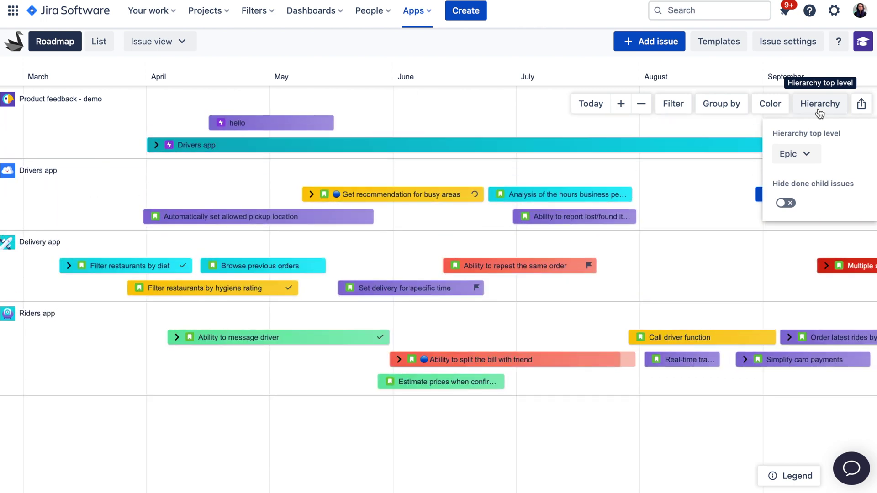
- Expand the Drivers app epic and its child issue "Show busy areas and times" to view the nested issues, and collapse the epic
left_click(156, 145)
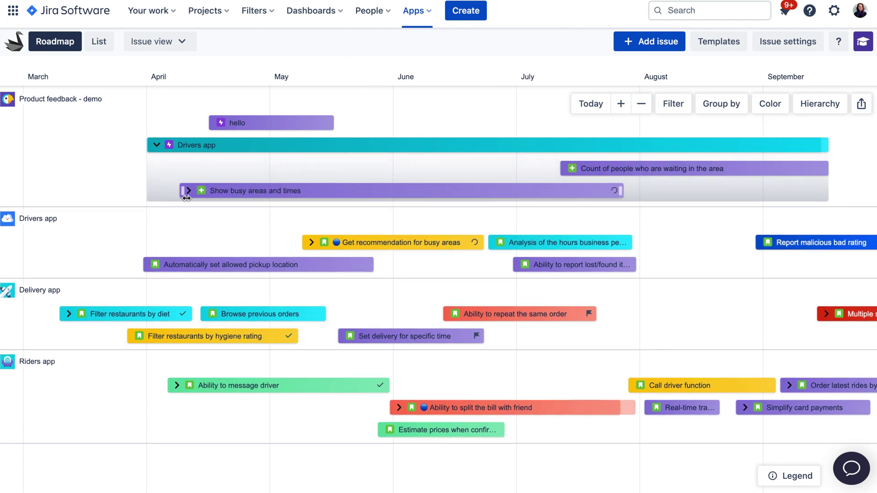
left_click(190, 192)
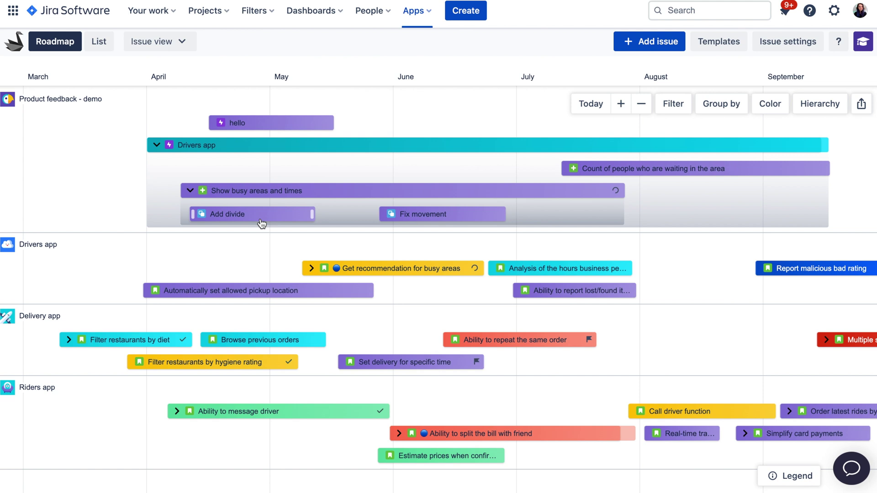
left_click(156, 145)
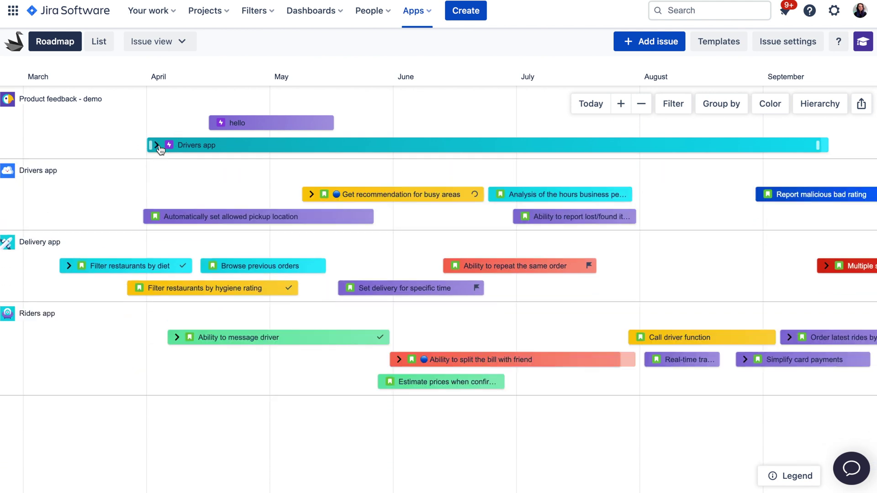
- Zoom the roadmap timeline out from months to quarters and on to years
left_click(641, 106)
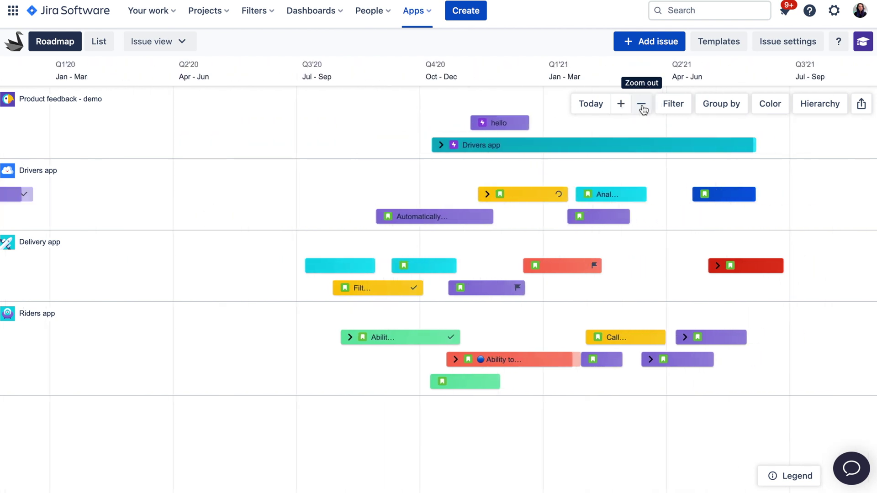
left_click(641, 107)
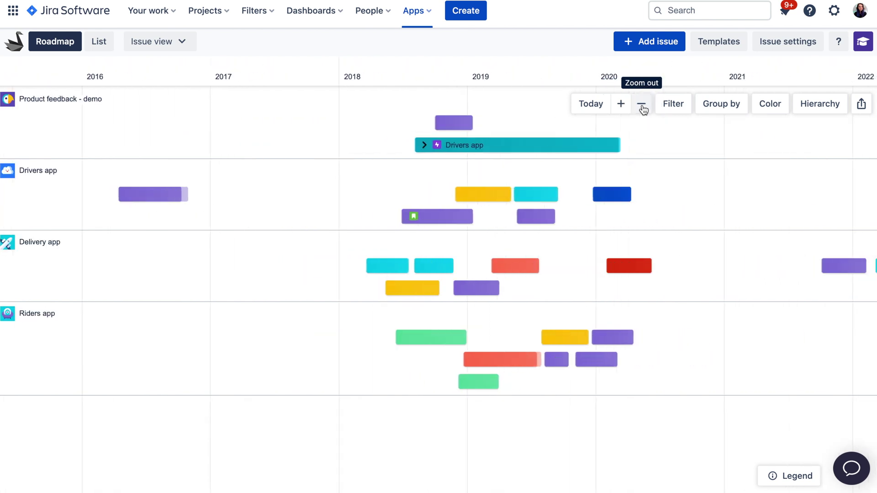
- Zoom the roadmap timeline in from years through quarters, months and weeks to days, and back out to months
left_click(625, 107)
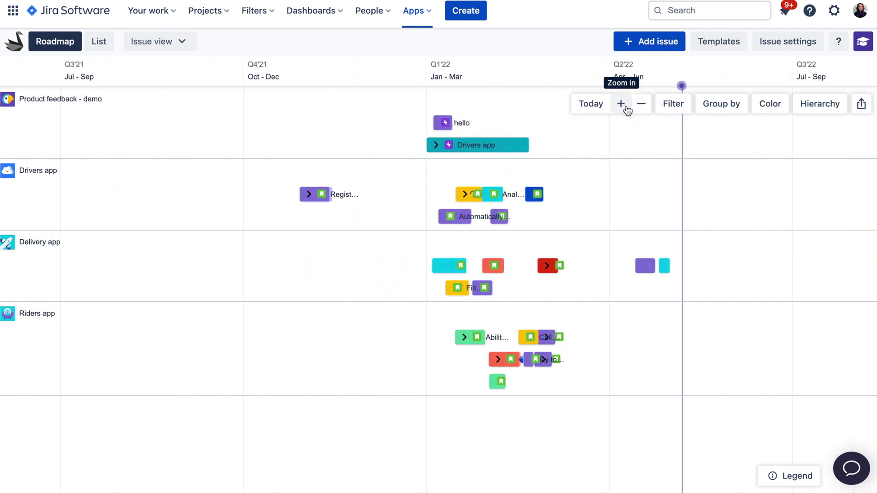
left_click(621, 104)
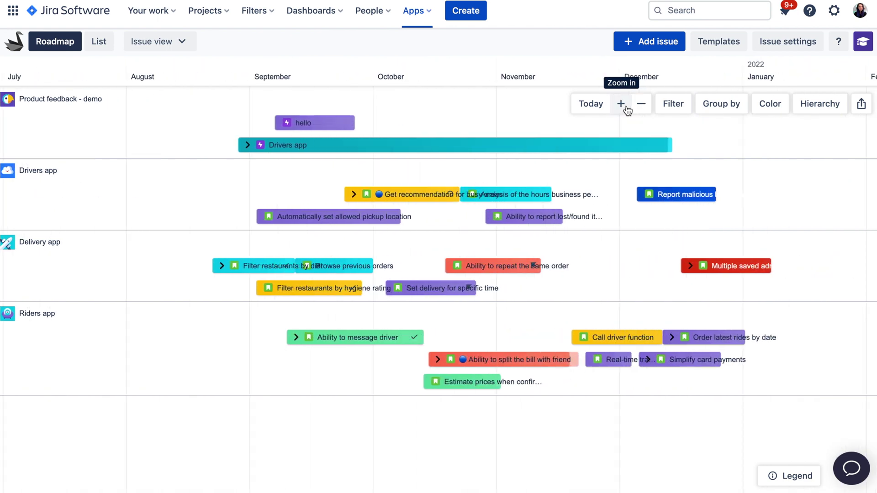
left_click(621, 104)
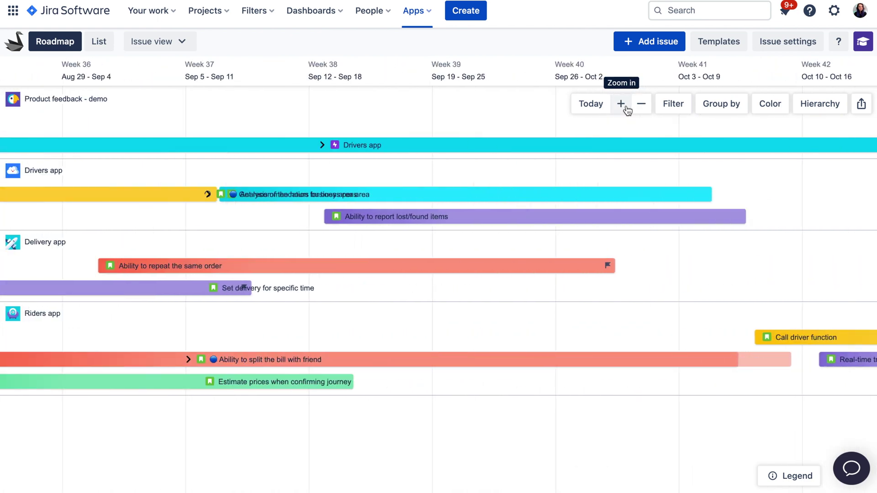
left_click(622, 105)
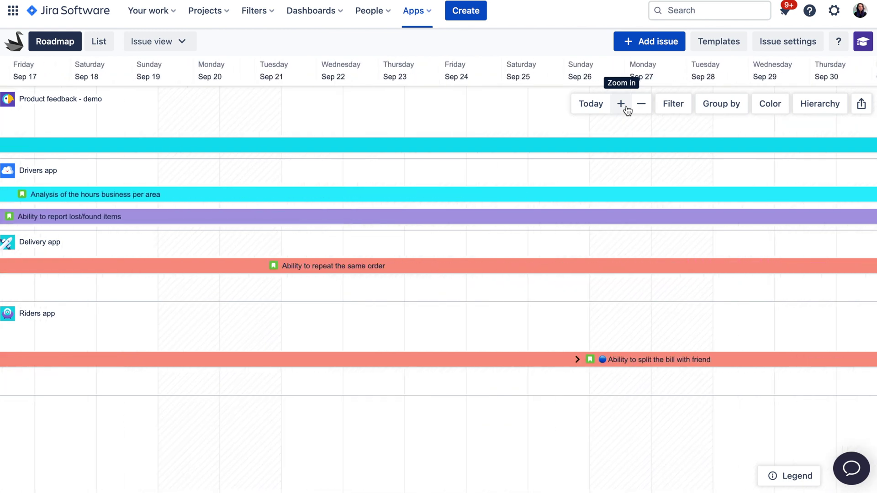
left_click(639, 106)
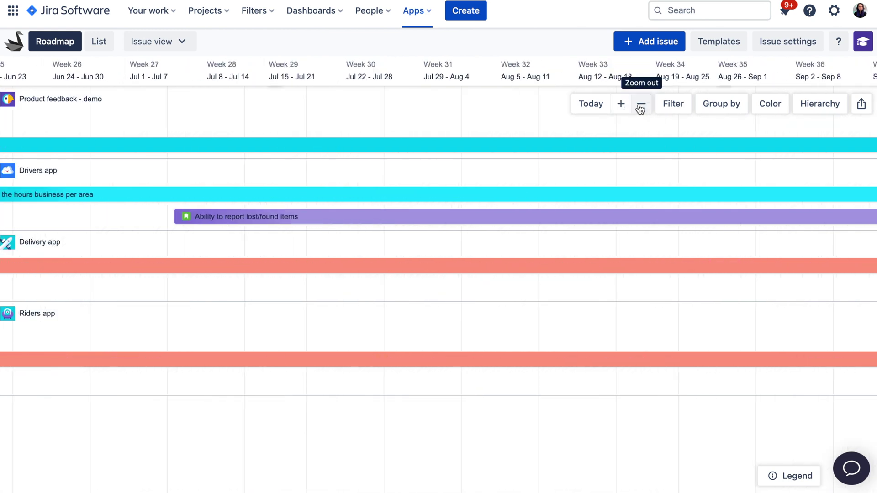
left_click(641, 108)
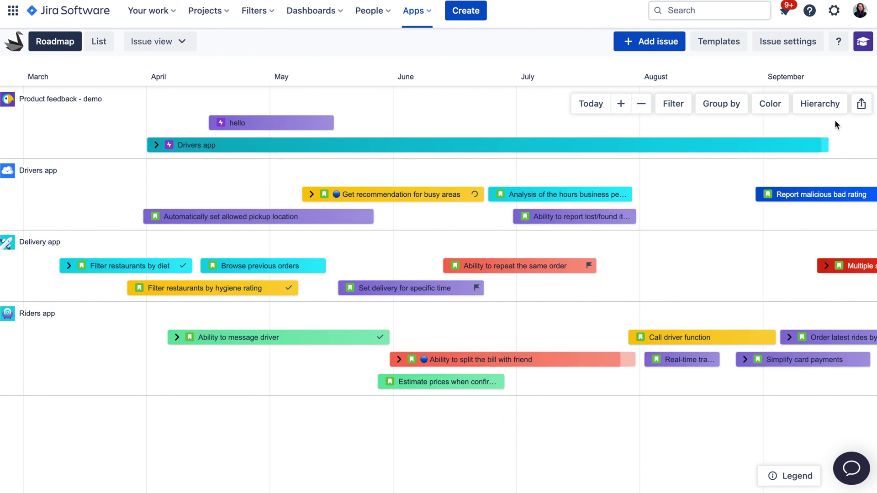
- Export the roadmap as a PNG with start date 01 May 2022 and end date 25 Aug 2022
left_click(861, 104)
left_click(785, 170)
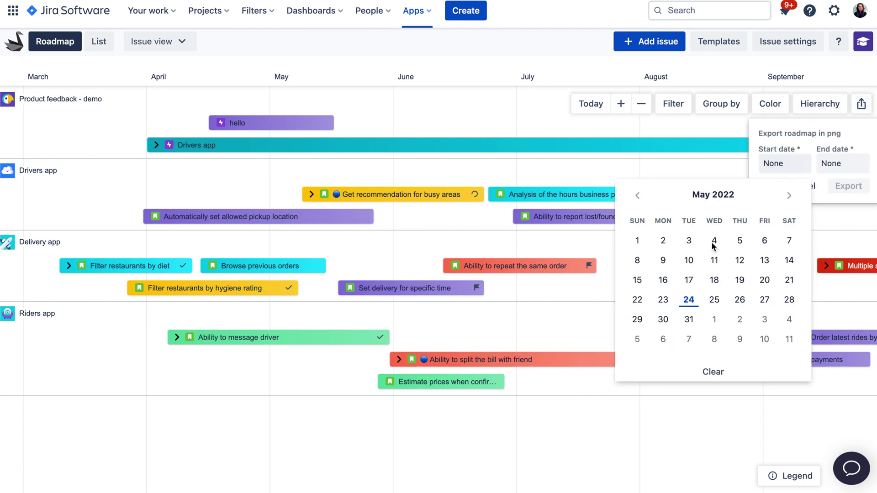
left_click(639, 241)
left_click(844, 170)
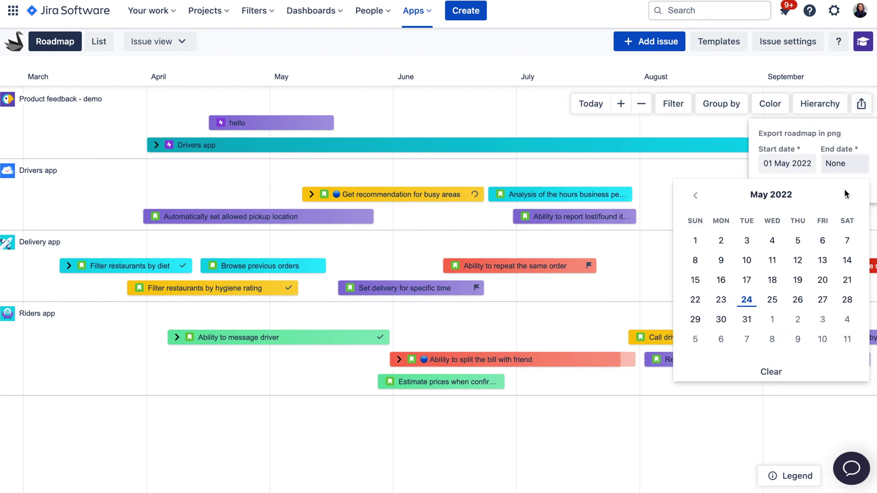
left_click(847, 195)
left_click(846, 195)
left_click(846, 195)
left_click(800, 307)
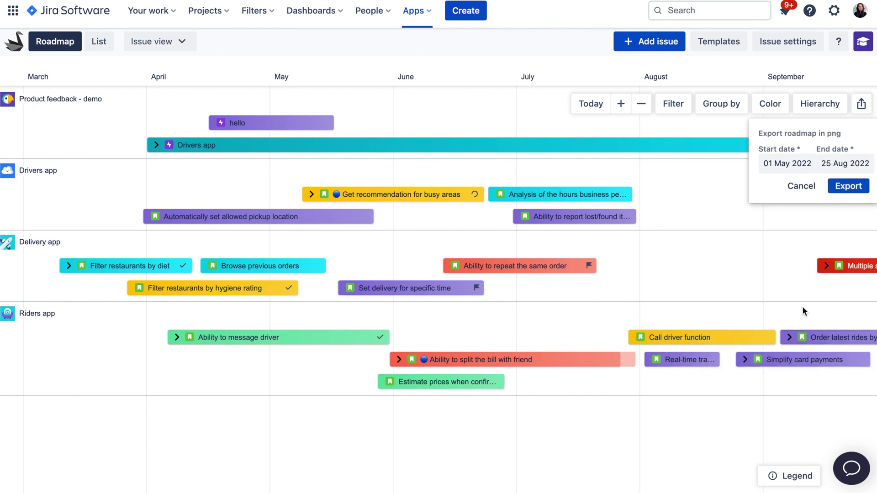
left_click(845, 190)
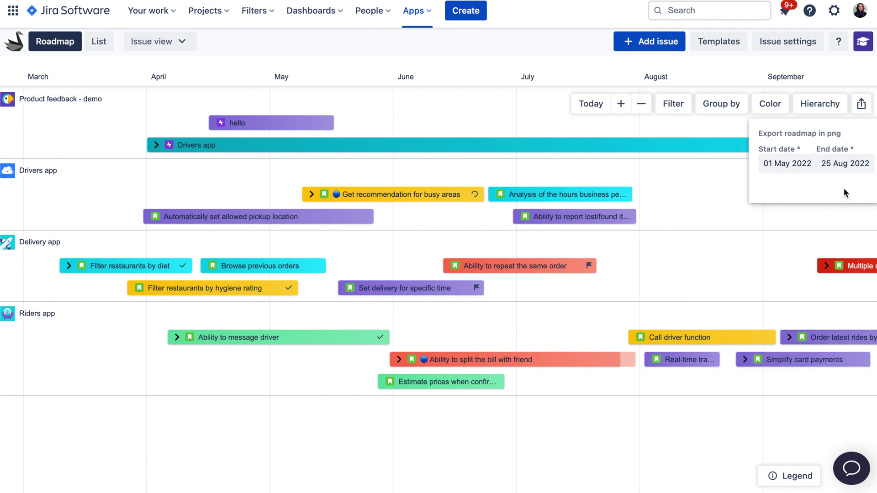
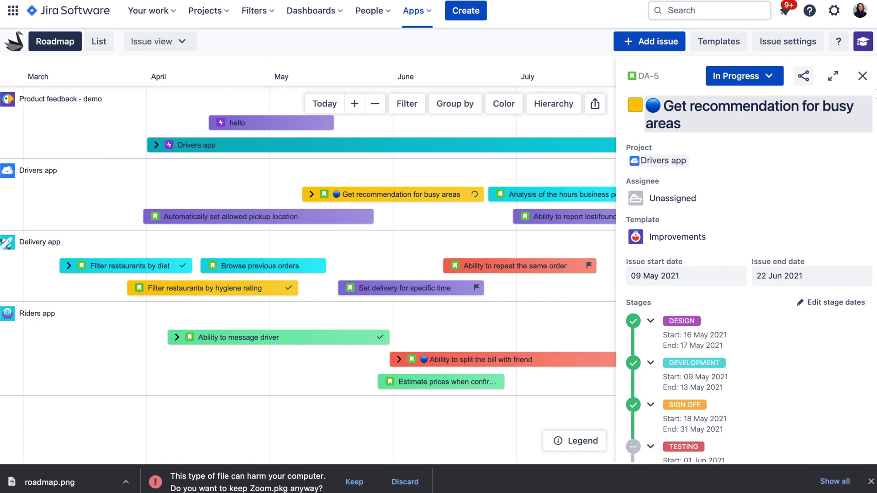
- Expand the "Get recommendation for busy areas" issue to full view, change its status to Selected for Development, and close it
scroll(749, 256, "up", 1)
left_click(832, 76)
scroll(833, 183, "down", 2)
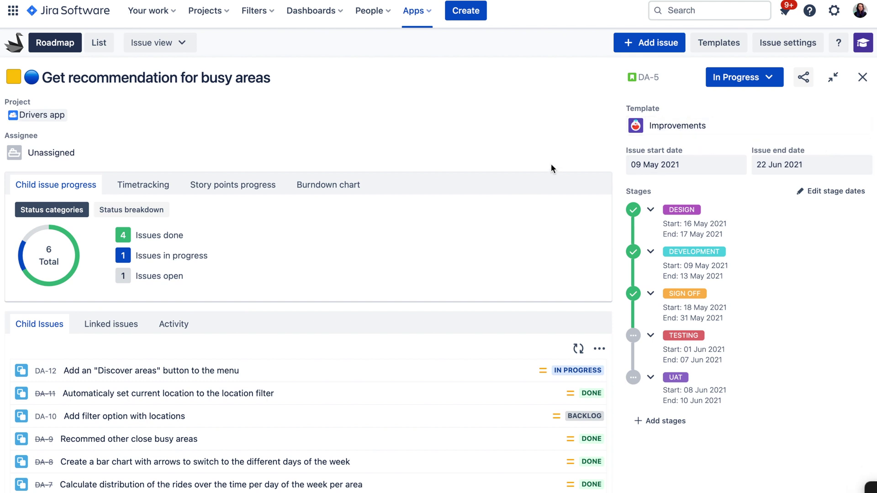
left_click(753, 77)
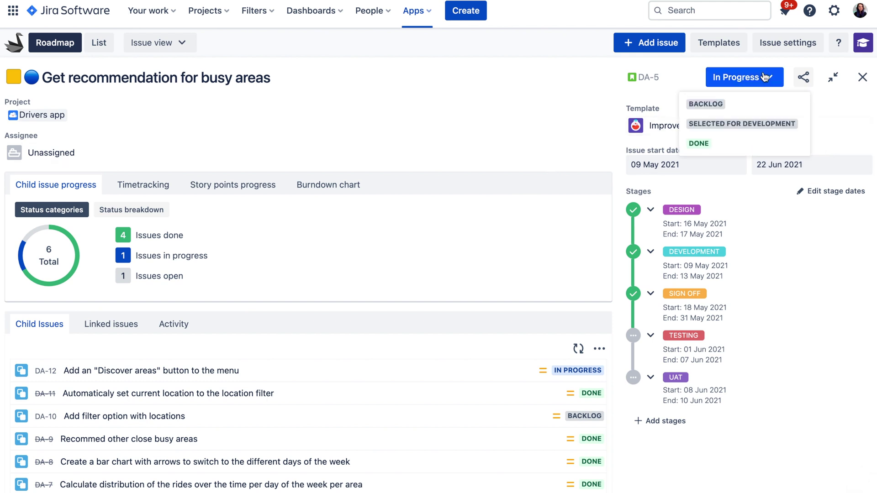
left_click(729, 124)
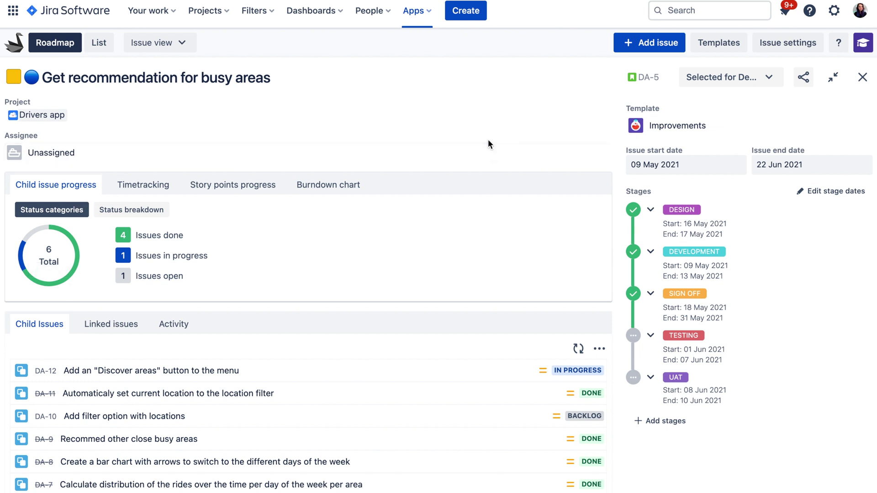
left_click(862, 77)
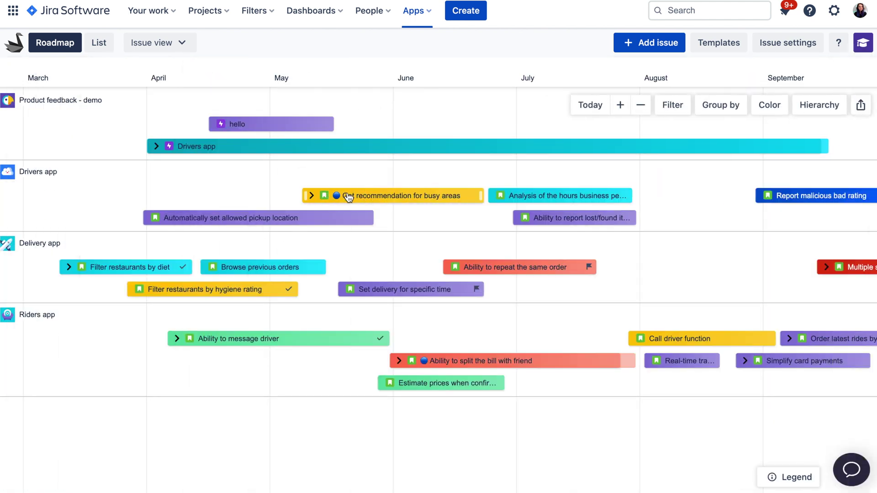
- Reopen "Get recommendation for busy areas" in full view and compare its child issue progress by status categories and status breakdown
left_click(348, 197)
left_click(834, 78)
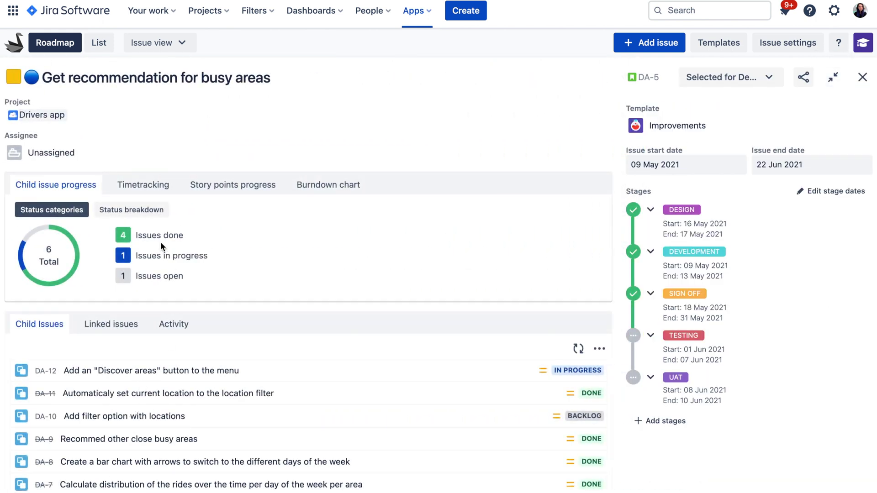
left_click(139, 209)
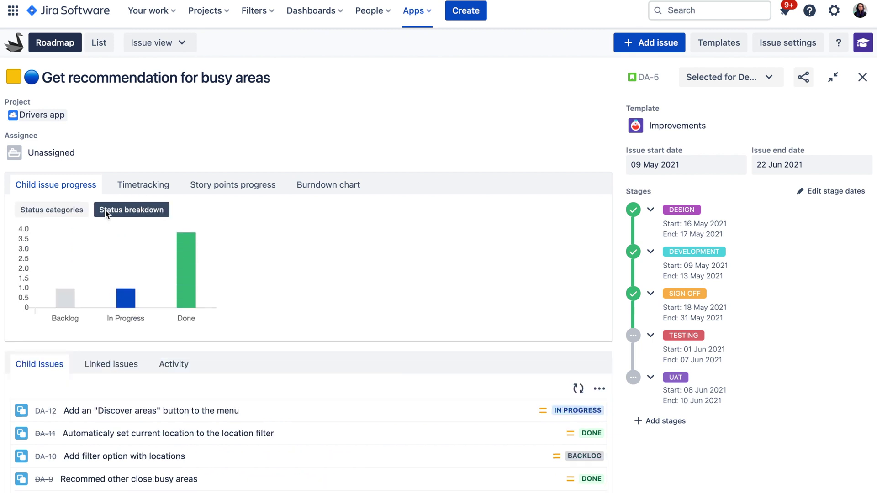
left_click(80, 213)
left_click(159, 210)
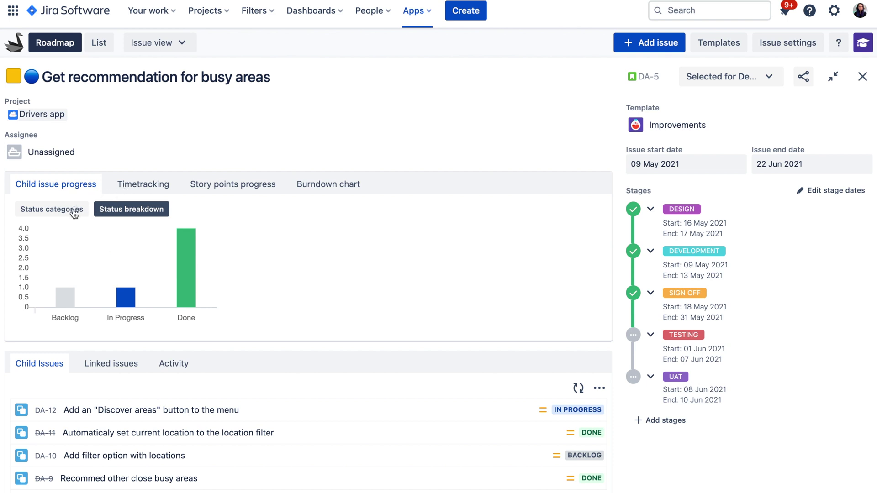
- Show the issue's time tracking overview, examine the estimate and logged time of child issue DA-12, and close the child issue
left_click(145, 188)
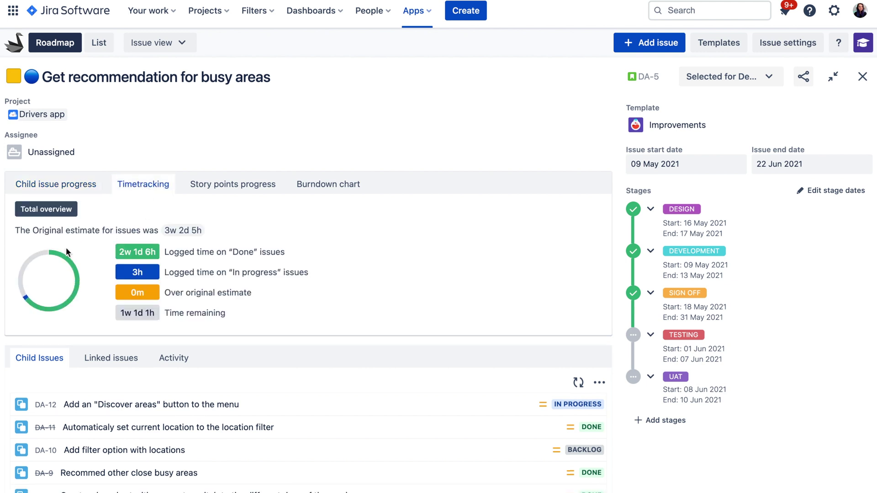
left_click(216, 408)
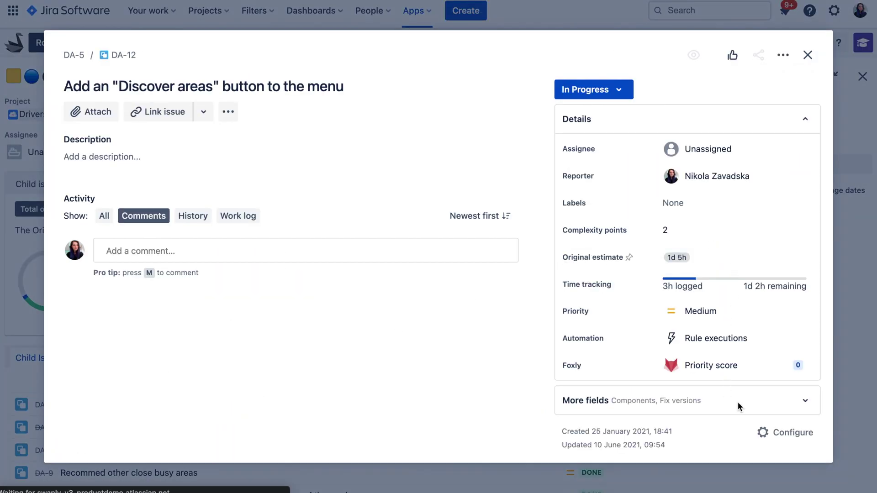
left_click(738, 404)
scroll(738, 405, "down", 1)
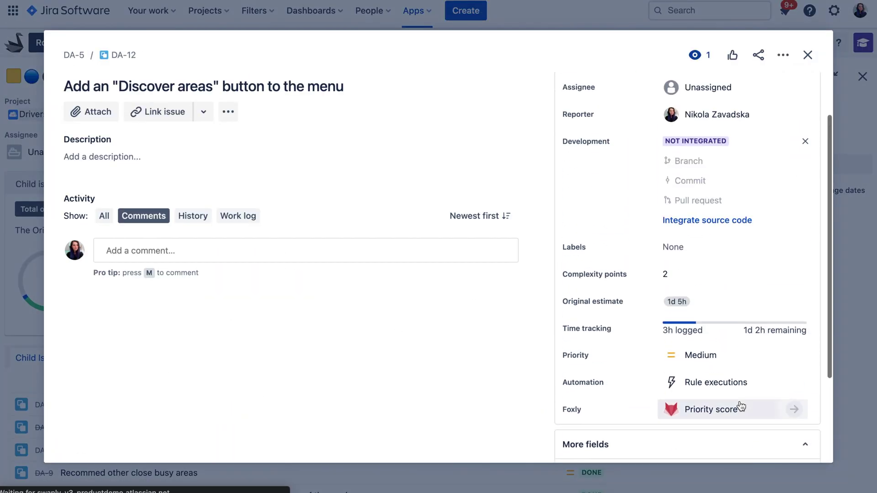
scroll(742, 399, "down", 2)
scroll(743, 404, "up", 2)
scroll(744, 402, "up", 3)
left_click(808, 55)
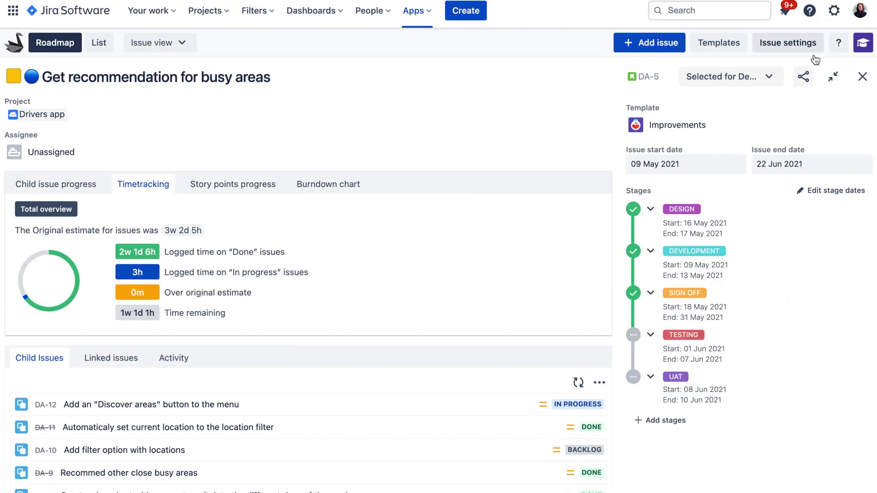
- Open child issue DA-11 to check its original estimate and time tracking, and return to the parent's time tracking overview
left_click(201, 428)
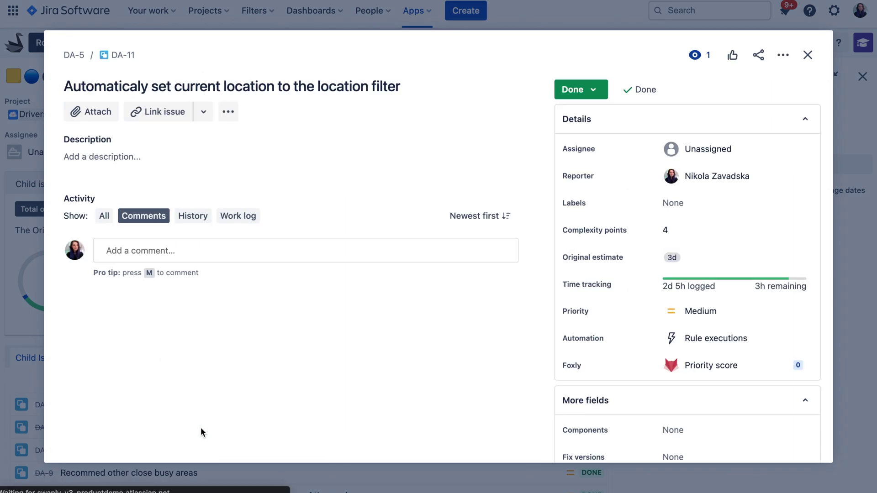
scroll(669, 374, "down", 1)
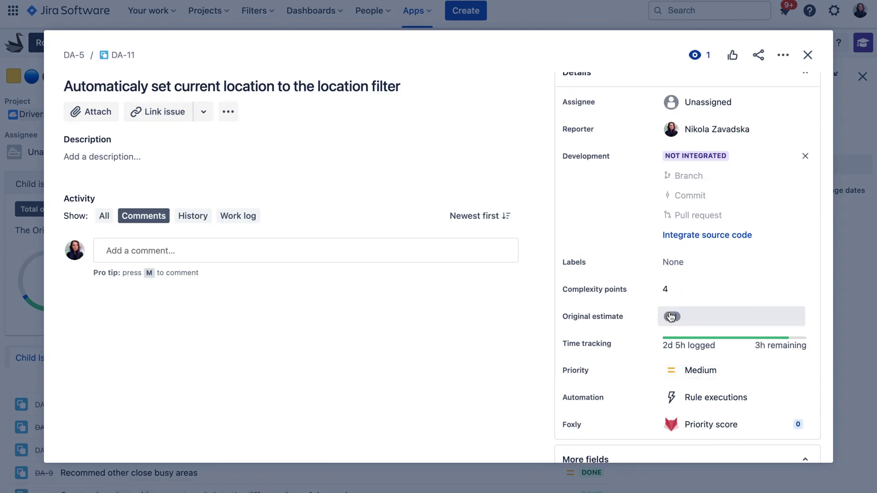
left_click(819, 56)
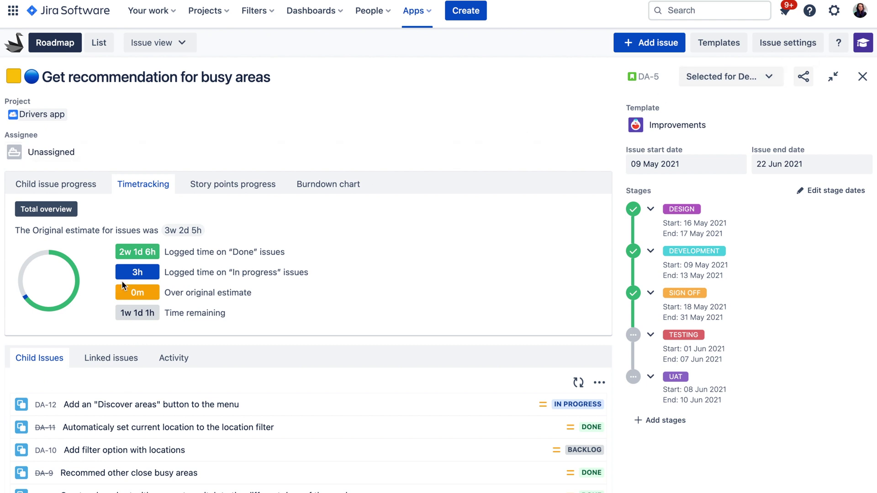
left_click(205, 230)
- View the issue's story points progress, and look through the story points field mapping options in the issue settings, keeping Complexity points
left_click(218, 192)
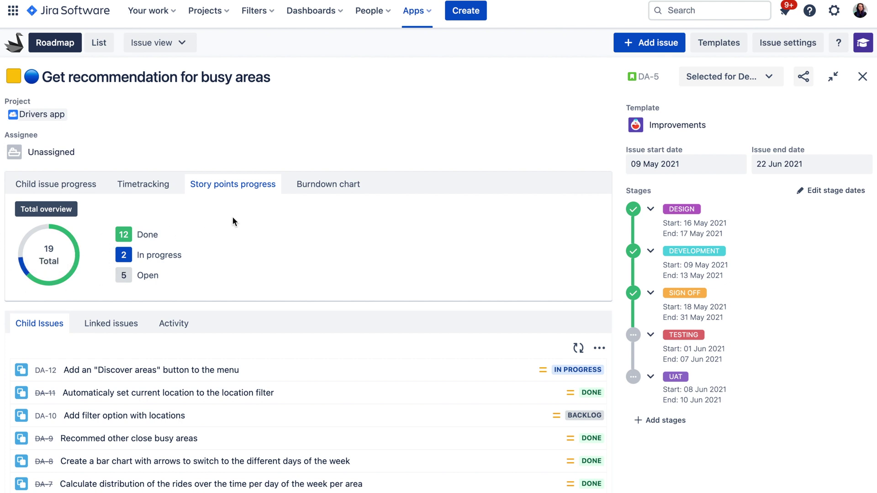
left_click(775, 43)
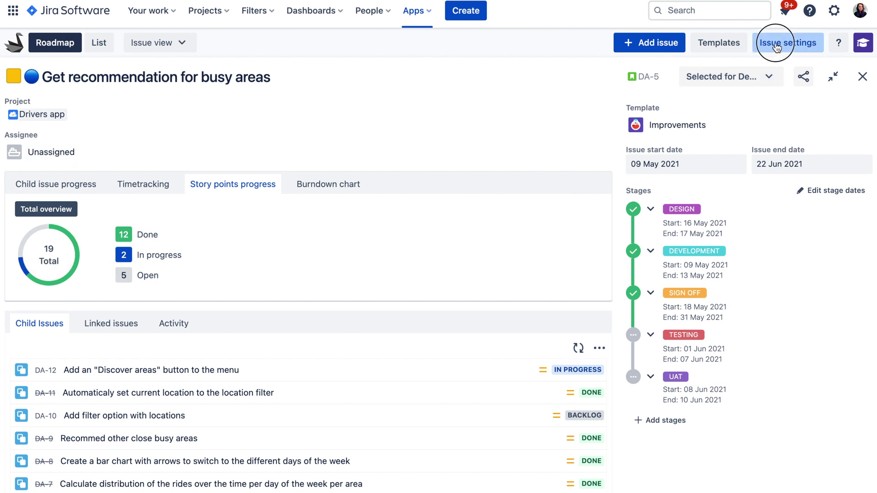
left_click(779, 109)
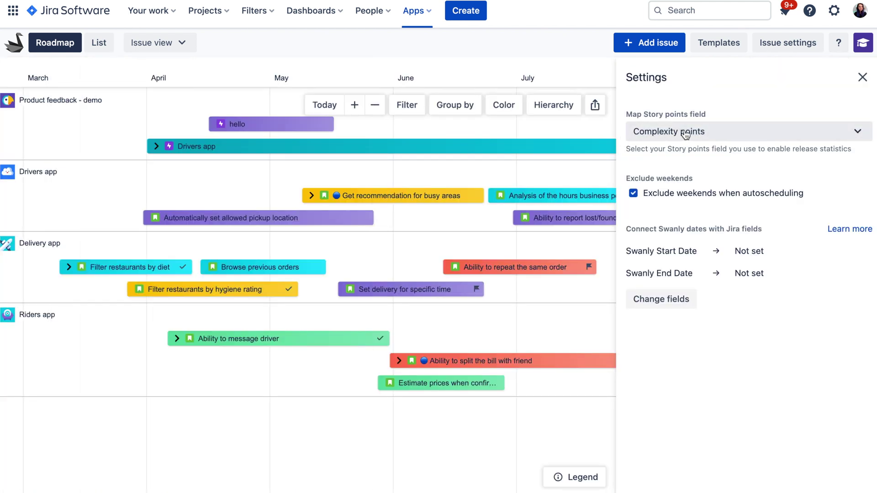
left_click(667, 134)
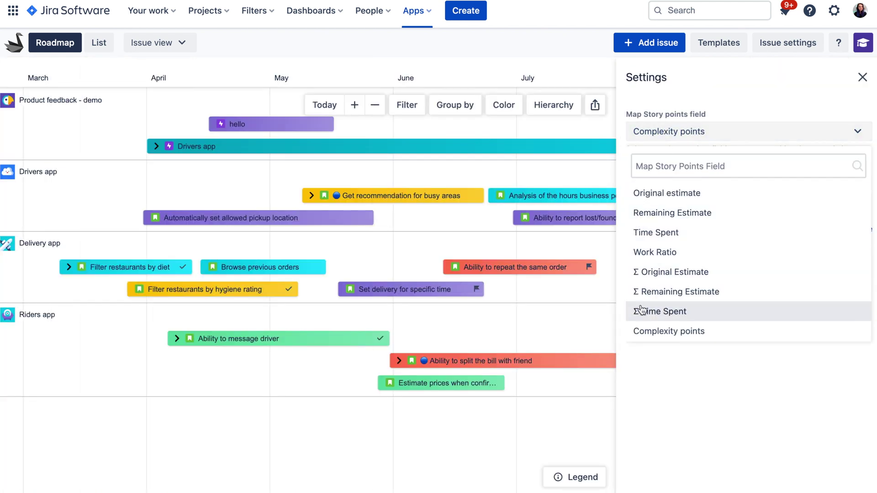
left_click(647, 136)
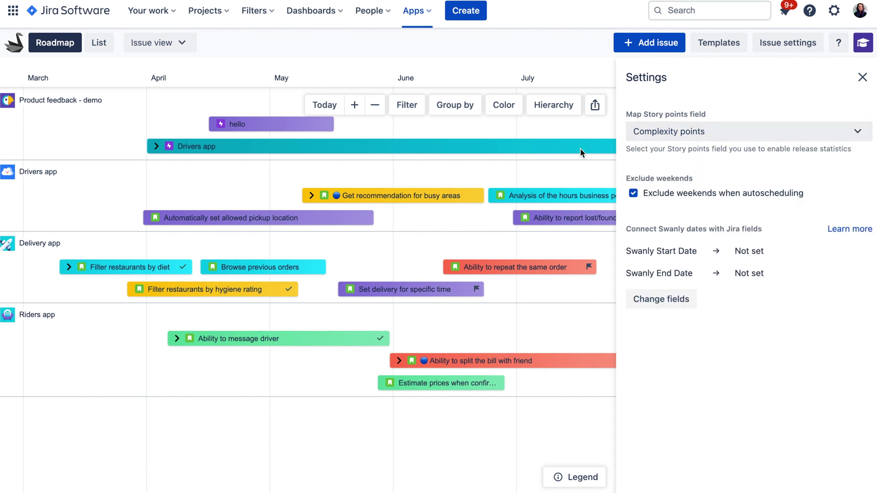
- Open the burndown chart of "Get recommendation for busy areas" in full view and base it on Story points
left_click(341, 196)
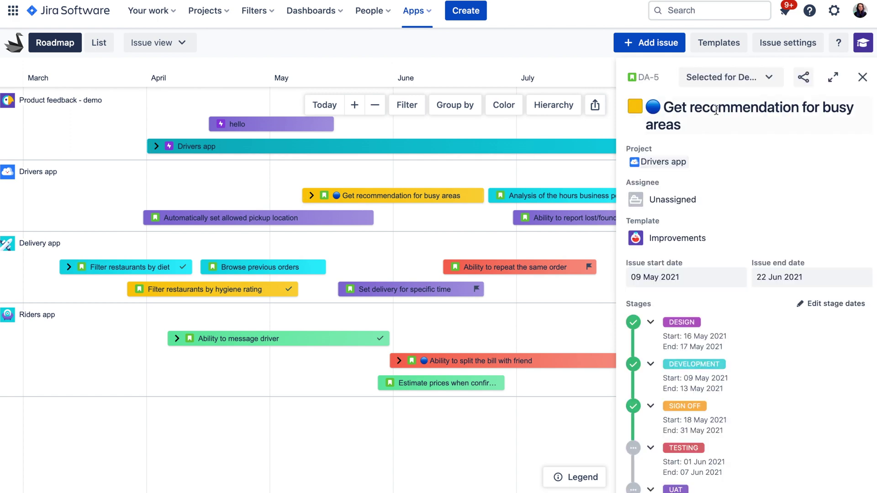
left_click(833, 78)
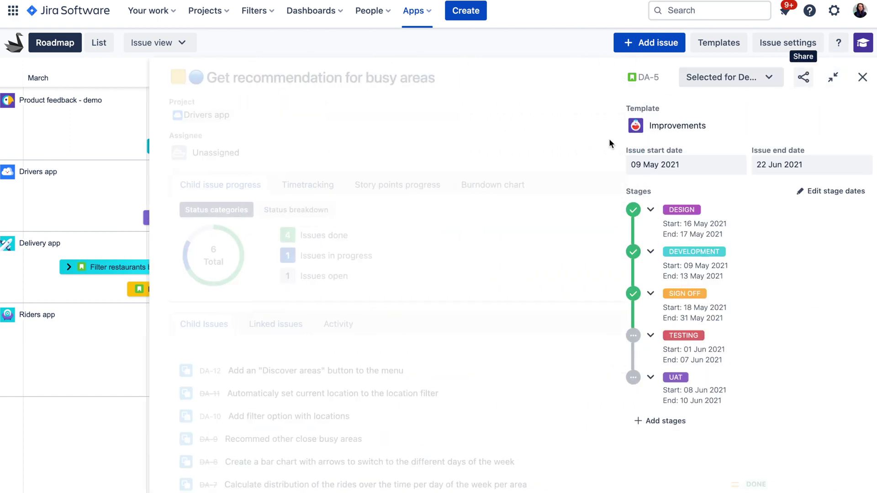
left_click(305, 184)
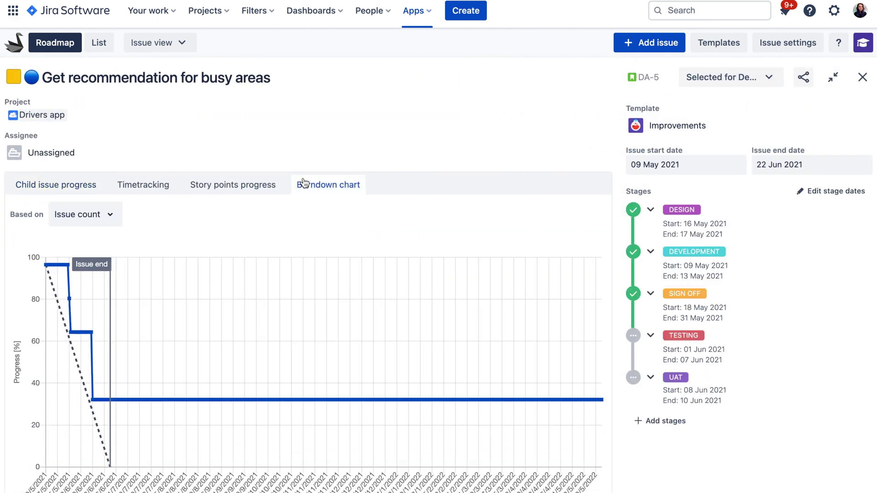
scroll(268, 250, "down", 1)
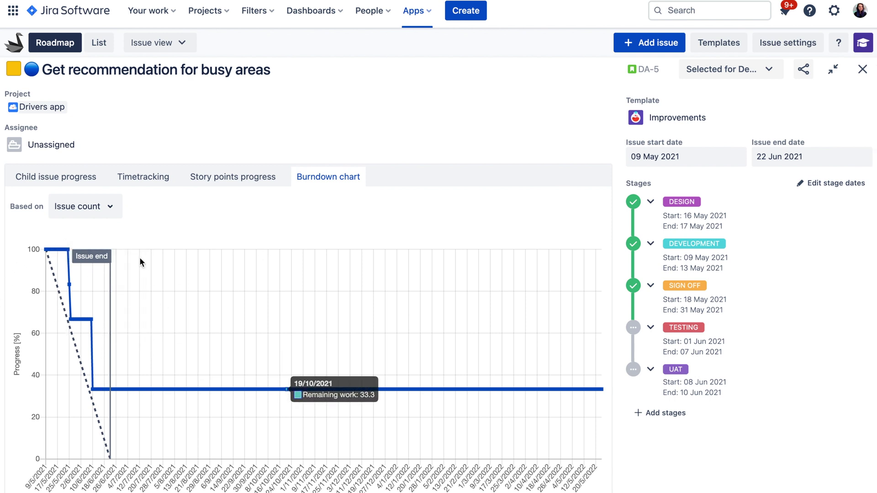
left_click(110, 208)
left_click(95, 259)
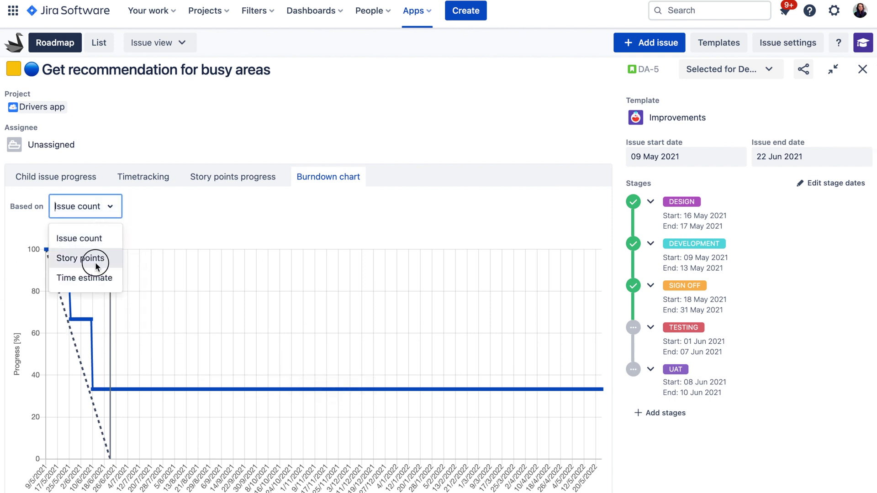
- Base the burndown chart on Time estimate and examine the remaining work against the ideal burn rate
left_click(103, 207)
left_click(86, 276)
left_click(190, 211)
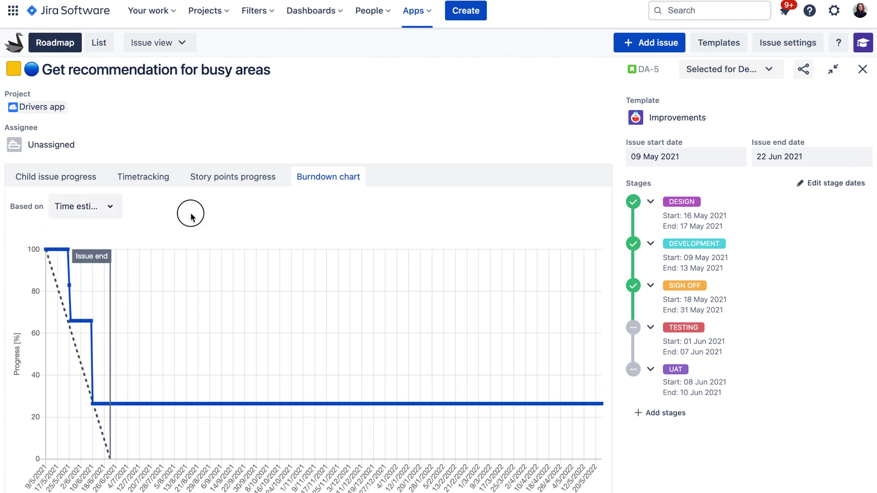
scroll(194, 217, "down", 2)
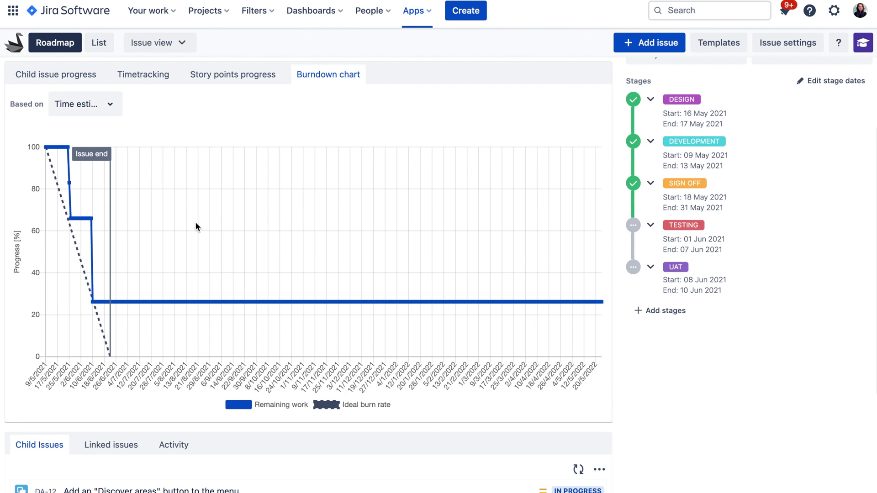
- Copy the share link of "Get recommendation for busy areas" and collapse the issue's full view back beside the roadmap
scroll(195, 221, "up", 3)
left_click(800, 78)
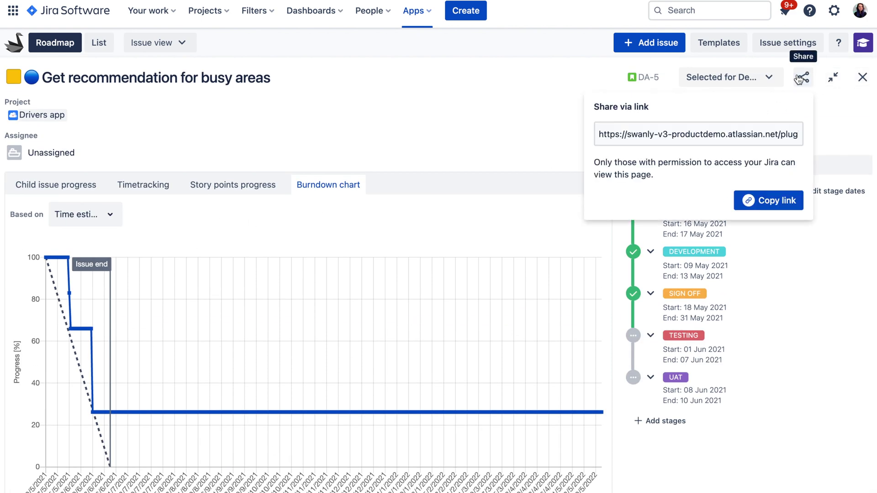
left_click(768, 205)
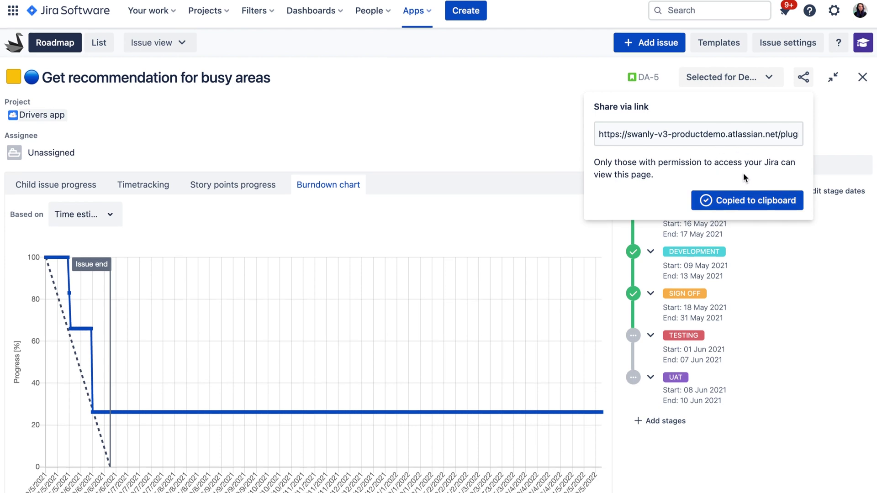
left_click(803, 80)
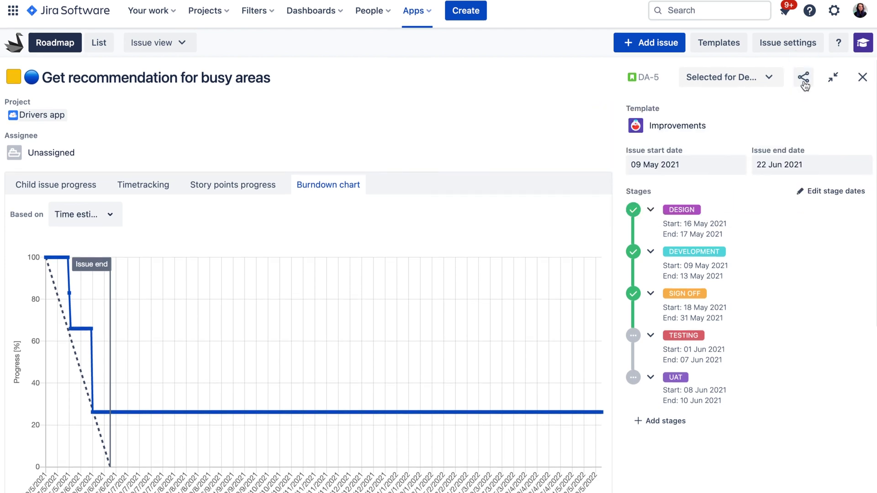
left_click(831, 79)
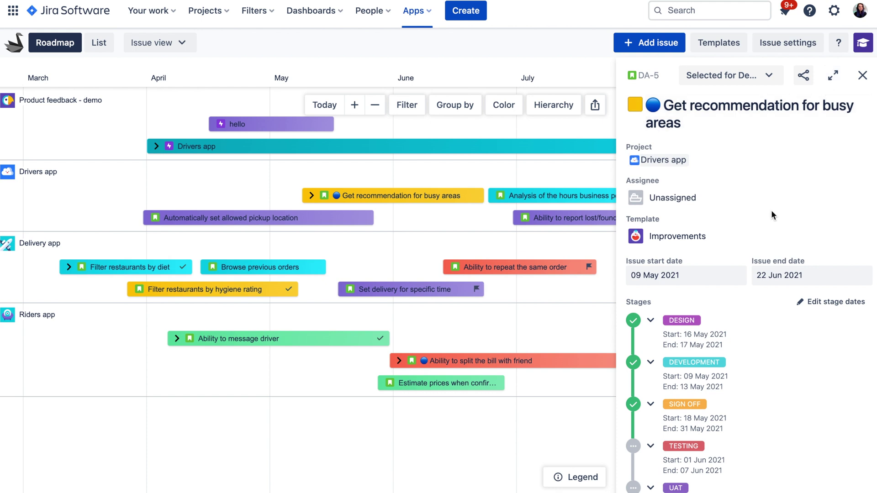
- Review the issue's stages, switch the roadmap to the weekly scale, and expand "Get recommendation for busy areas" to show its stages and child issues
scroll(770, 210, "down", 1)
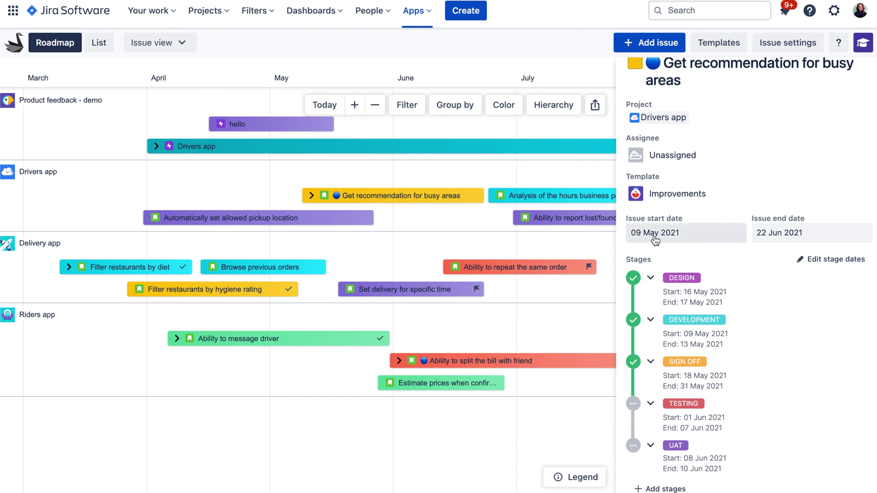
left_click(355, 105)
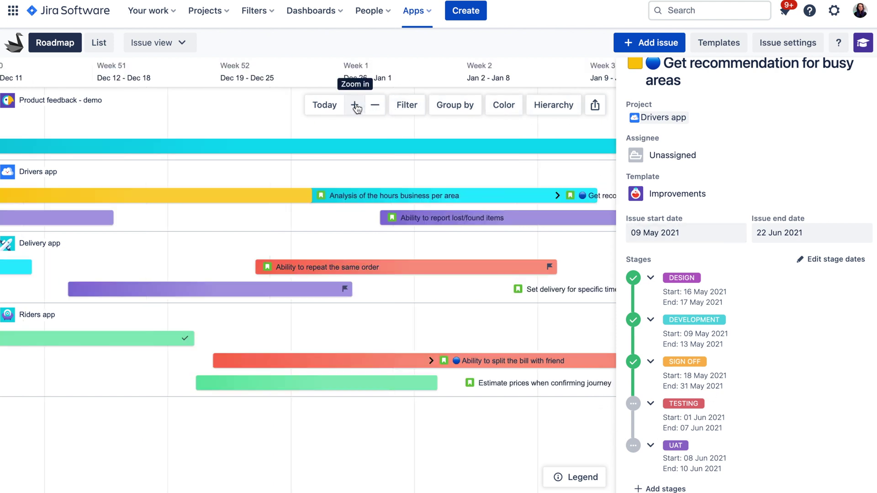
scroll(354, 245, "left", 5)
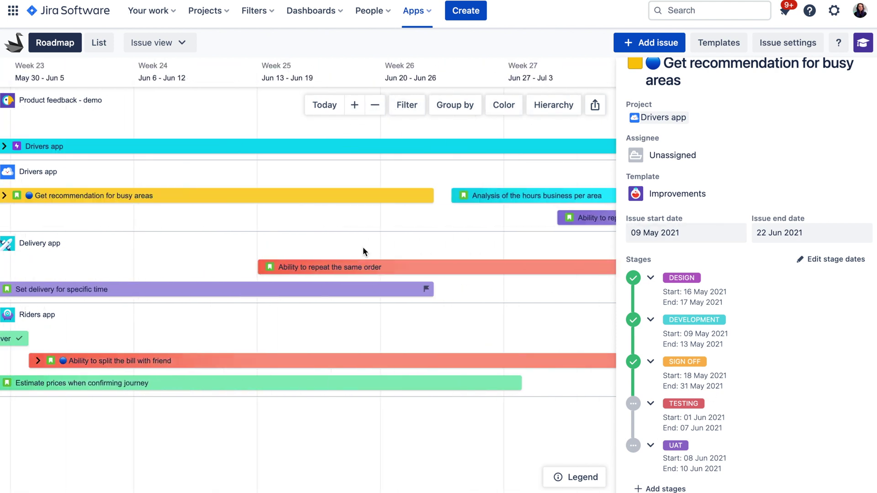
left_click(5, 196)
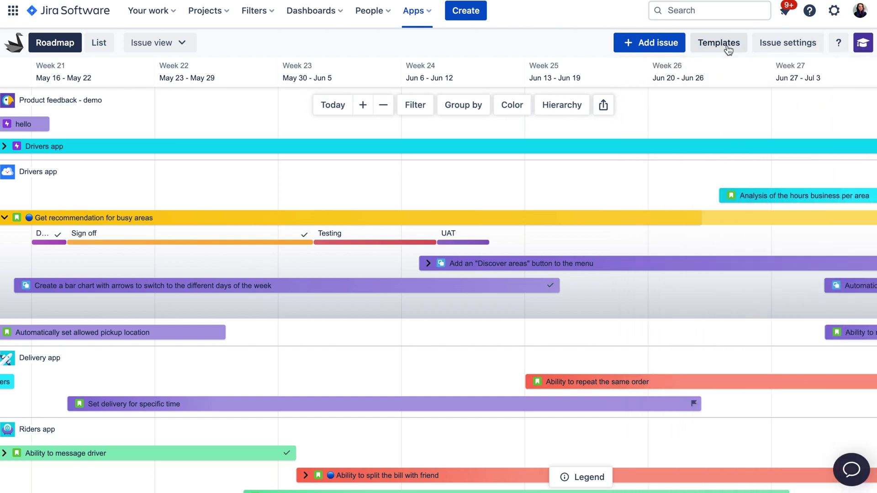
- Show the issue templates and set the MVP template's default durations to 5 days for Research and 3 days for Sign off
left_click(727, 45)
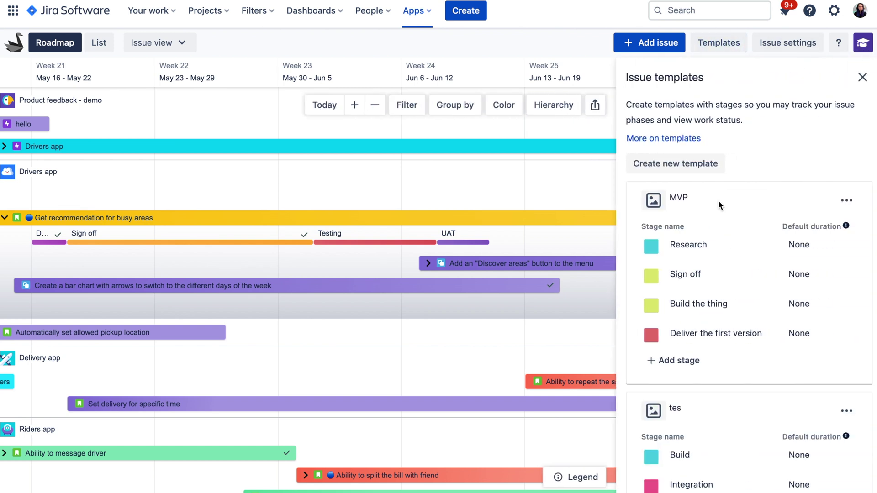
scroll(691, 242, "down", 1)
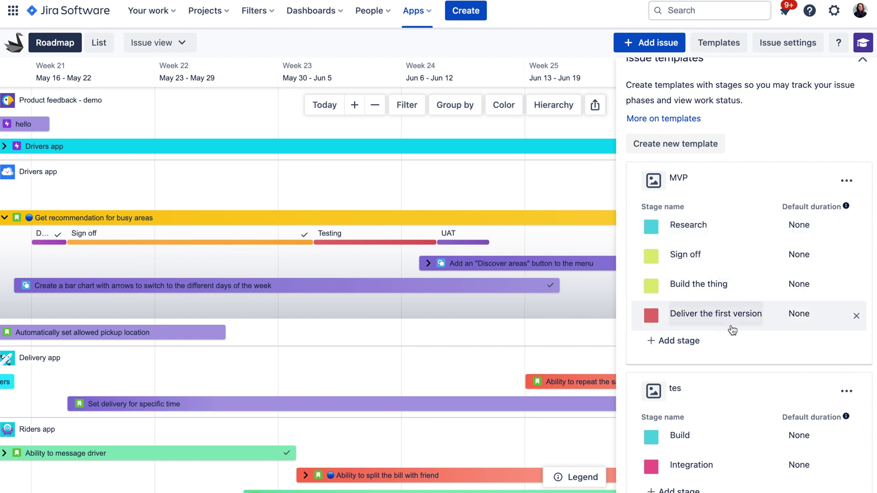
scroll(758, 250, "up", 1)
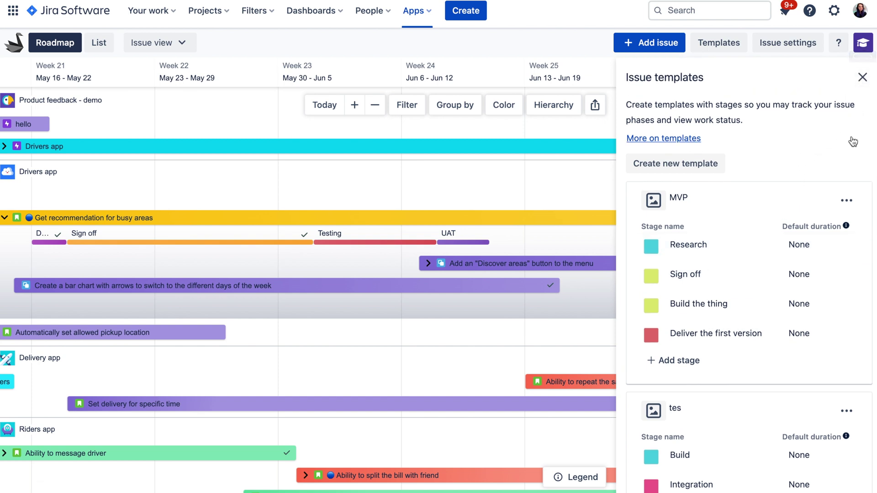
left_click(814, 247)
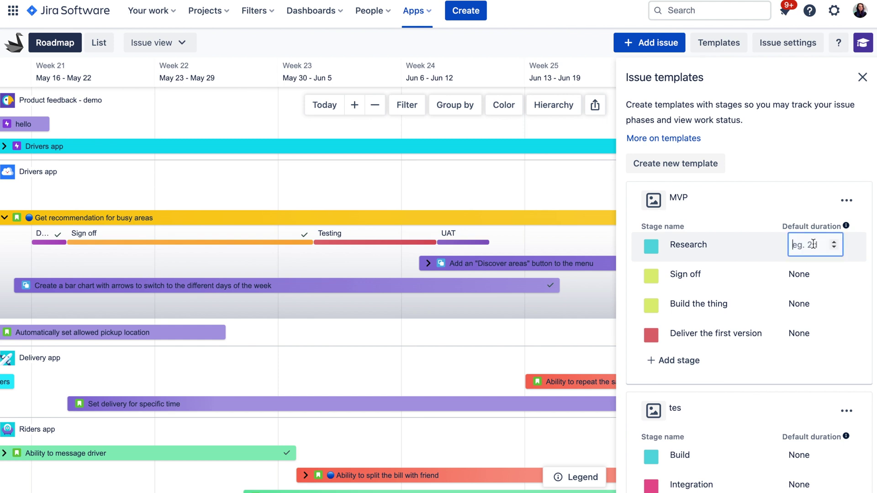
type("5")
left_click(798, 274)
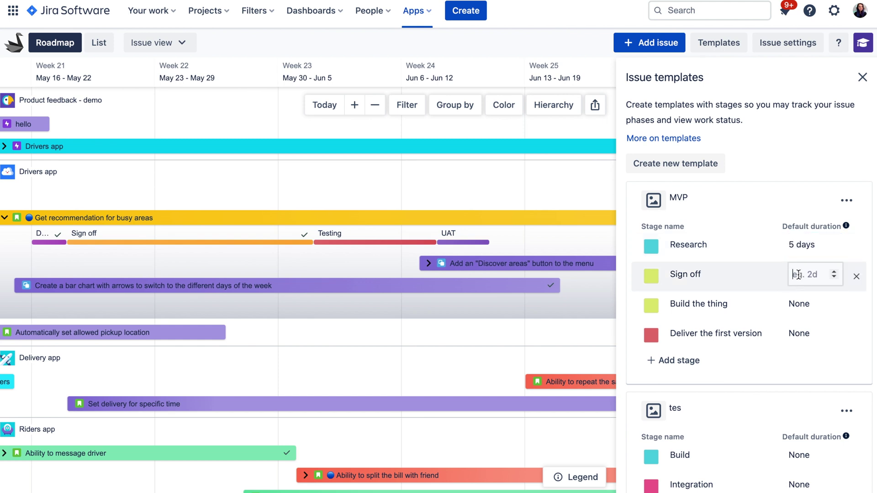
left_click(799, 275)
type("3")
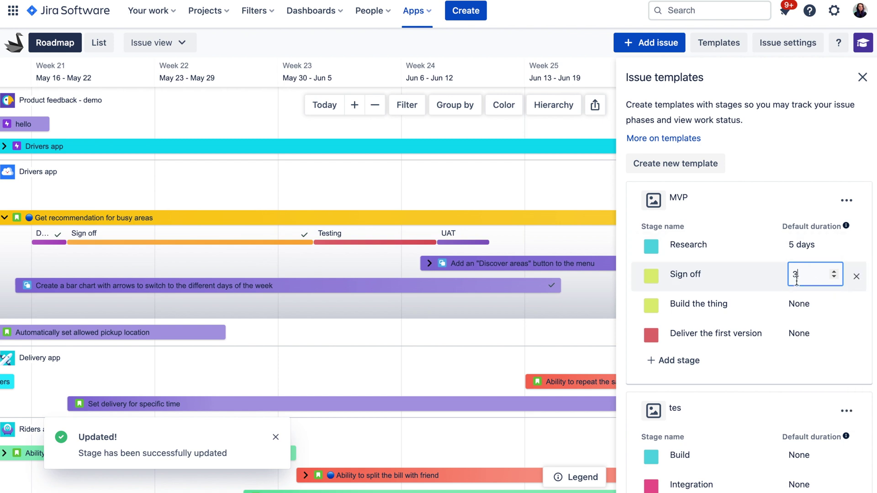
- Set the MVP template's default durations to 20 days for Build the thing and 5 days for Deliver the first version
left_click(801, 303)
left_click(802, 304)
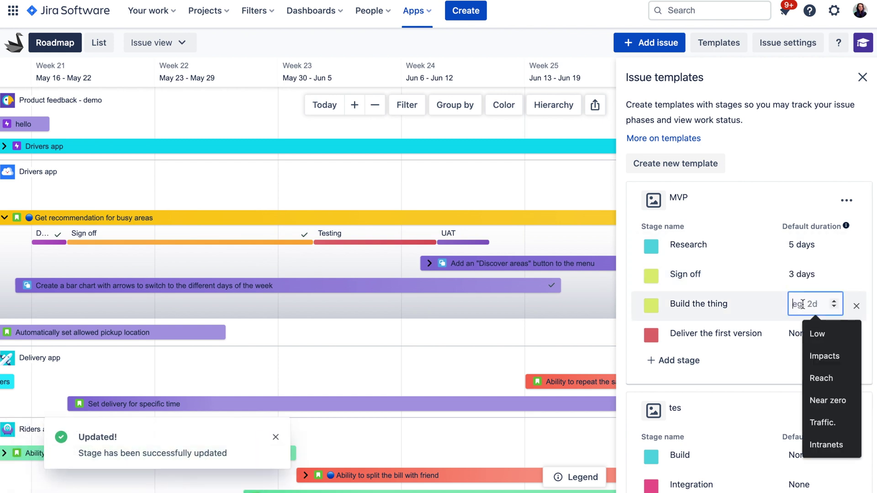
type("2")
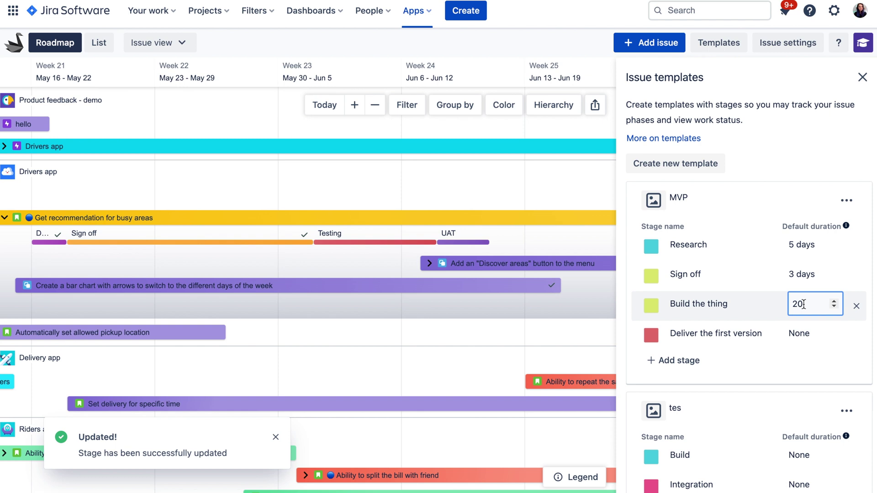
type("0")
key("Return")
left_click(805, 332)
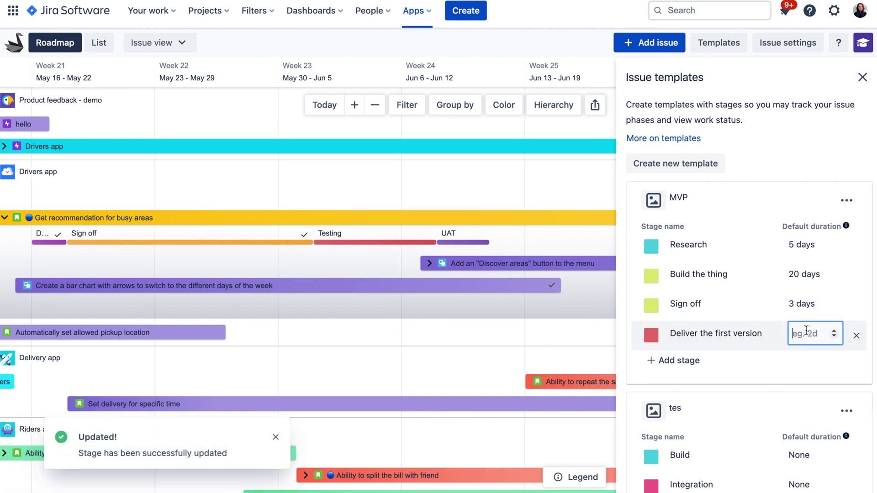
type("5")
key("Return")
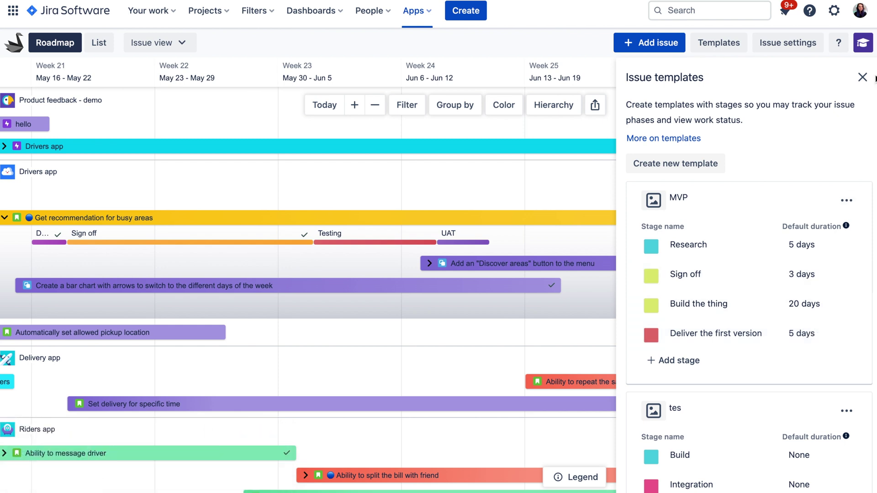
- List the unscheduled issues and filter them to the Epic issue type
left_click(657, 44)
left_click(860, 110)
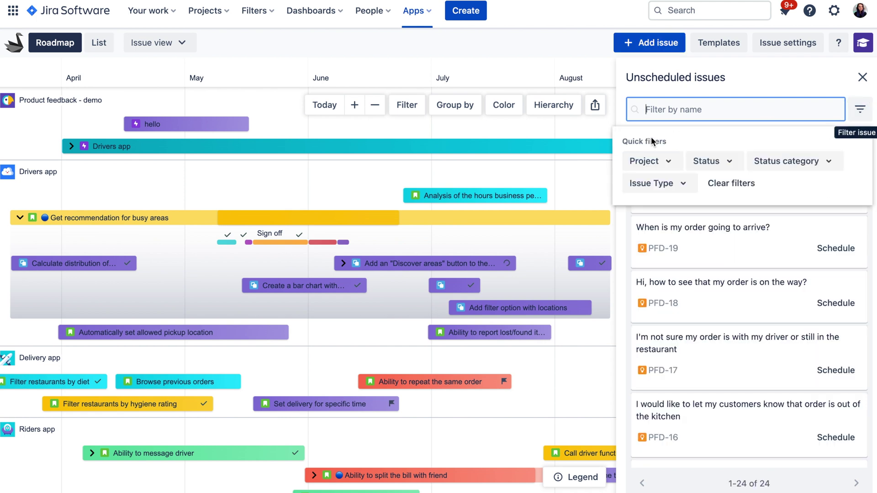
left_click(676, 183)
left_click(602, 271)
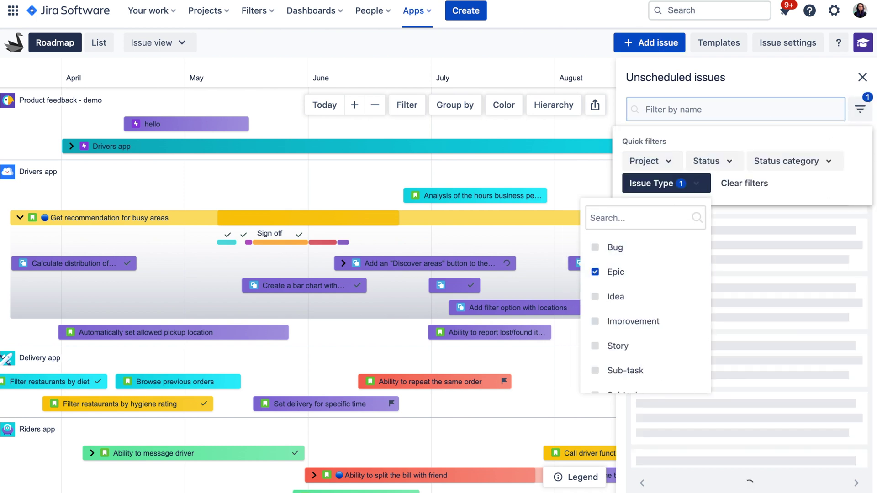
- Schedule the Delivery app epic with the MVP template starting 30 May 2022, check its generated stage dates, and save it
left_click(824, 197)
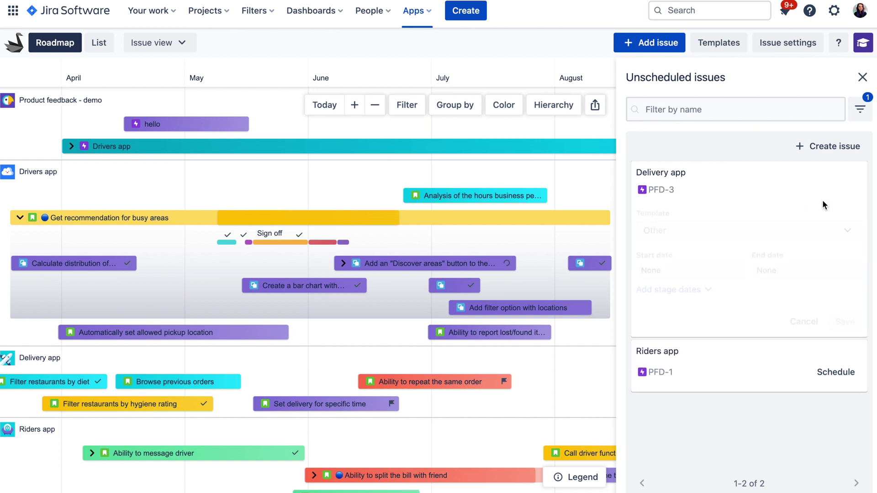
left_click(776, 235)
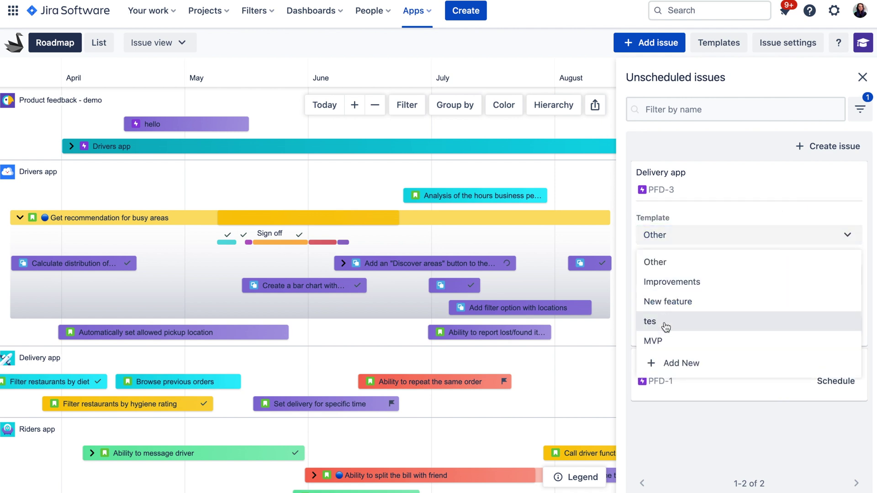
left_click(731, 340)
left_click(663, 274)
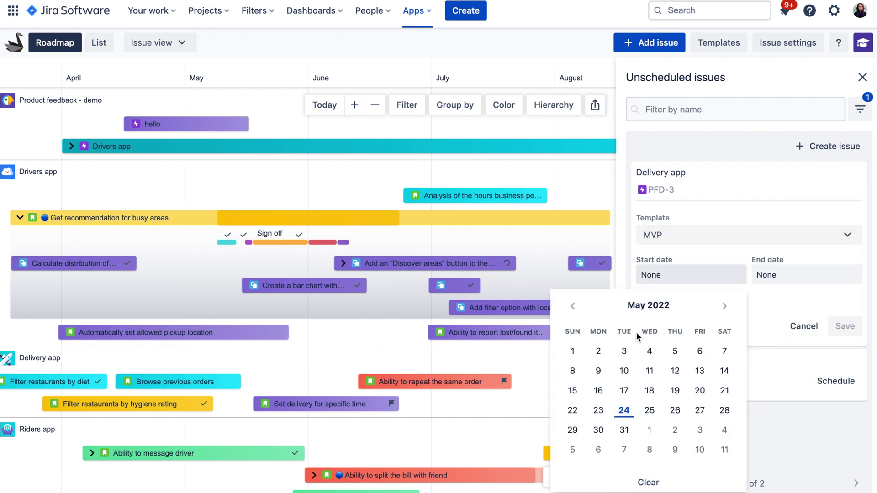
left_click(603, 434)
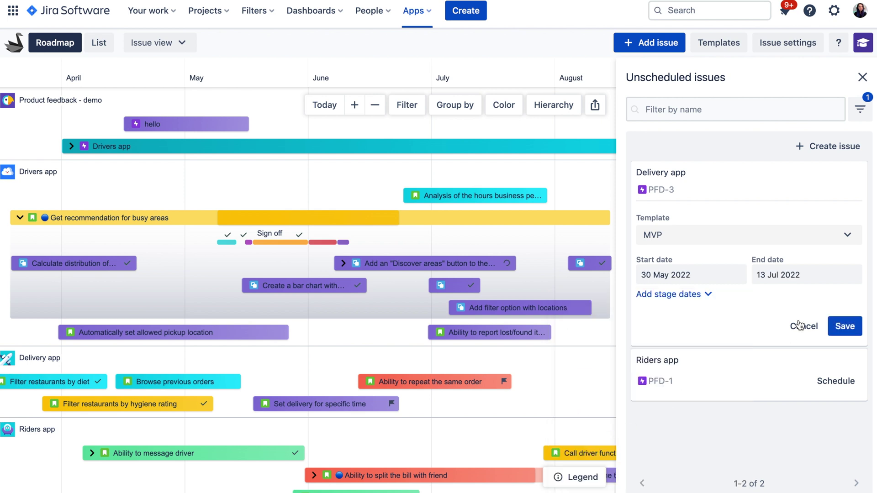
left_click(713, 294)
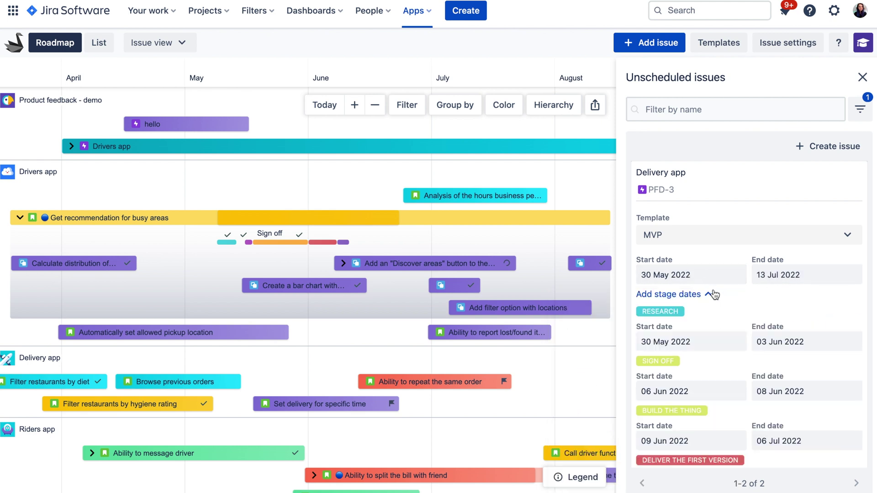
scroll(751, 346, "down", 3)
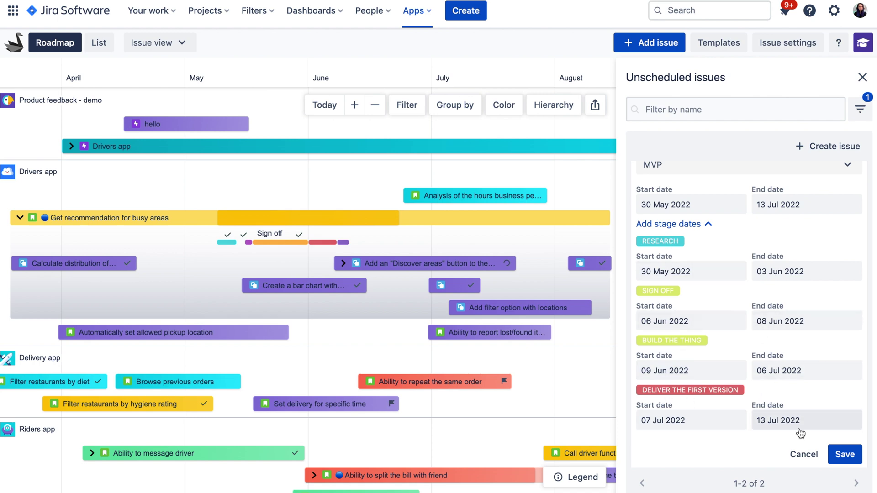
left_click(842, 455)
- Locate the Delivery app epic around today's date, expand it, and examine its stages from Research to Deliver the first version at the weekly scale
scroll(439, 274, "right", 10)
scroll(440, 275, "right", 20)
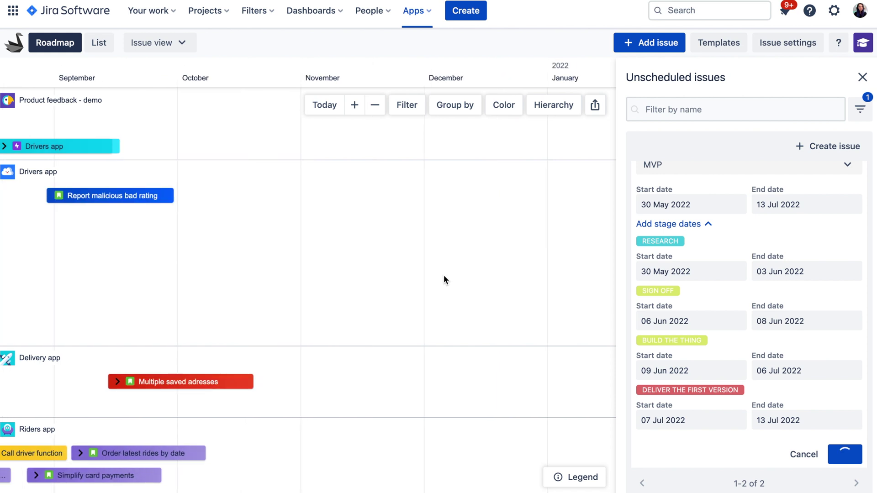
left_click(324, 106)
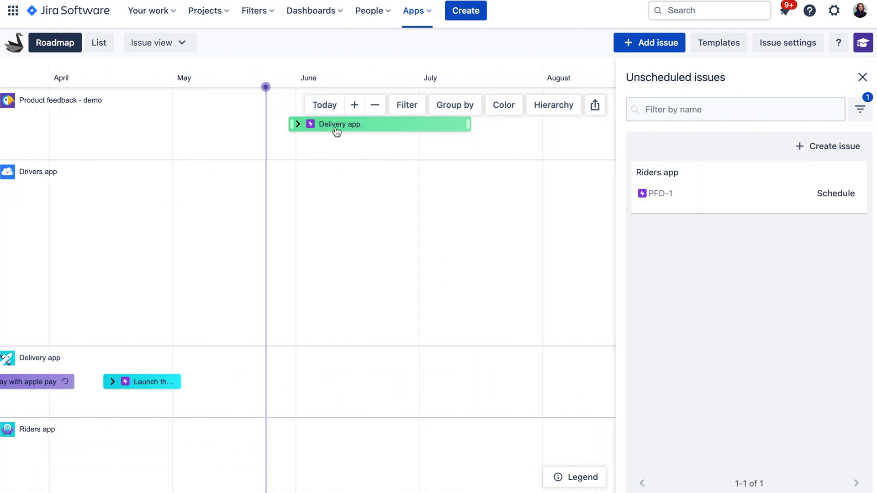
left_click(298, 124)
left_click(362, 107)
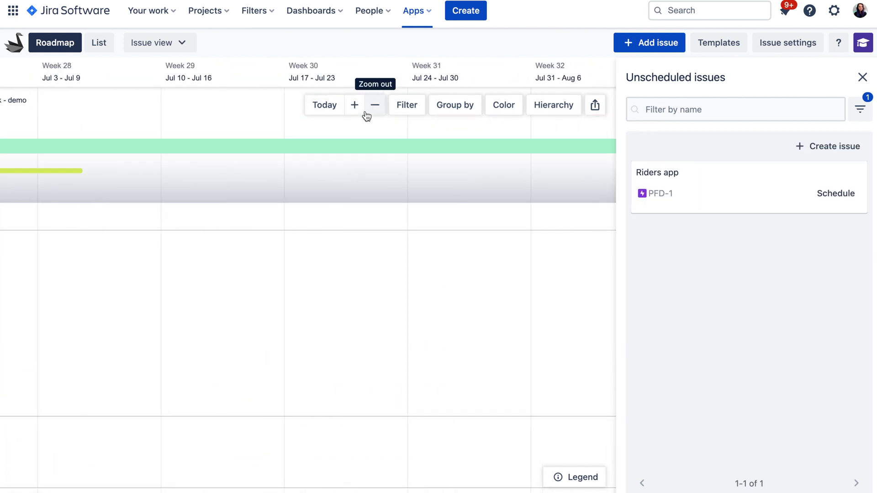
scroll(363, 168, "left", 10)
scroll(372, 172, "left", 2)
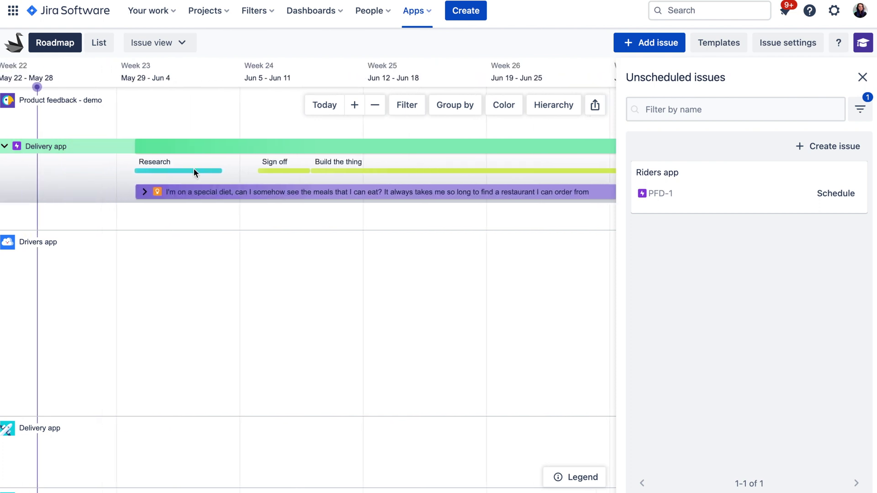
scroll(342, 168, "right", 10)
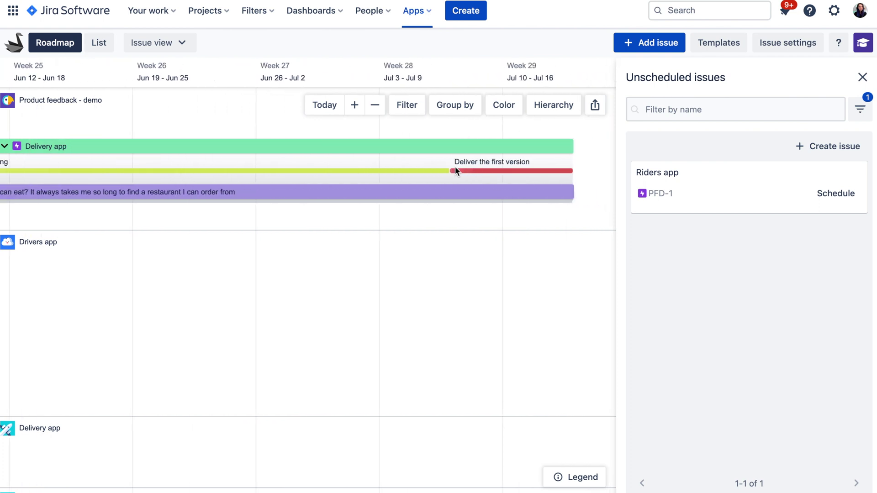
- In the Delivery app epic's details, mark the Research stage in progress, Sign off with the red warning status, and Build the thing done
left_click(862, 82)
left_click(51, 146)
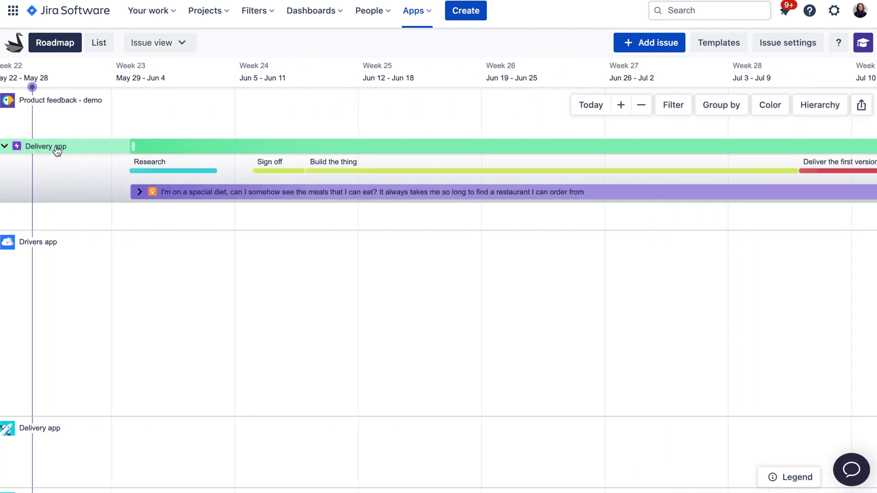
left_click(633, 306)
left_click(668, 350)
left_click(633, 349)
left_click(660, 439)
left_click(633, 391)
left_click(658, 459)
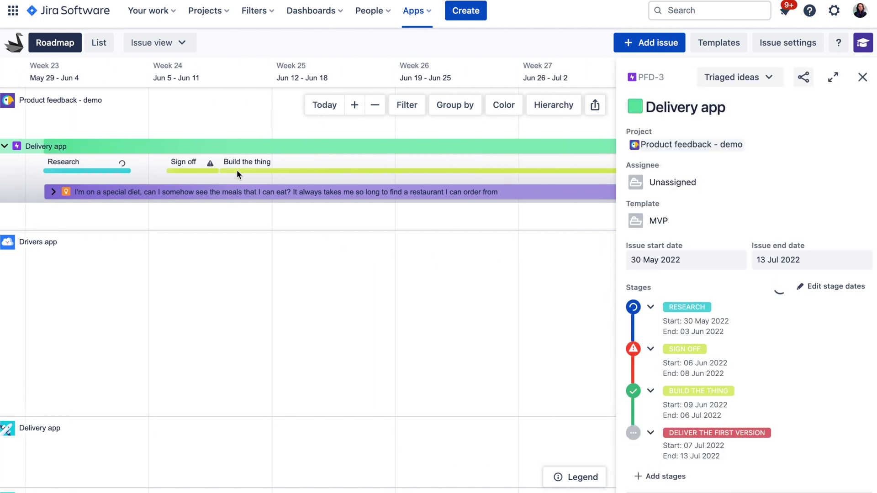
- Close the epic's details, switch to the issue list, and look through its project, template, status category, issue type and assignee filters
key("Escape")
left_click(99, 43)
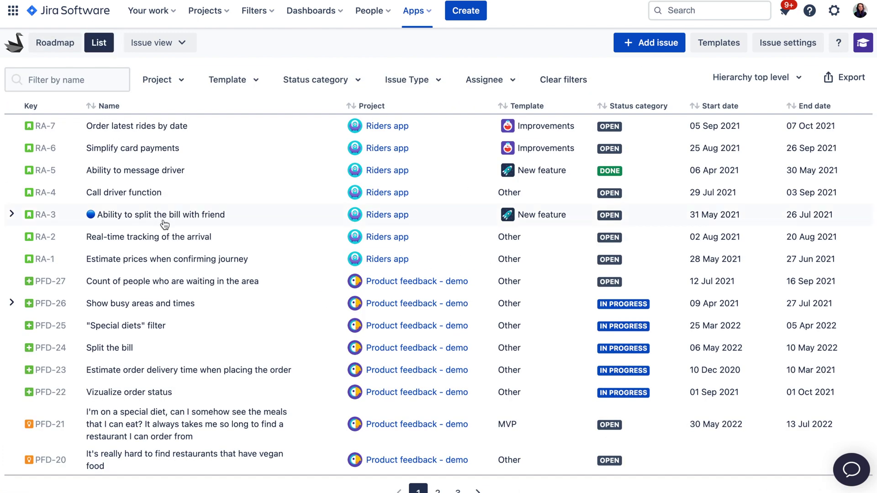
left_click(161, 81)
left_click(224, 81)
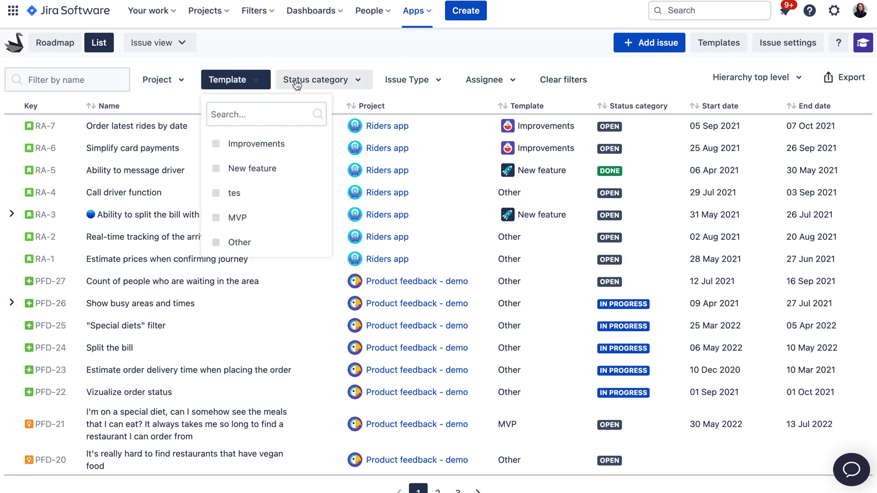
left_click(311, 81)
left_click(407, 80)
left_click(484, 80)
left_click(484, 81)
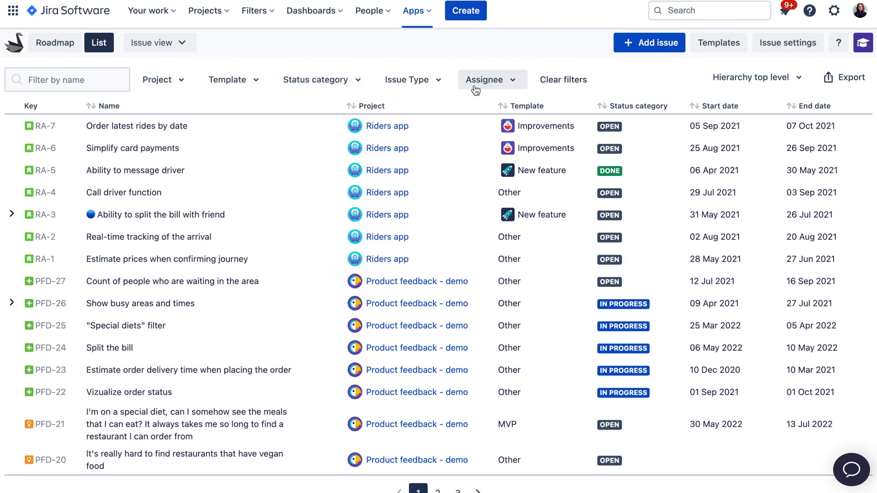
- Set the issue list's top hierarchy level to Epic
left_click(790, 81)
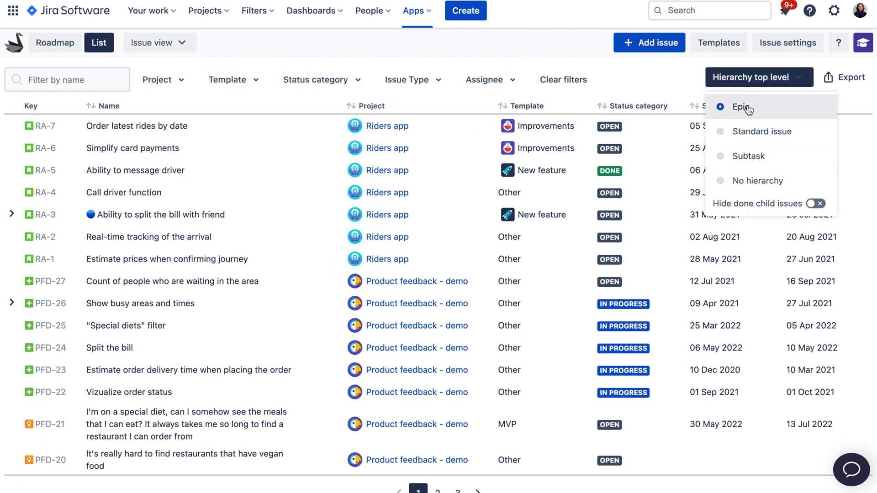
left_click(721, 108)
left_click(666, 83)
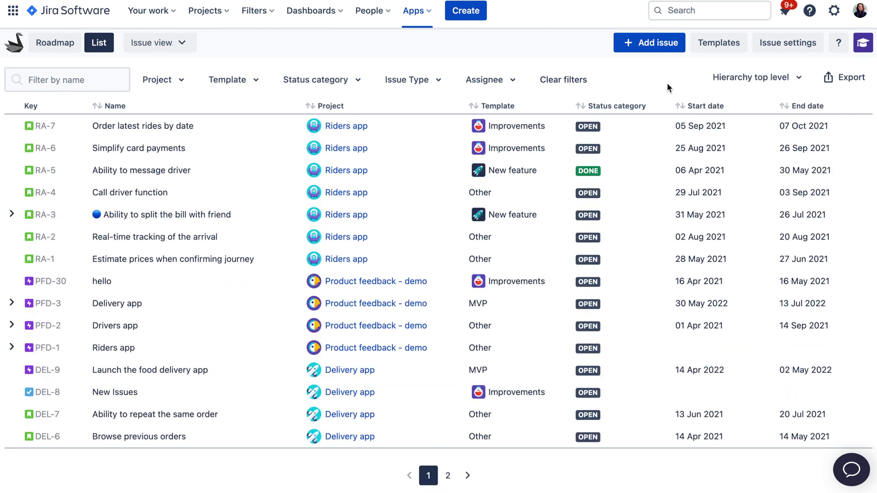
- Expand the Delivery app and Drivers app epics in the list and examine their child issues
left_click(18, 303)
scroll(17, 328, "down", 5)
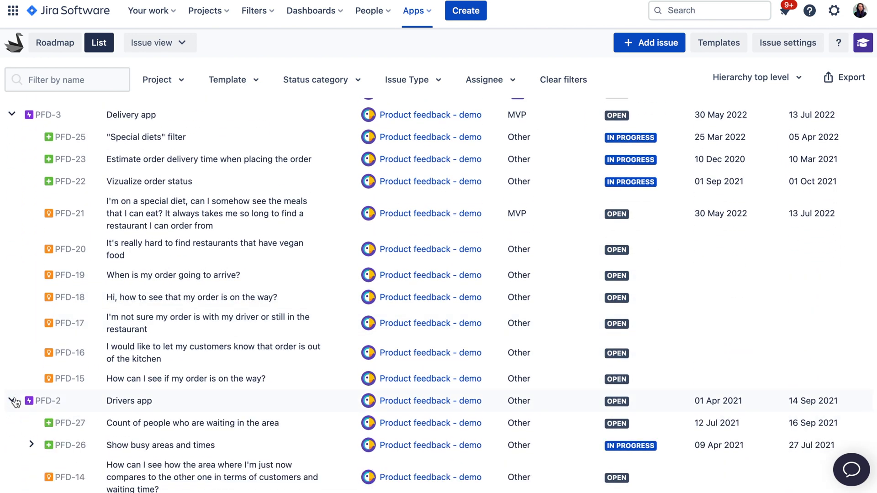
scroll(18, 407, "down", 3)
scroll(44, 408, "down", 3)
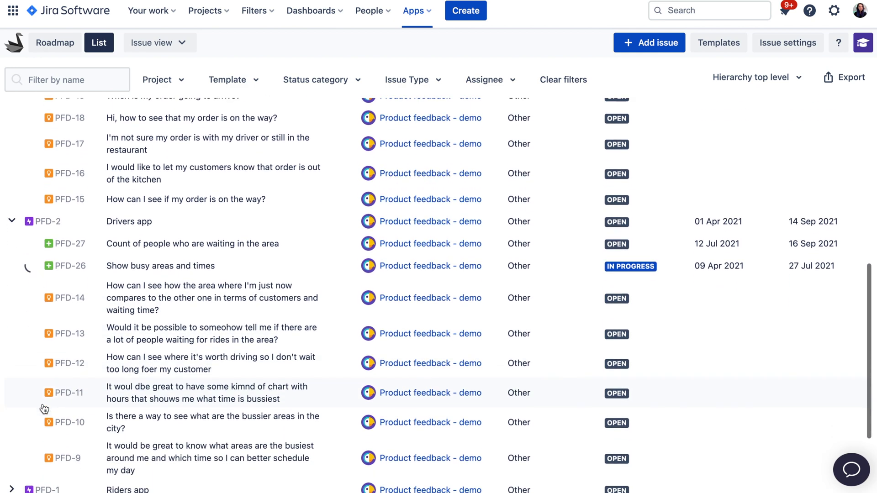
scroll(44, 407, "up", 10)
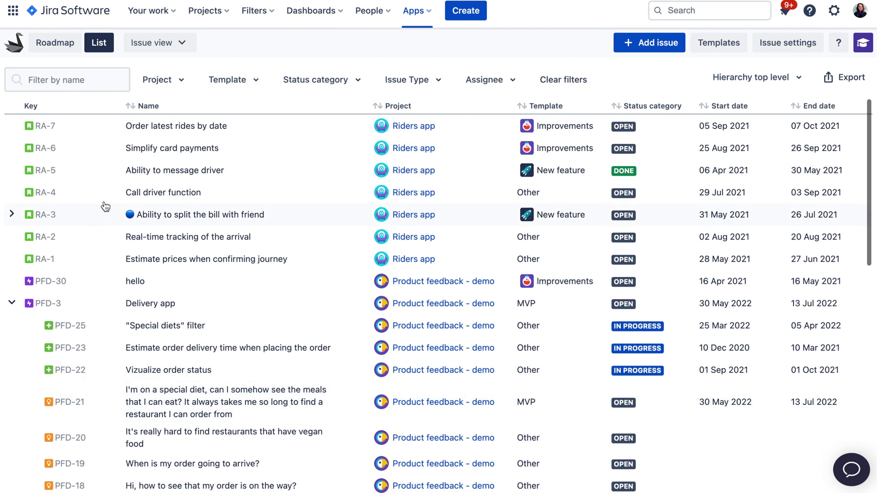
- Rename issue RA-3 as "Ability to split the bill with friends" and check the name in its full Jira issue view
left_click(157, 220)
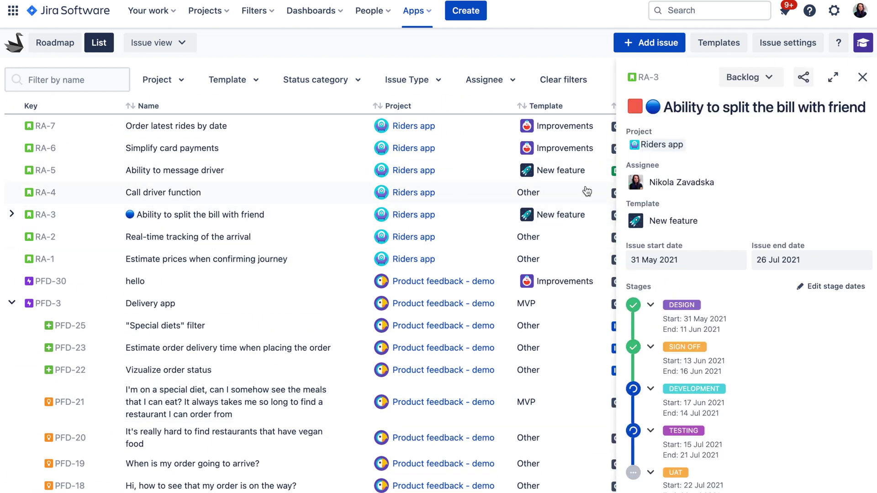
left_click(858, 108)
type("s")
left_click(842, 142)
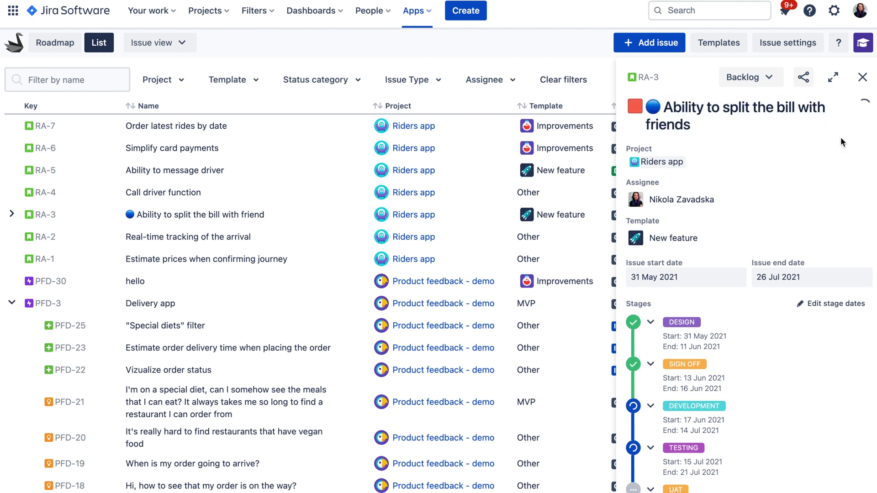
left_click(652, 82)
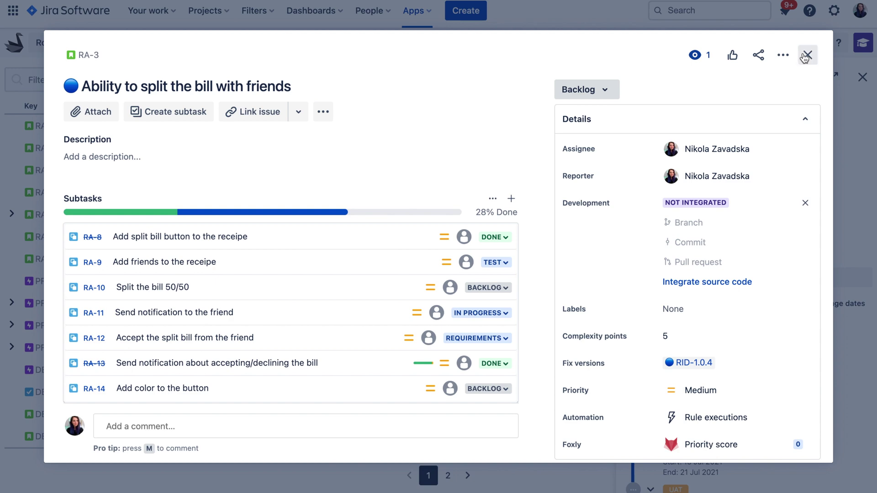
left_click(807, 55)
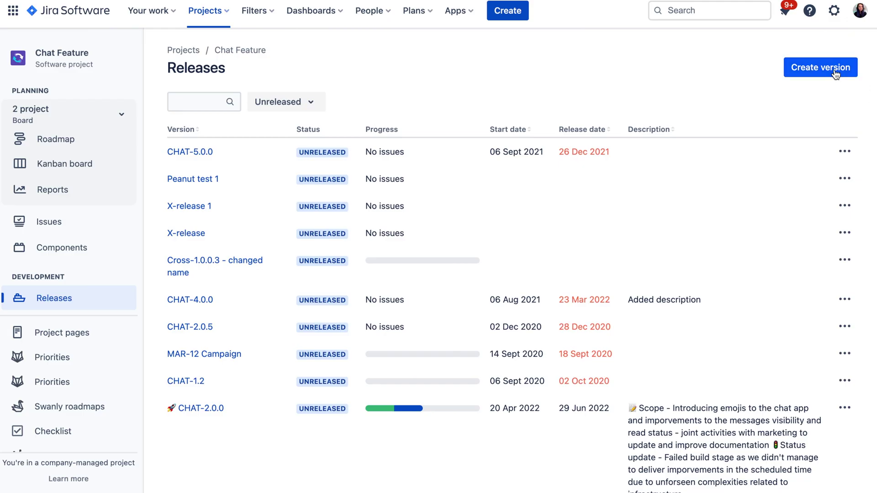
- Look at the version creation form on the Chat Feature project's Releases page and cancel it
left_click(834, 73)
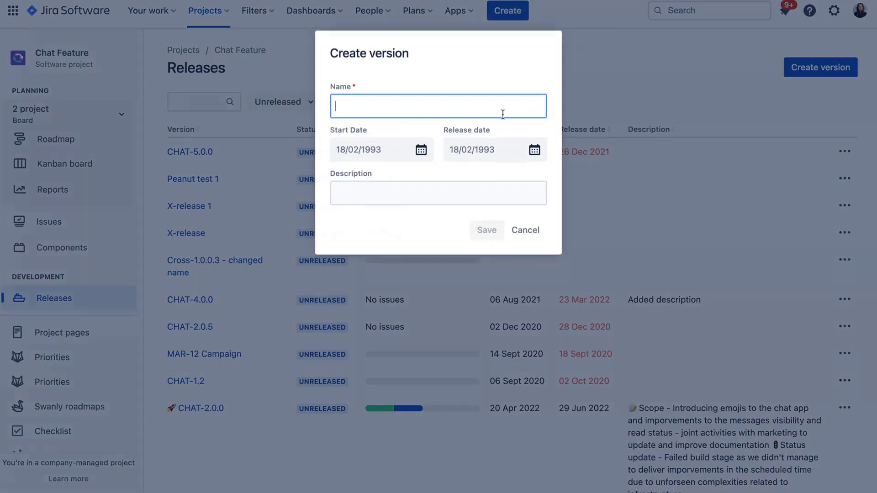
left_click(525, 231)
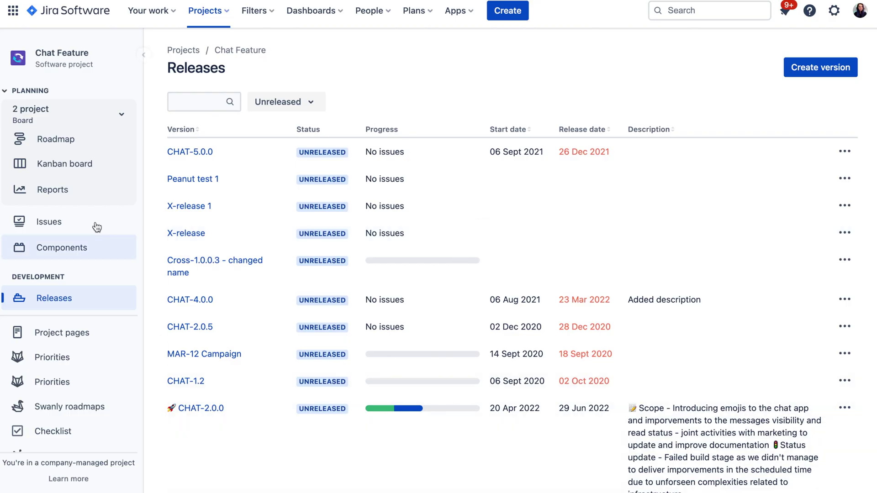
- Assign issue CF-20 from the Kanban board to the CHAT-2.0.0 fix version and close the issue
left_click(67, 161)
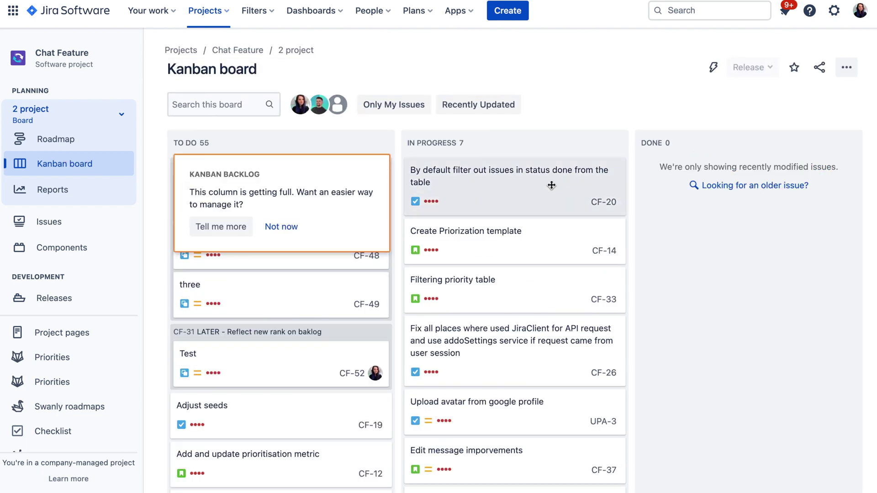
left_click(550, 183)
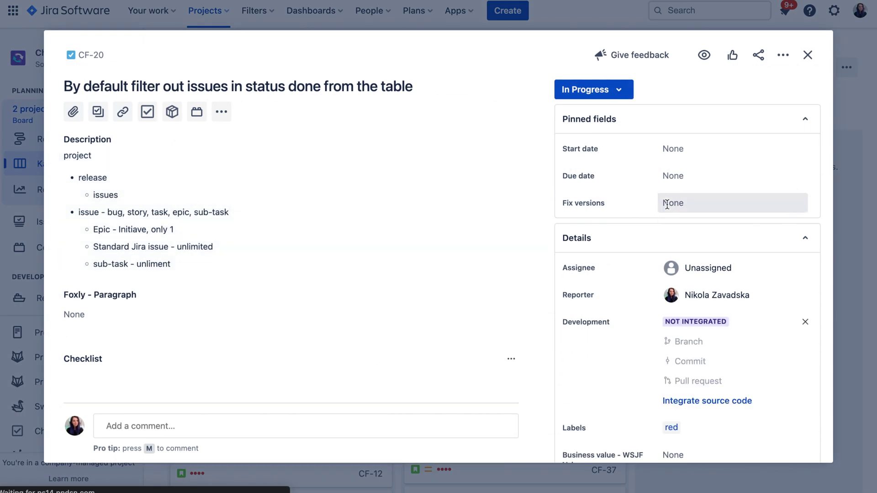
left_click(672, 203)
key("Return")
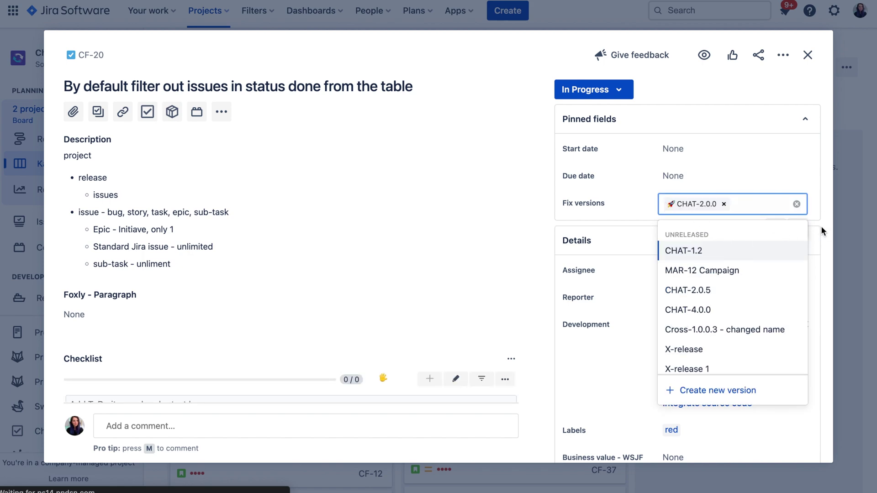
left_click(808, 55)
- Return to the Chat Feature project's releases and check the progress of the CHAT-2.0.0 version
left_click(54, 298)
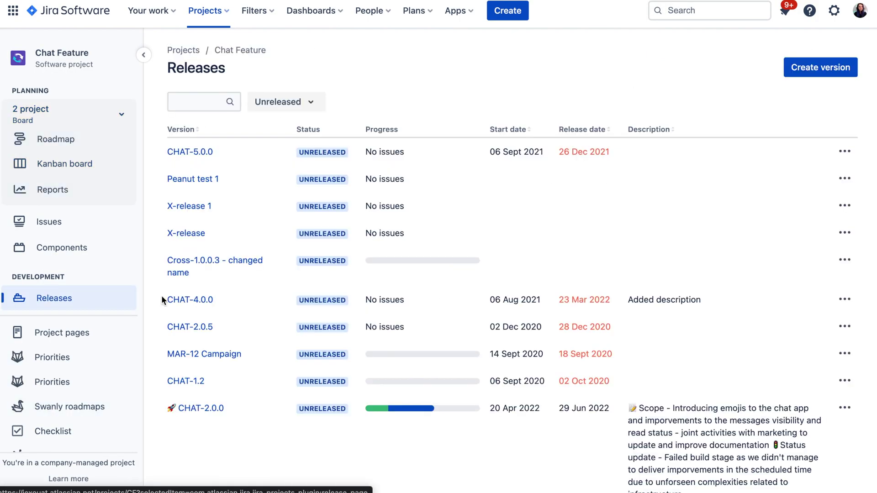
left_click(844, 380)
left_click(836, 405)
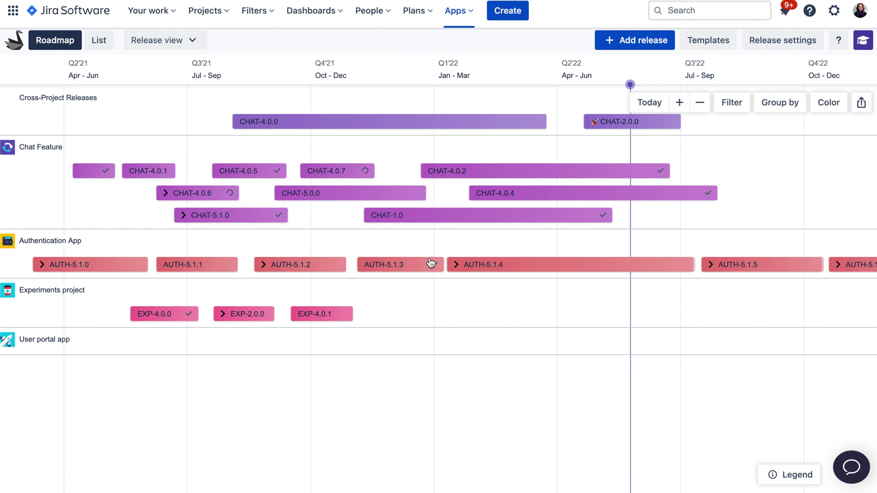
- Review the details of the cross-project release CHAT-2.0.0 on the release roadmap, close them, and check the view selector
left_click(624, 122)
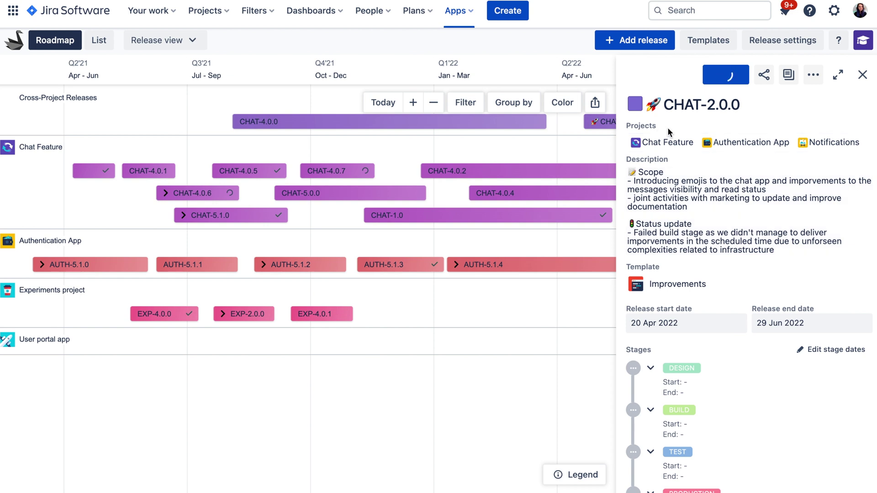
left_click(858, 75)
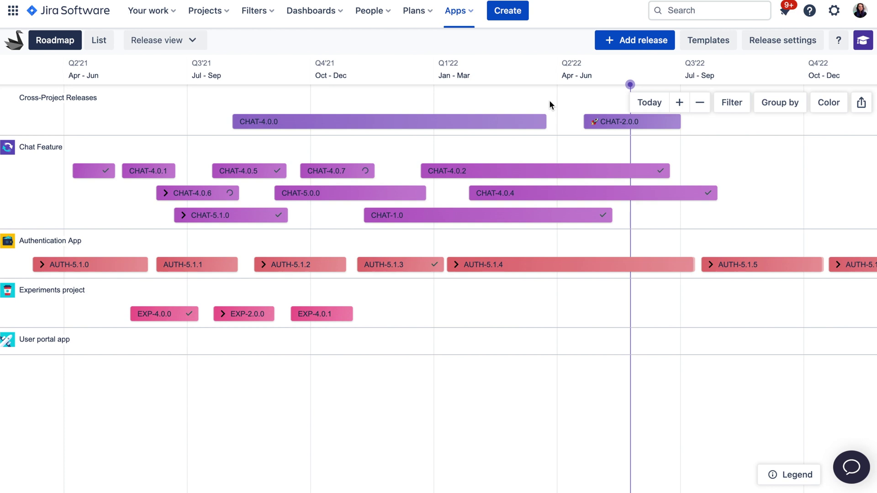
left_click(172, 39)
left_click(176, 43)
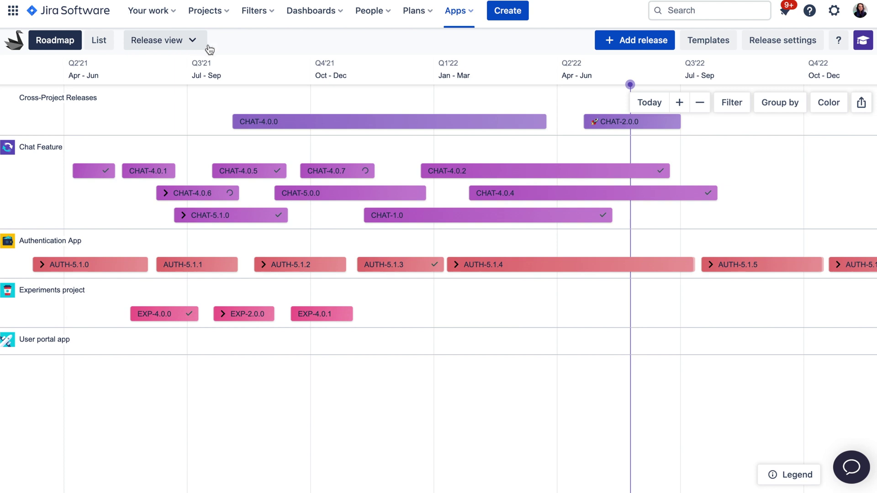
- Review the imported projects and the project import option in the release settings, and close them
left_click(767, 43)
left_click(770, 67)
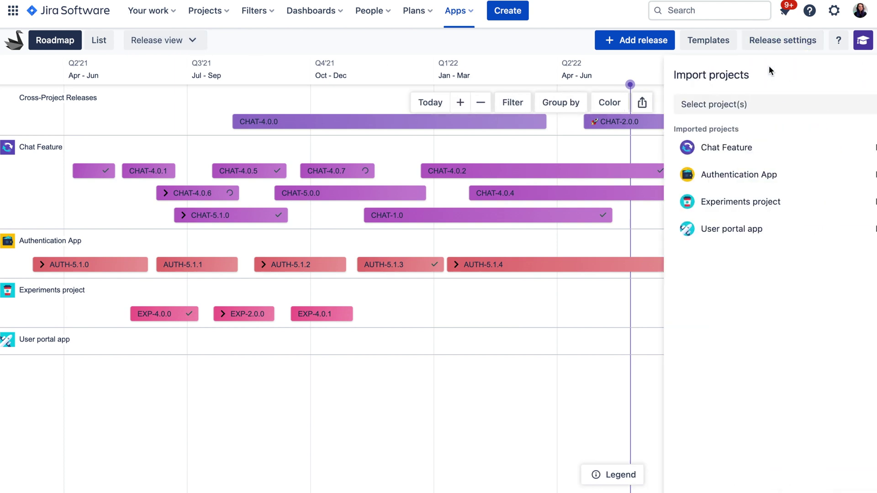
left_click(711, 111)
left_click(712, 111)
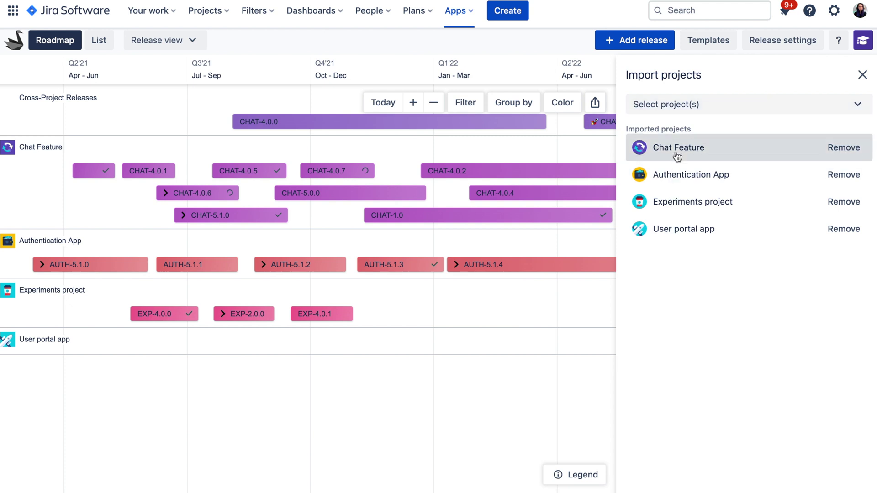
left_click(861, 75)
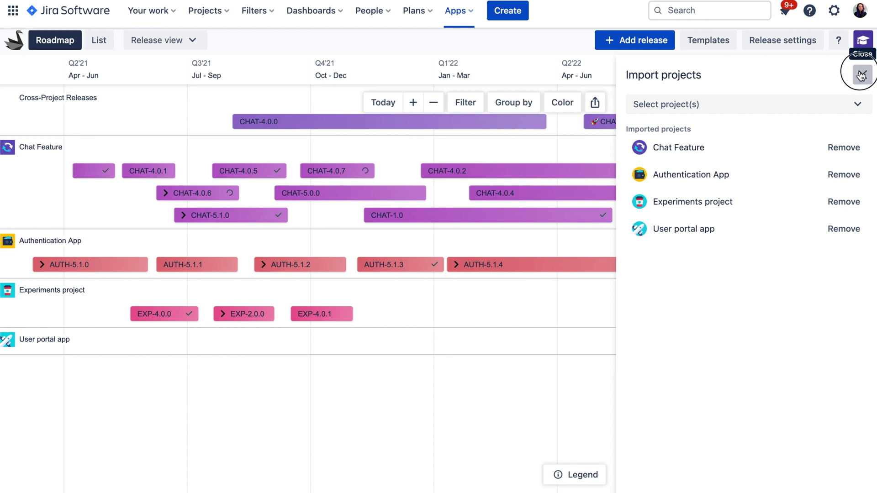
left_click(861, 76)
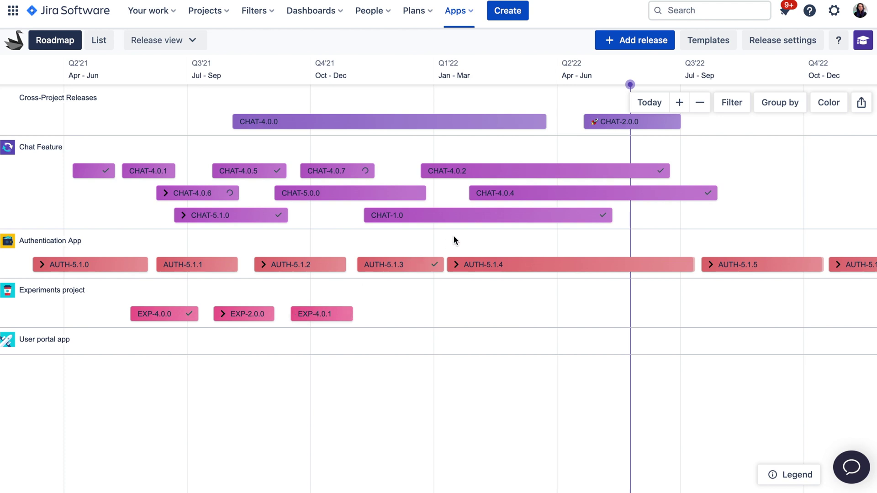
- Create an unscheduled release named New release 1.0.0 in the Authentication App project
left_click(640, 42)
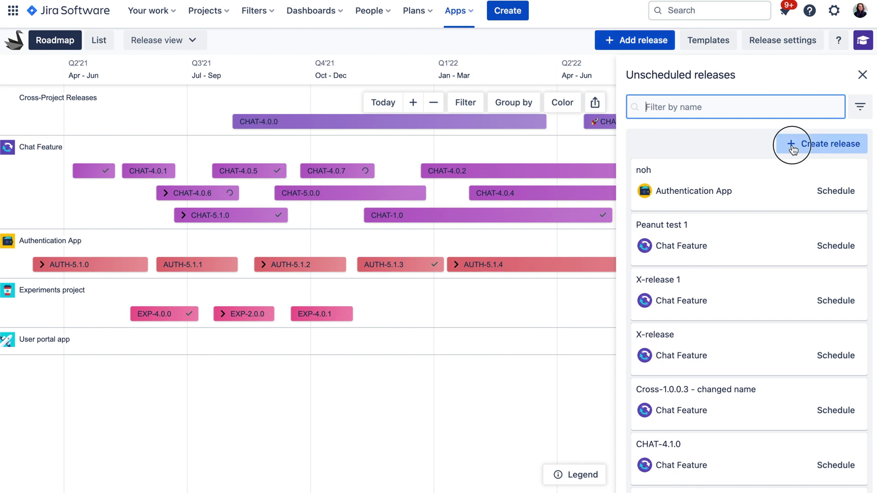
left_click(789, 144)
type("New release 1.0.0")
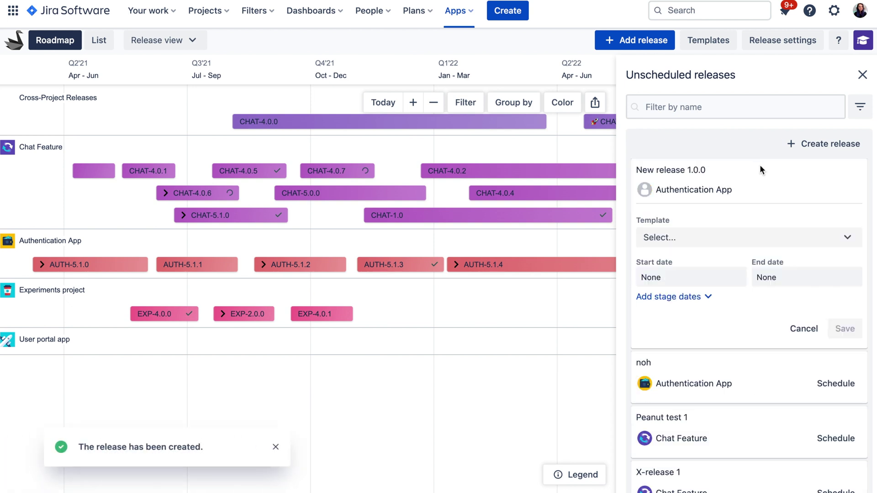
- Schedule New release 1.0.0 by placing it on the roadmap from about late October 2021 to late January 2022, and close the unscheduled releases
left_click(803, 335)
left_click_drag(808, 176, 403, 171)
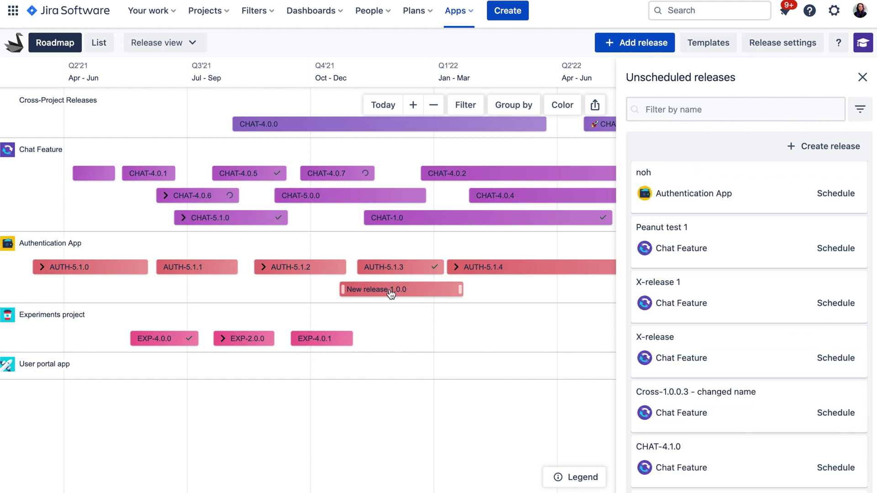
left_click(861, 77)
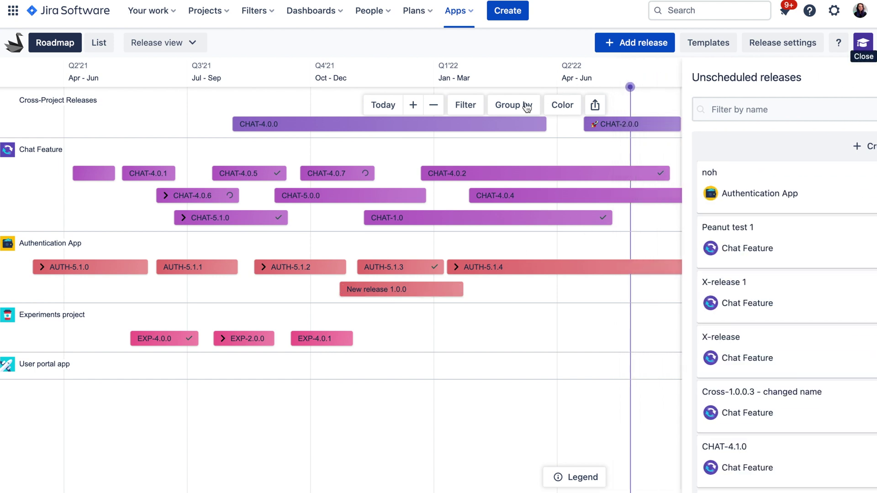
- Look through the release roadmap's filter options
left_click(731, 105)
left_click(658, 184)
left_click(723, 185)
left_click(722, 185)
left_click(792, 183)
left_click(792, 184)
- Group the release roadmap by Status
left_click(770, 104)
left_click(769, 105)
left_click(768, 153)
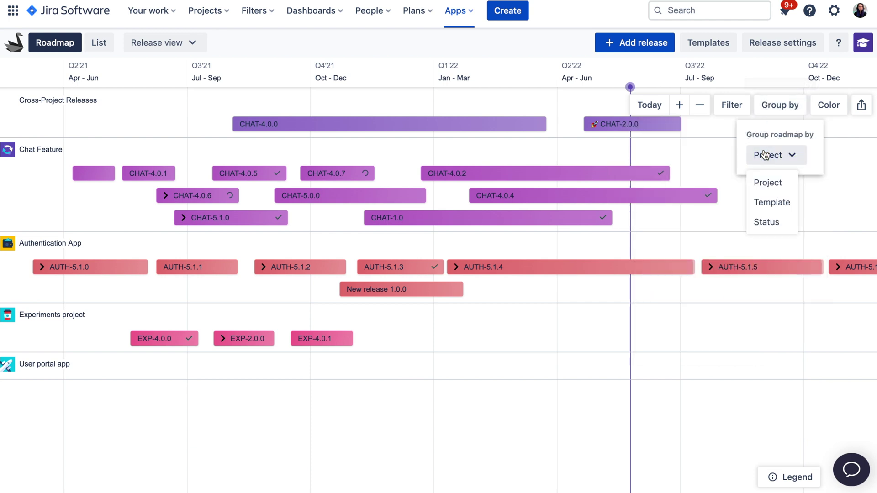
left_click(767, 202)
left_click(766, 222)
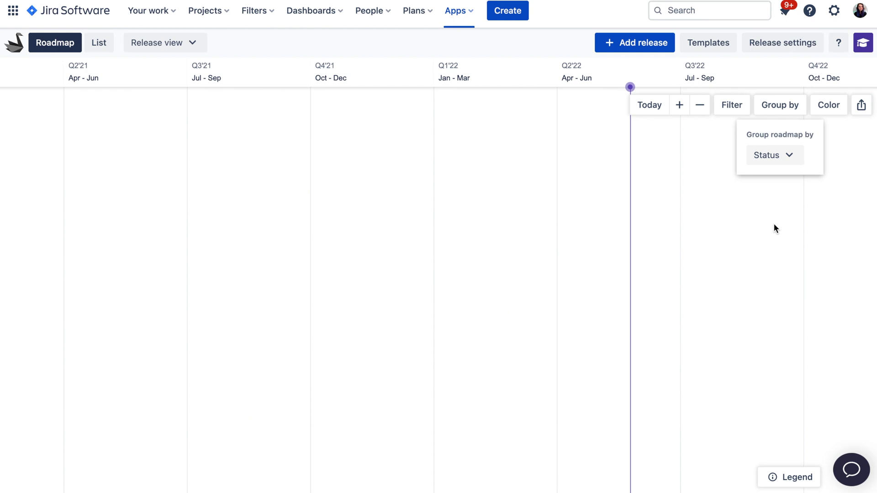
- Switch the roadmap's coloring option, change the CHAT-2.0.0 release's own color to blue, and close its details
left_click(828, 105)
left_click(795, 155)
left_click(772, 181)
left_click(617, 125)
left_click(635, 106)
left_click(637, 153)
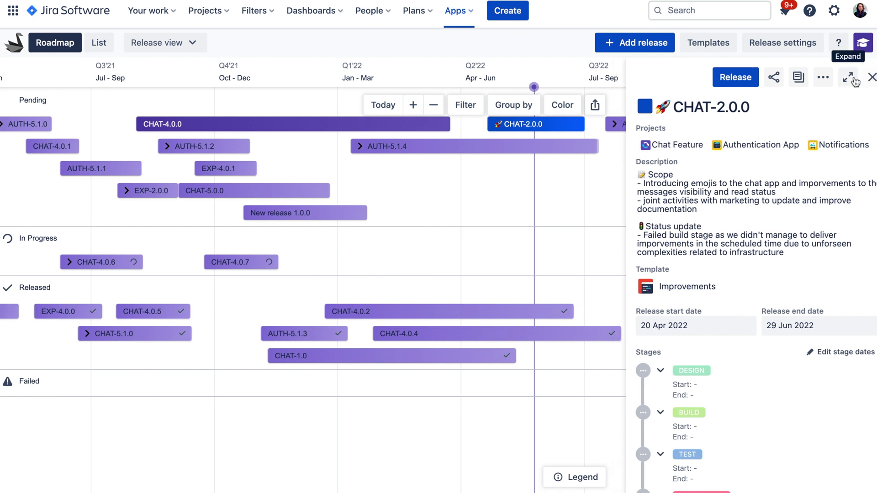
left_click(863, 77)
- Color the release roadmap by Project and close the color options
left_click(828, 104)
left_click(838, 156)
left_click(772, 202)
left_click(785, 155)
left_click(786, 242)
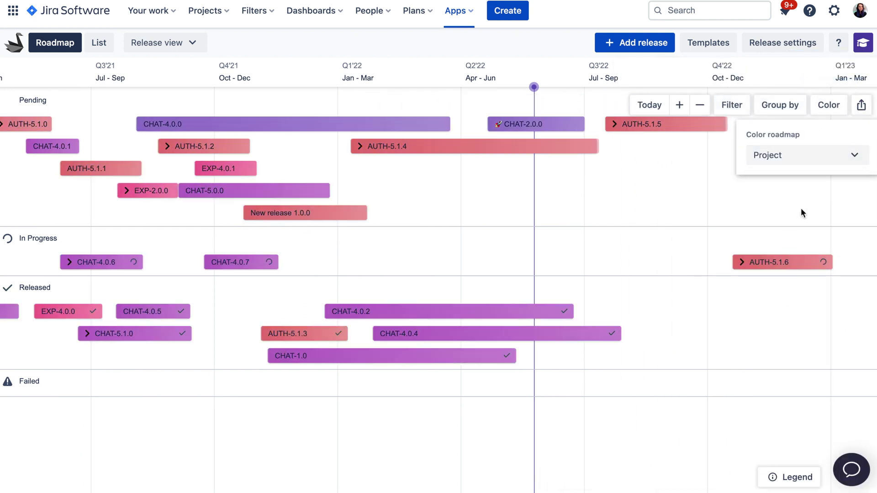
left_click(828, 104)
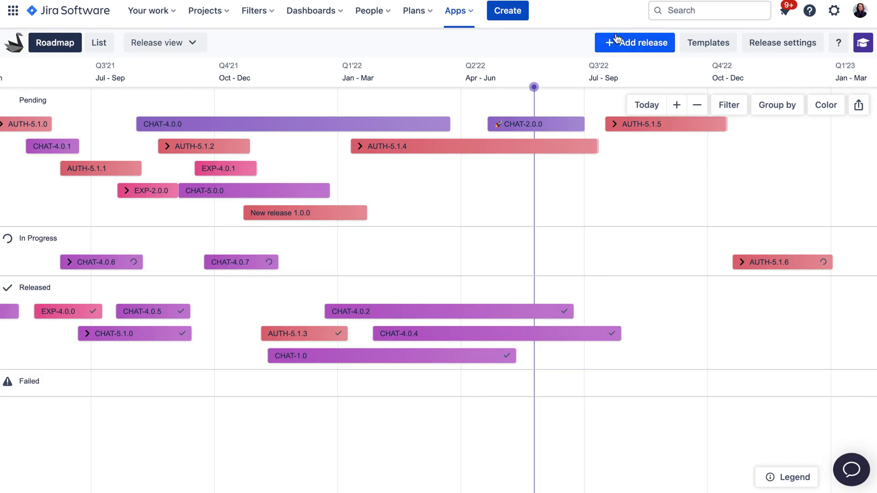
- Create an unscheduled release named X-project release 1.0.0 for the Authentication App and Chat Feature projects, and close the unscheduled releases
left_click(616, 40)
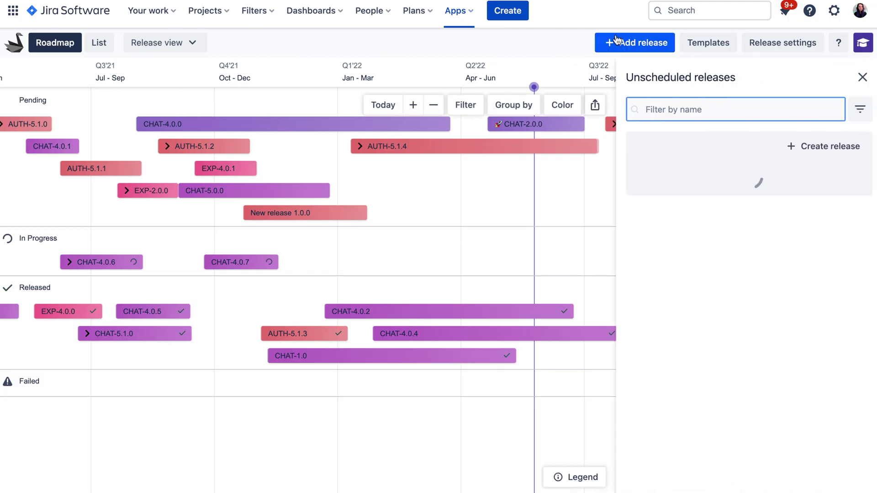
left_click(831, 146)
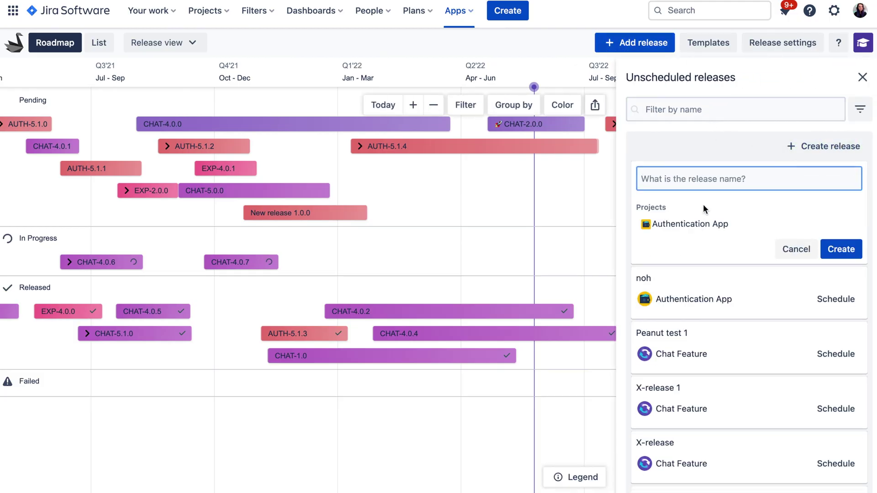
type("X-project release 1.0.0")
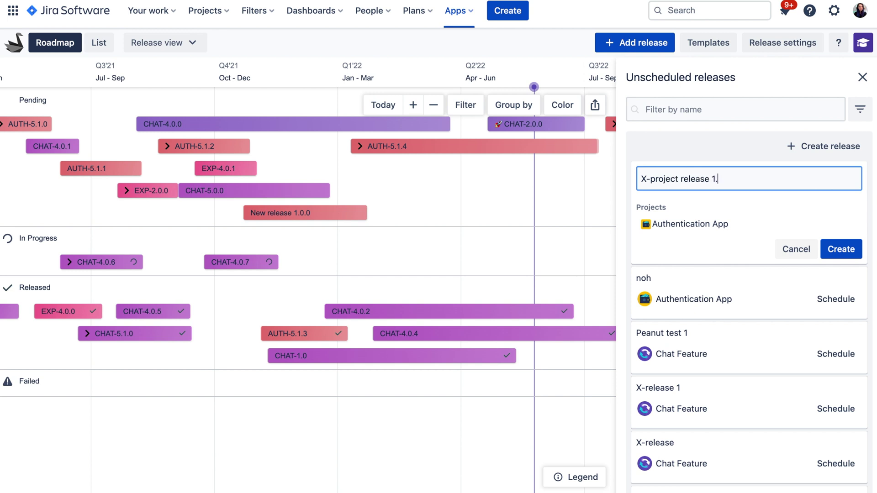
left_click(725, 227)
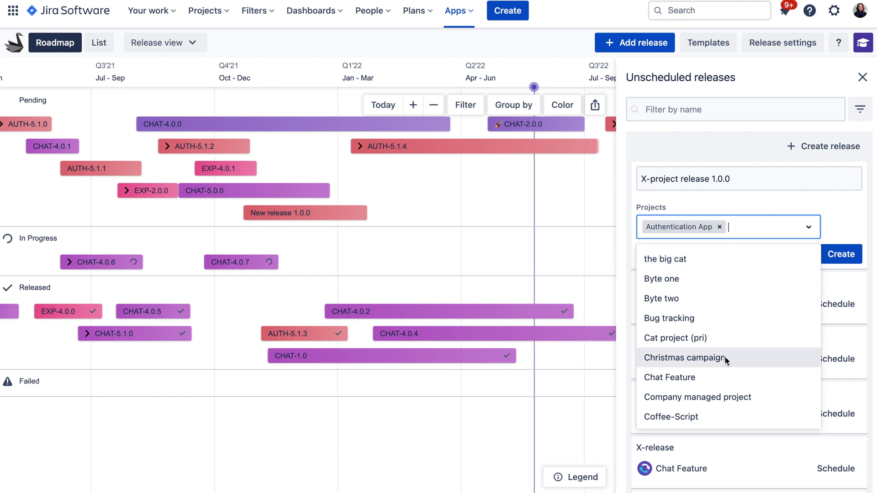
left_click(704, 375)
left_click(760, 247)
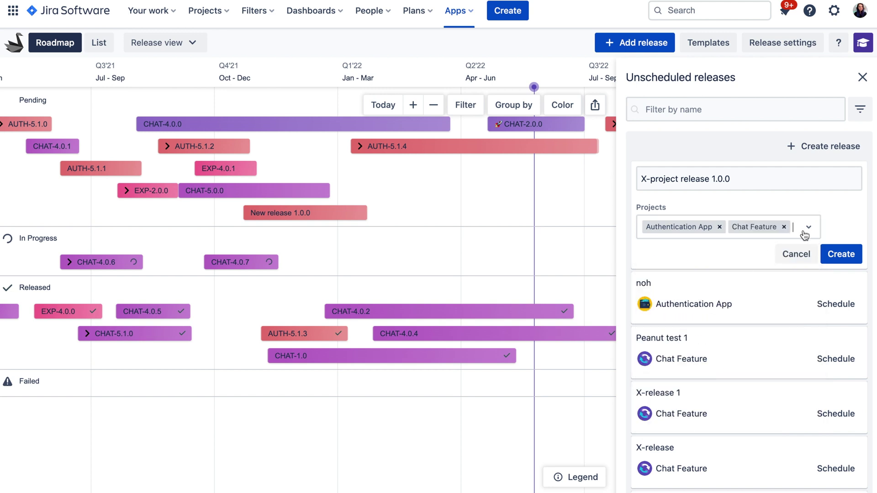
left_click(839, 253)
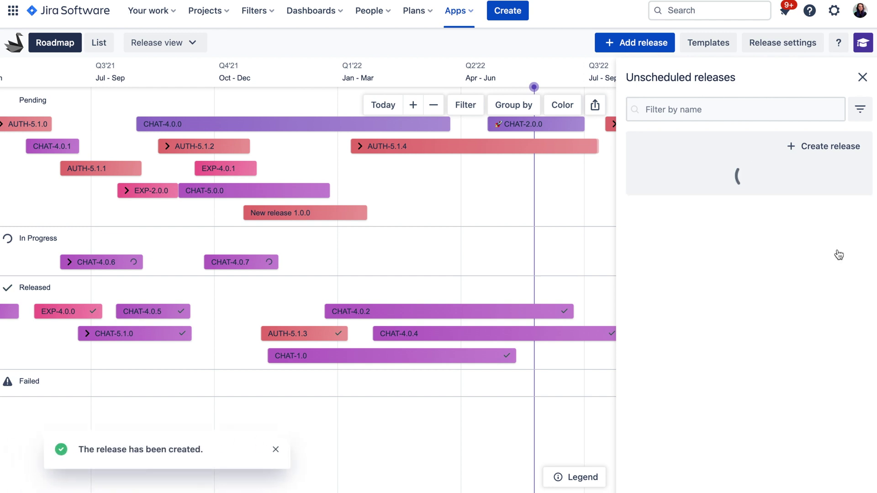
left_click(862, 76)
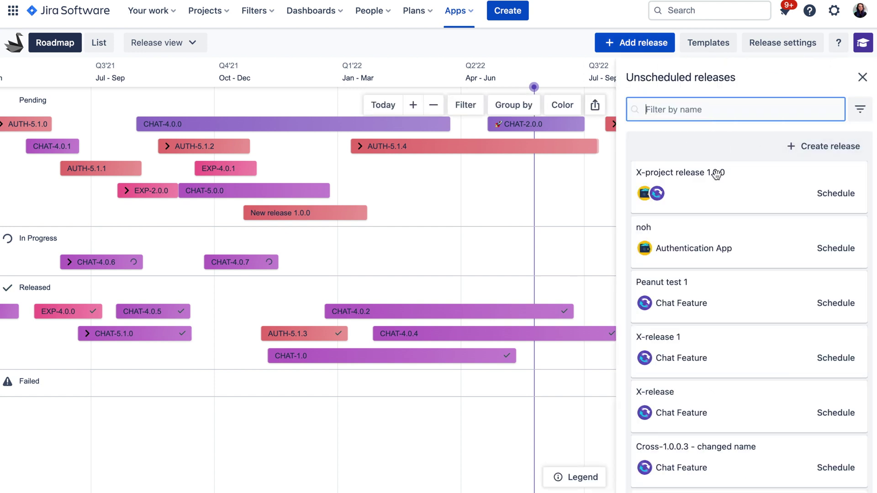
mouse_move(649, 194)
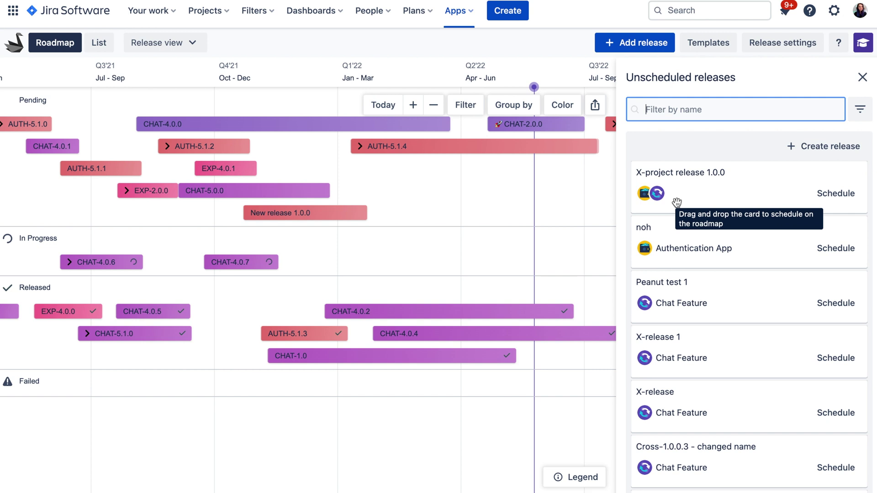
left_click(863, 78)
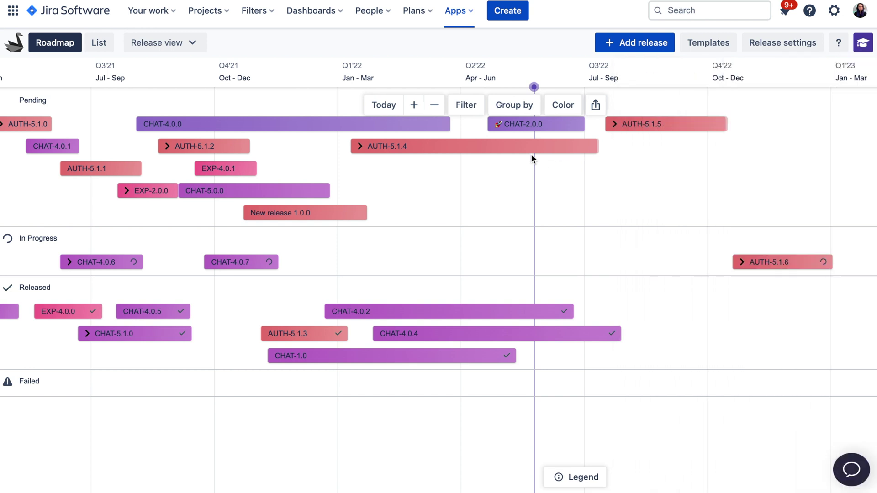
- Open the CHAT-2.0.0 release details in full view and look through the issues in the version
left_click(517, 125)
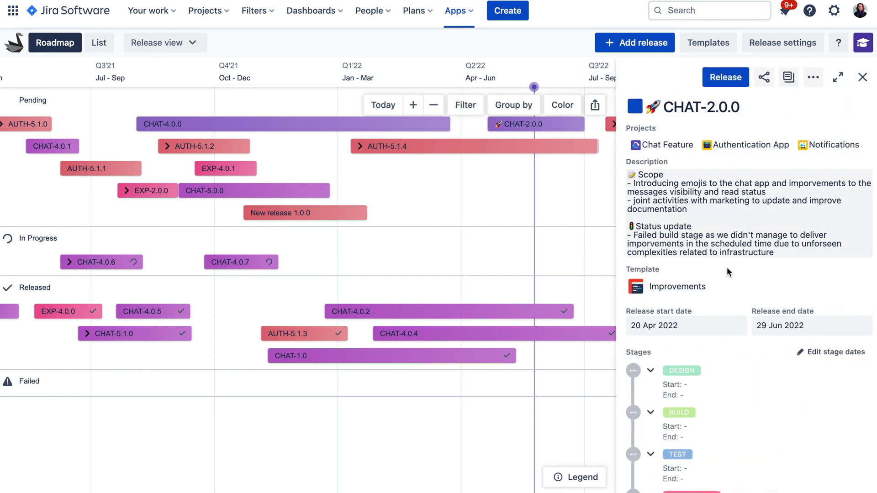
left_click(831, 76)
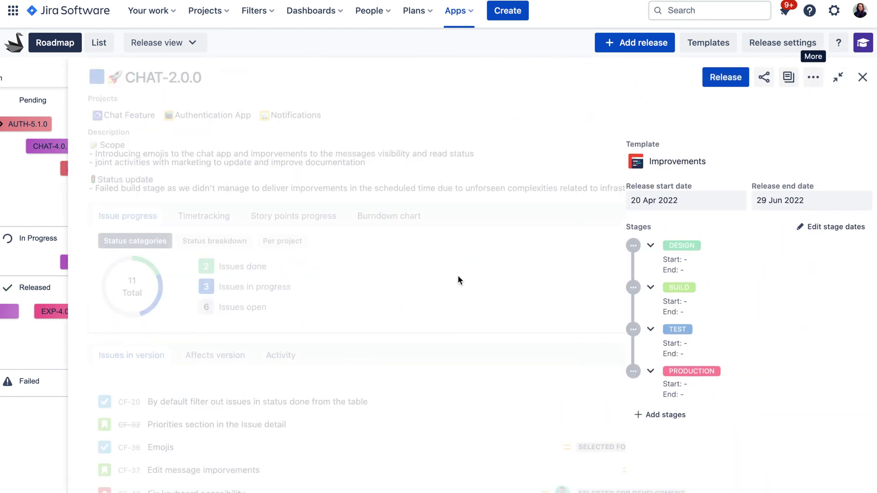
scroll(454, 293, "down", 5)
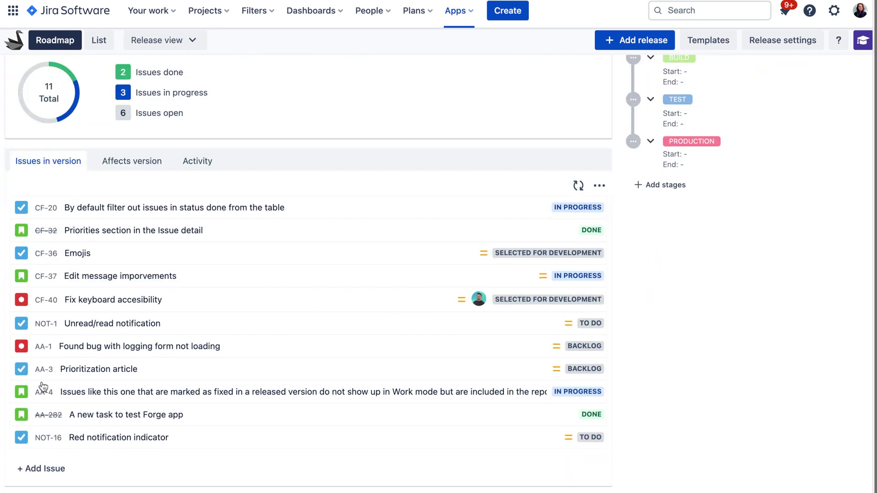
scroll(34, 437, "up", 5)
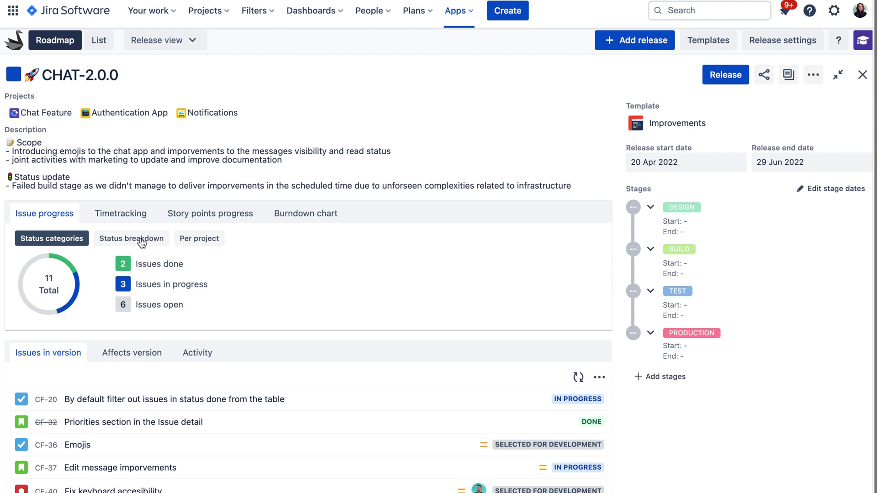
- Examine the release's issue progress by status breakdown and per project, and its timetracking and story points progress per project
left_click(141, 243)
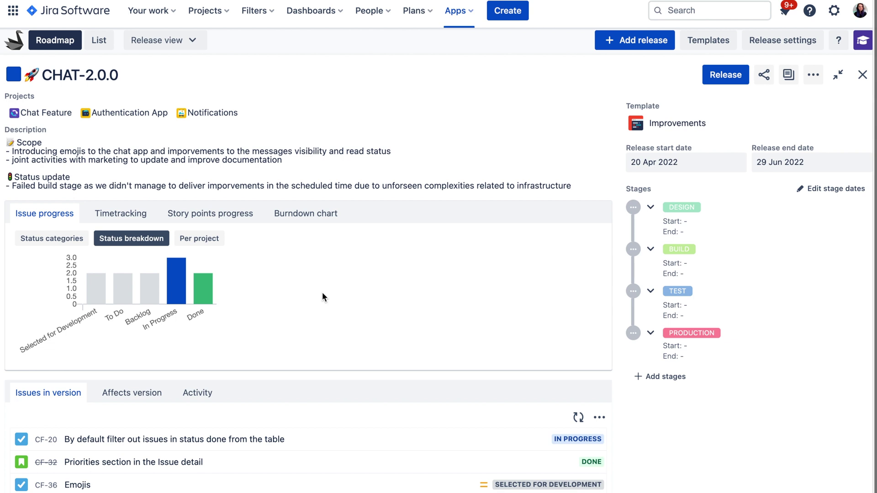
left_click(207, 241)
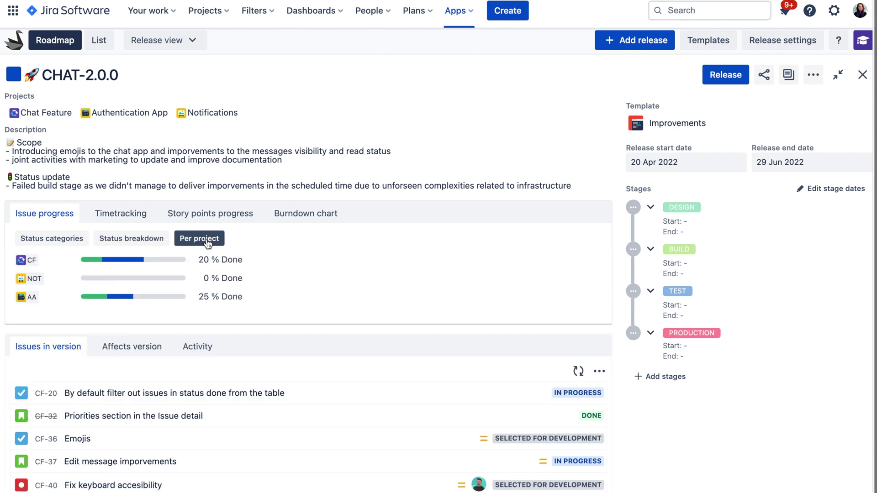
left_click(146, 219)
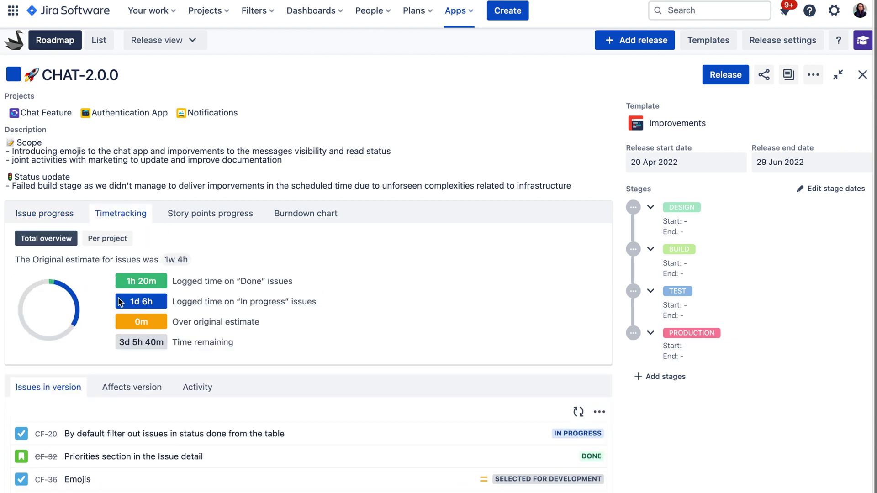
left_click(129, 240)
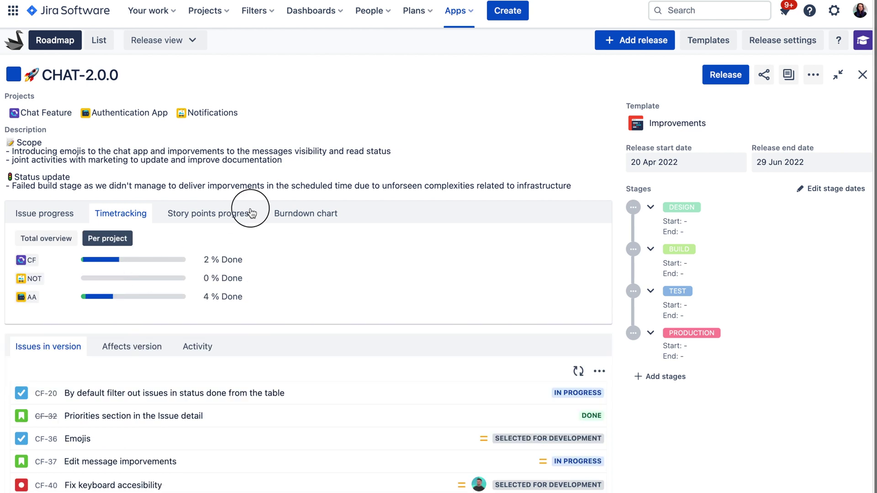
left_click(250, 213)
left_click(120, 237)
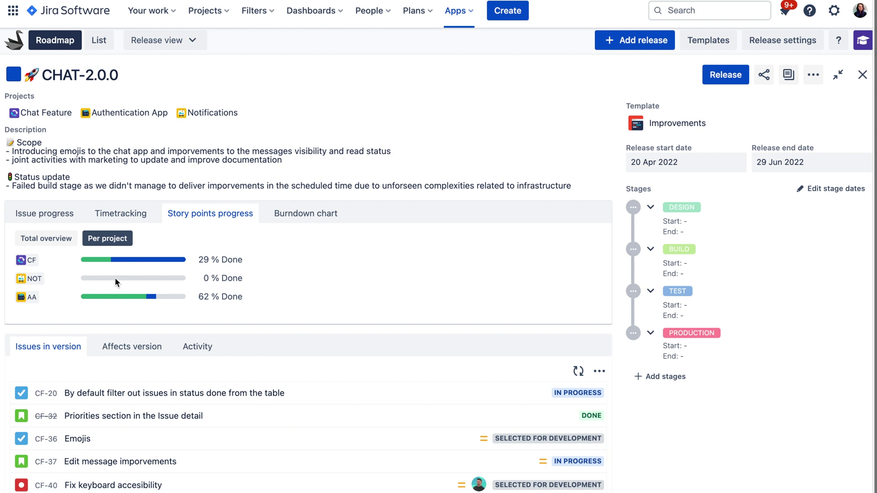
- View the release's burndown chart based on Story points, Time estimate and Issue count
left_click(293, 213)
scroll(210, 261, "down", 1)
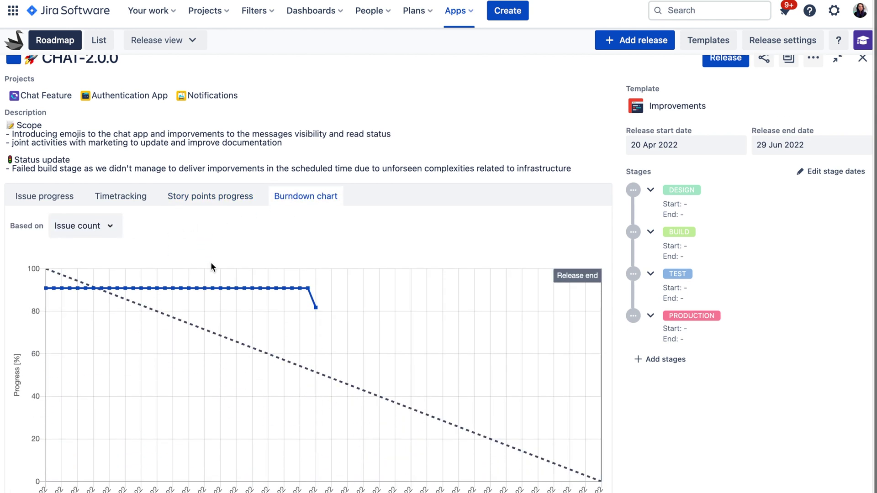
left_click(109, 204)
left_click(97, 254)
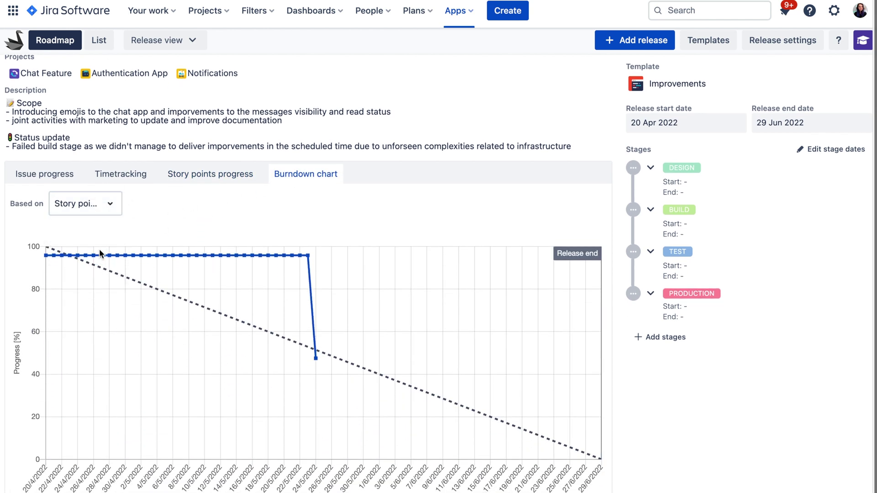
left_click(110, 206)
left_click(101, 271)
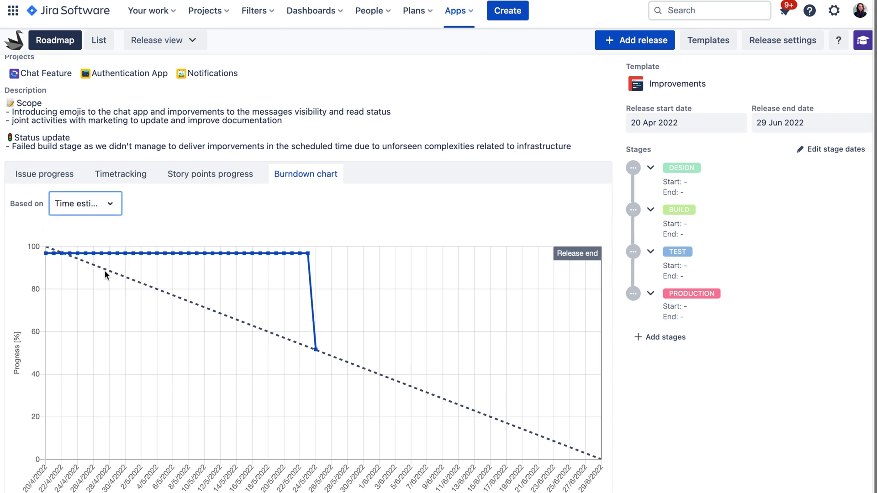
left_click(84, 208)
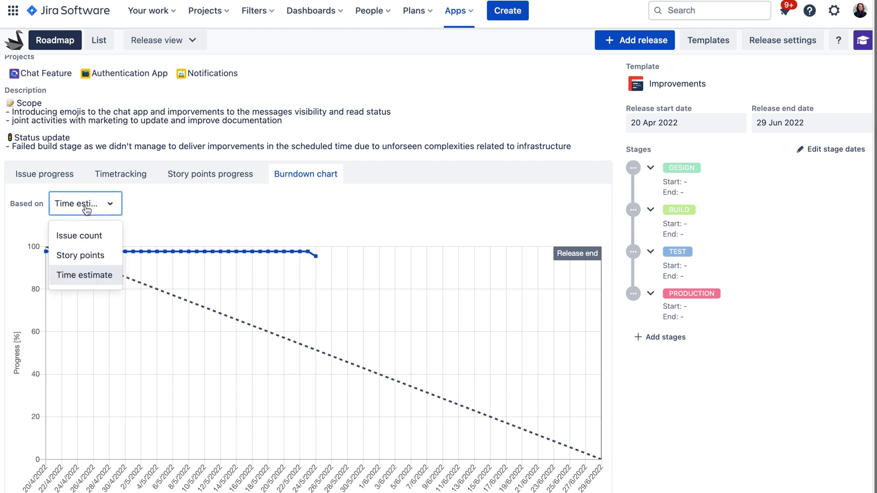
left_click(84, 231)
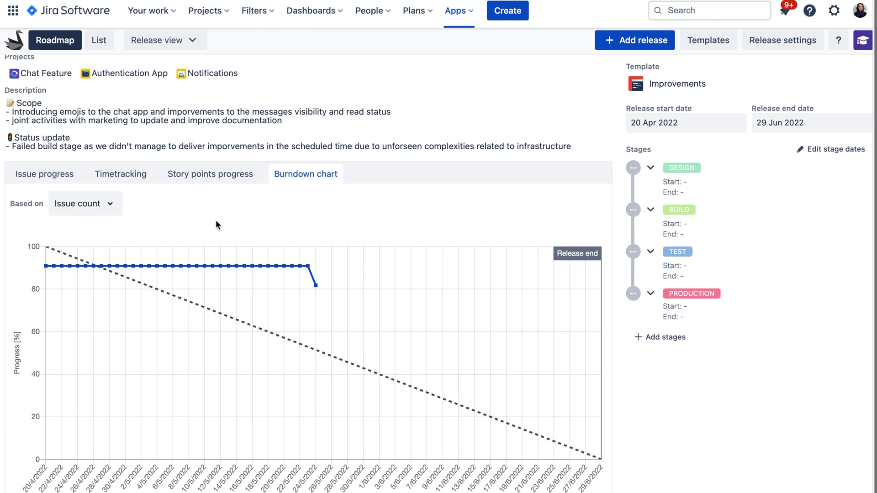
- Copy the share link for the CHAT-2.0.0 release
scroll(750, 244, "up", 1)
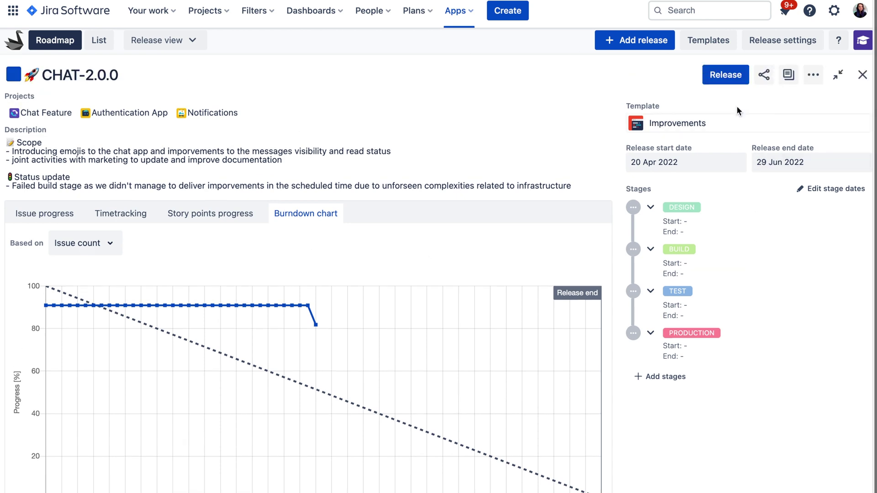
left_click(763, 74)
left_click(728, 199)
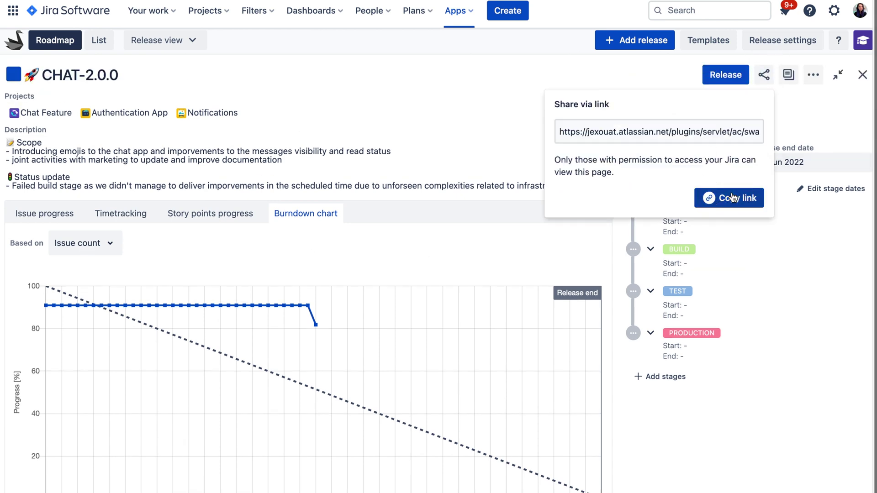
- Look through the release notes options of CHAT-2.0.0 and close the release details
left_click(788, 75)
left_click(263, 120)
left_click(239, 164)
left_click(556, 394)
left_click(652, 398)
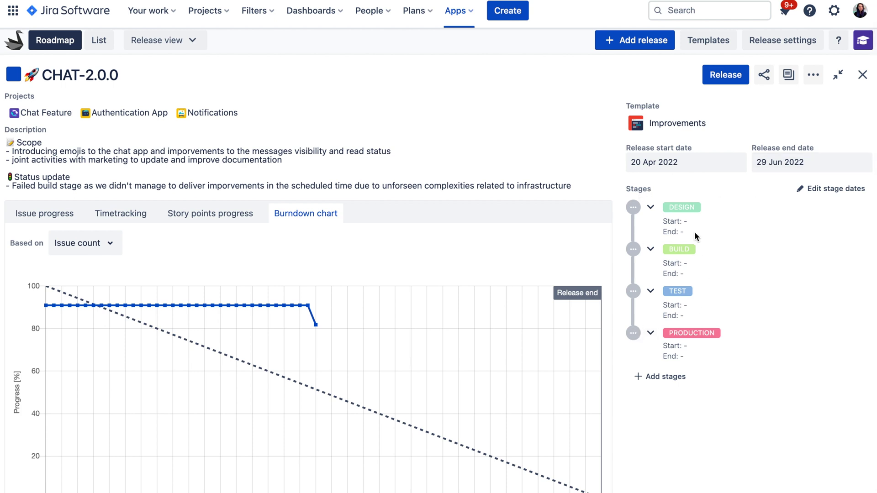
left_click(858, 80)
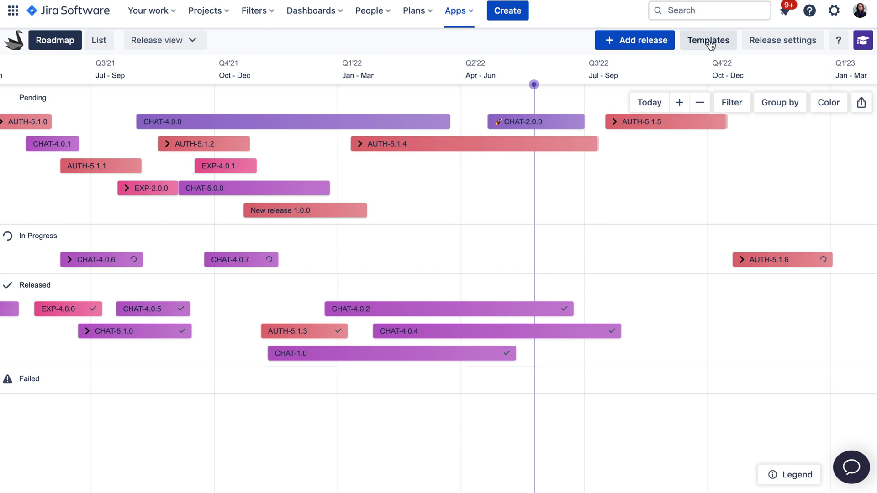
- Look through the release templates with their stages and default durations, and close them
left_click(709, 44)
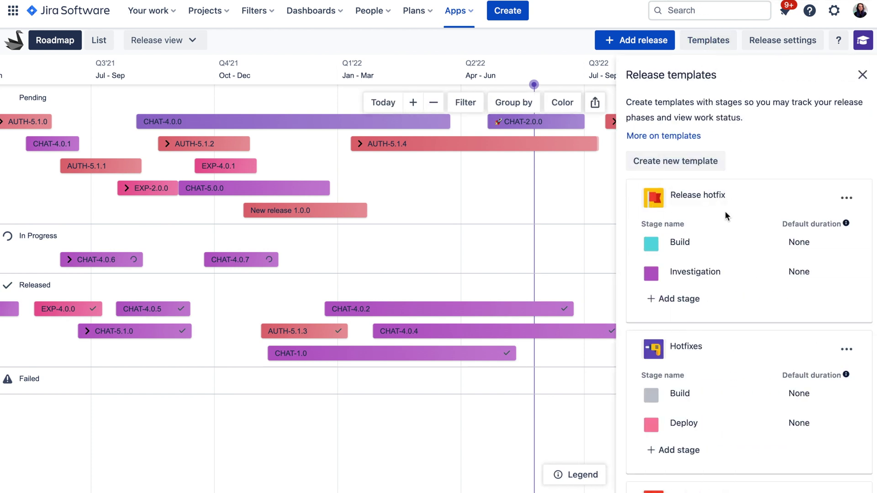
scroll(724, 210, "down", 1)
scroll(719, 216, "down", 8)
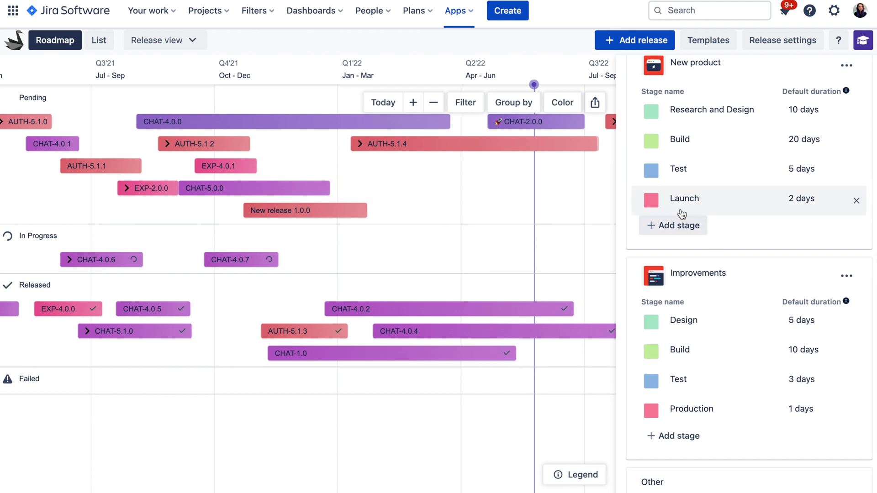
scroll(685, 137, "up", 1)
scroll(680, 130, "up", 8)
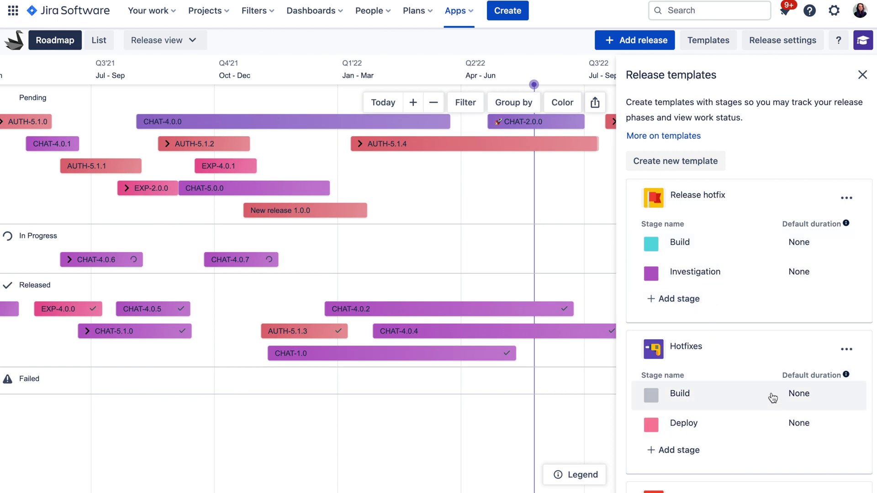
scroll(772, 393, "down", 3)
scroll(771, 379, "down", 3)
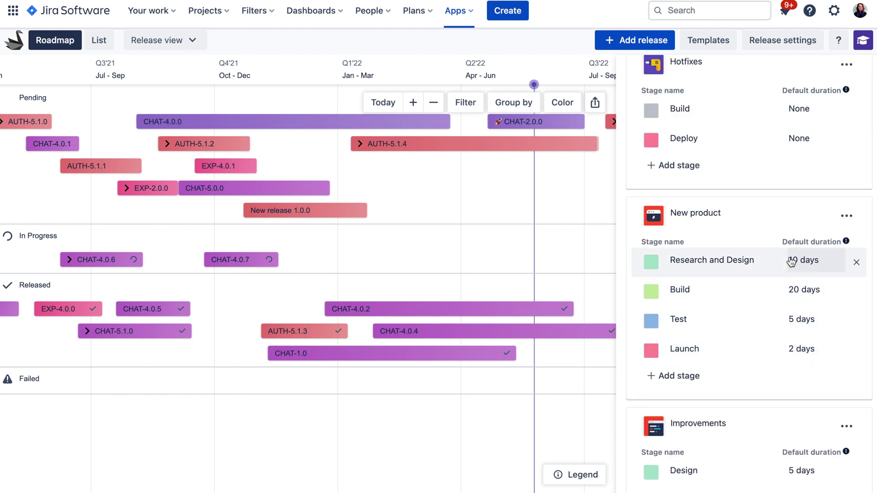
scroll(749, 243, "up", 6)
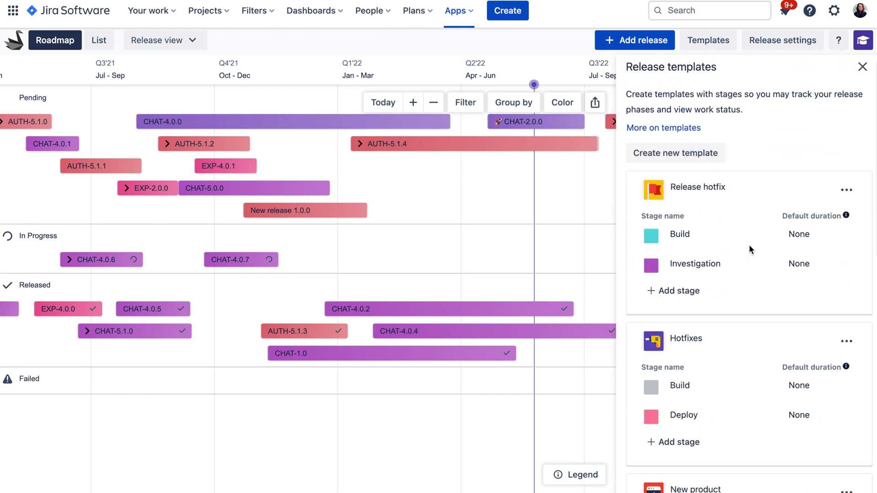
left_click(862, 75)
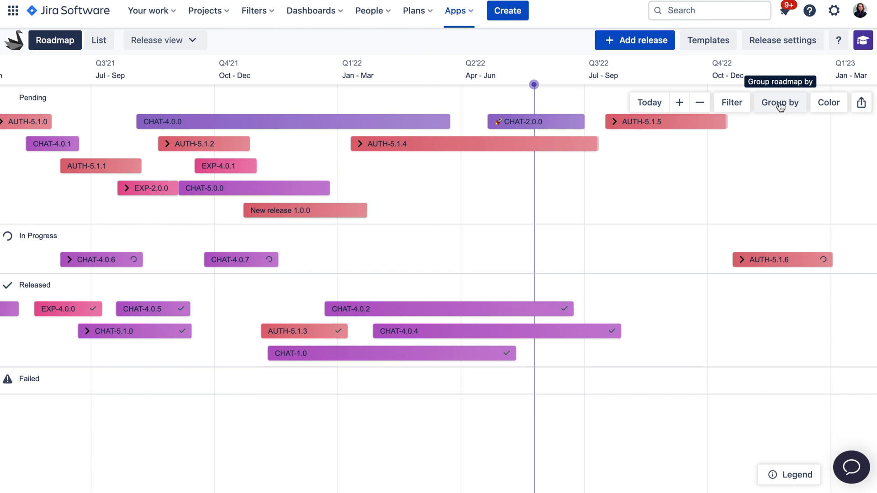
- Group the release roadmap by Template
left_click(796, 106)
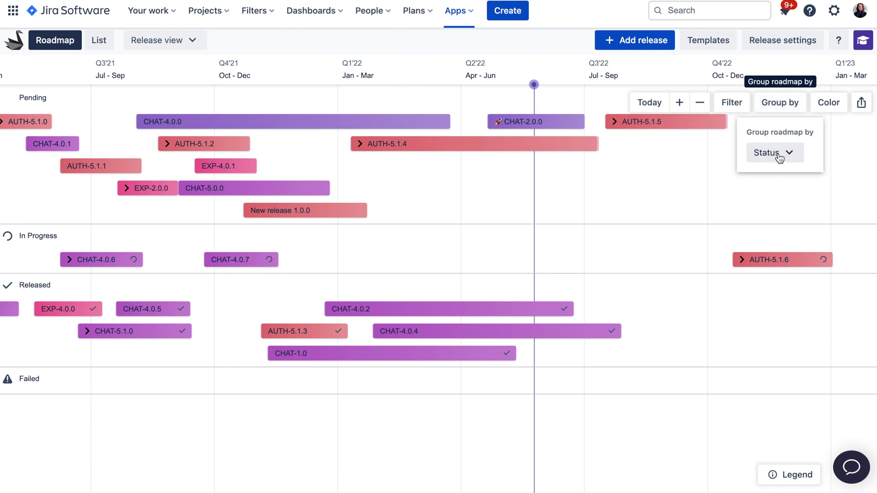
left_click(778, 152)
left_click(775, 201)
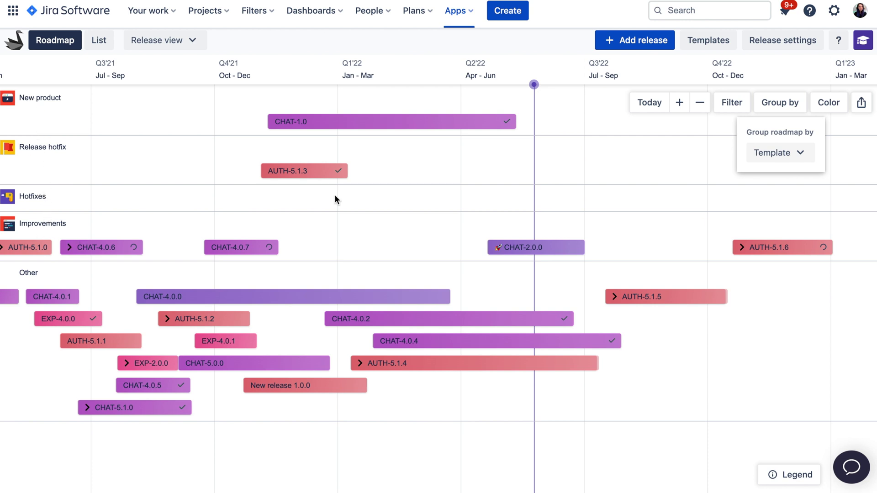
- Filter the release roadmap by the Hotfixes and Improvements templates, and clear both filters again
left_click(731, 102)
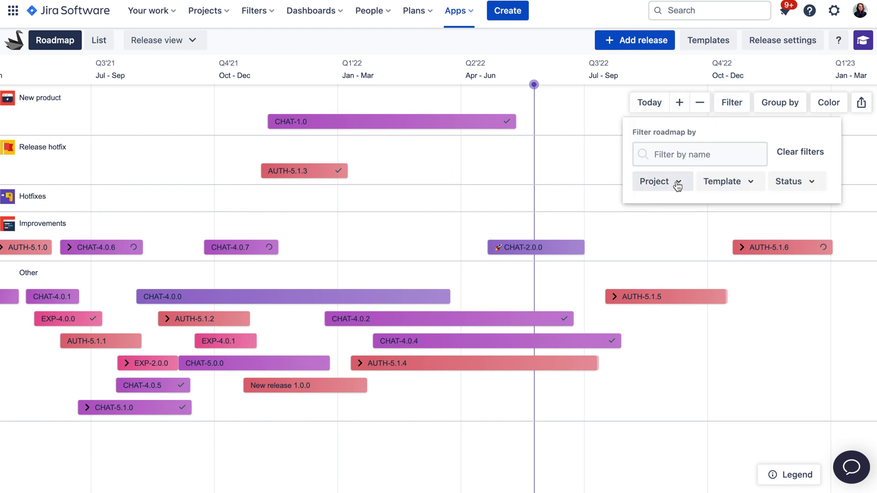
left_click(723, 183)
left_click(682, 296)
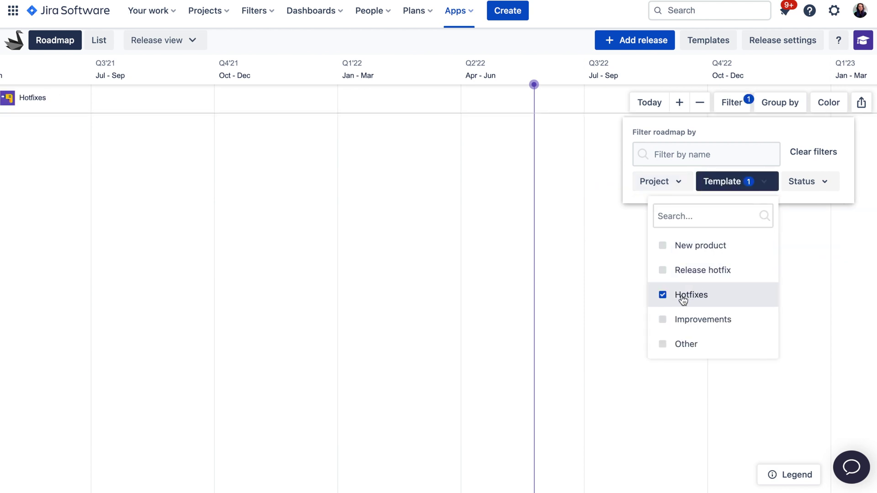
left_click(691, 325)
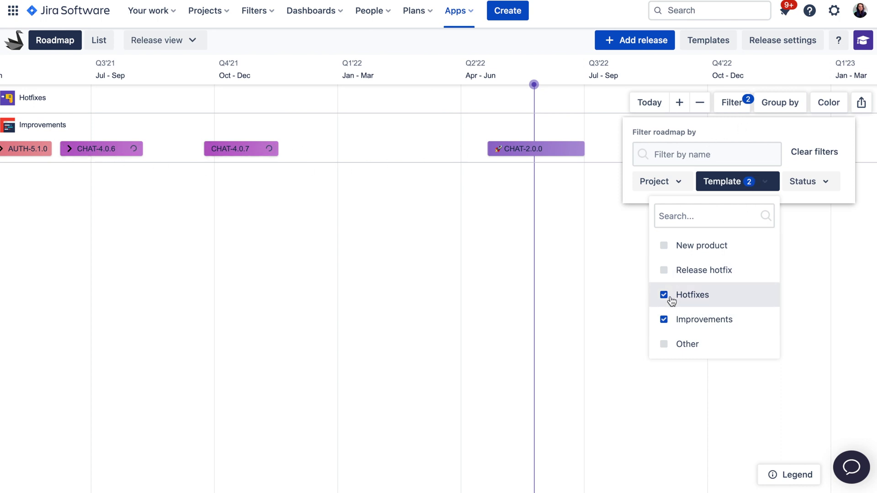
left_click(693, 325)
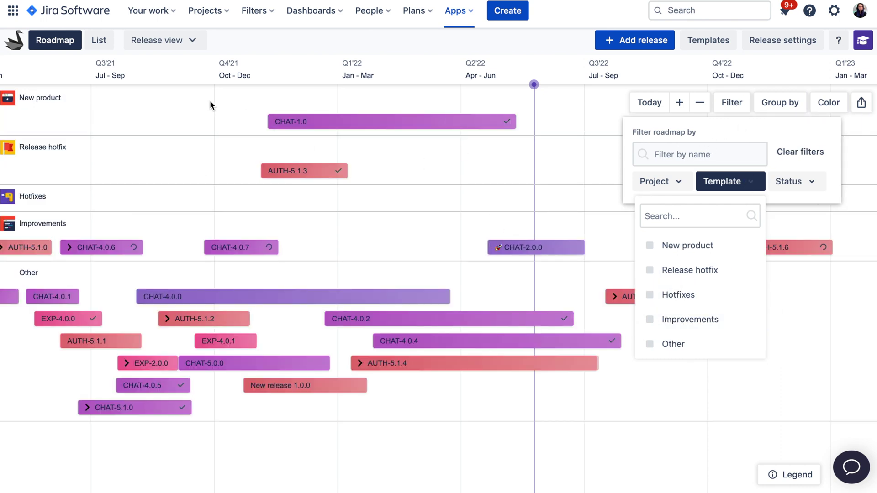
- Switch the releases to the list view and look through its Project, Template and Status filters
left_click(101, 41)
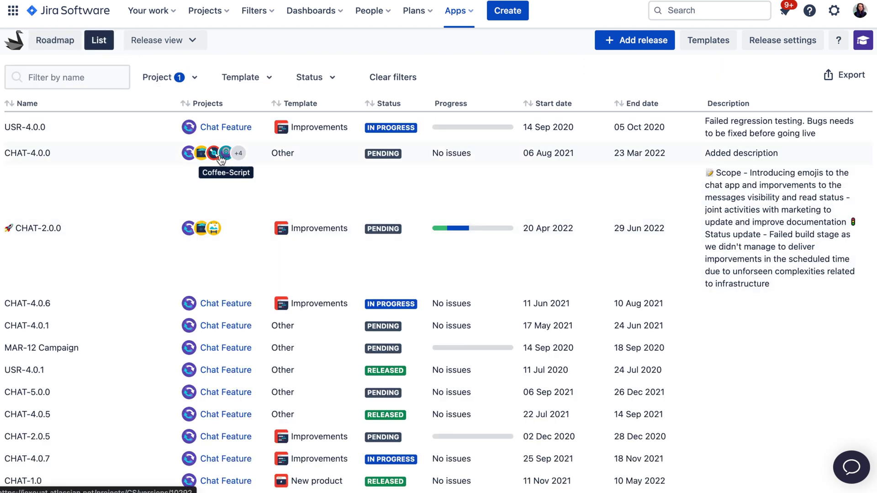
left_click(165, 77)
left_click(226, 69)
left_click(237, 77)
left_click(336, 78)
left_click(336, 78)
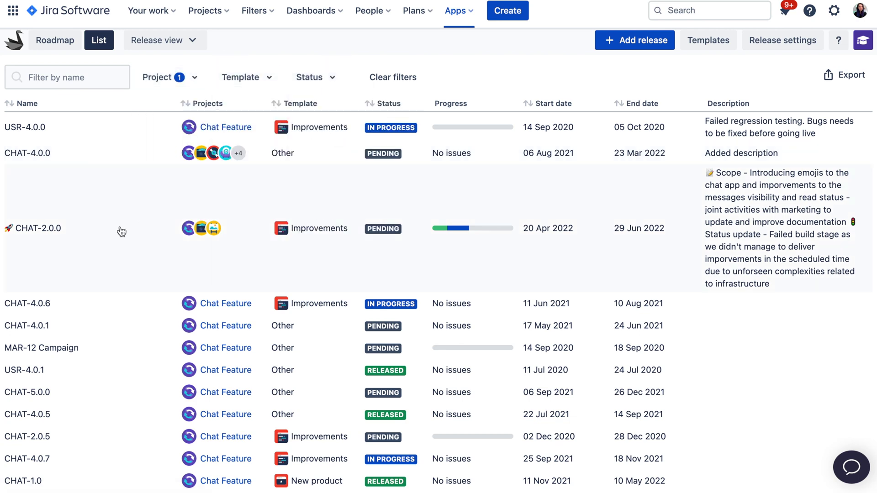
- Open the CHAT-2.0.0 release from the list and create an issue named "new issue" in it
left_click(42, 237)
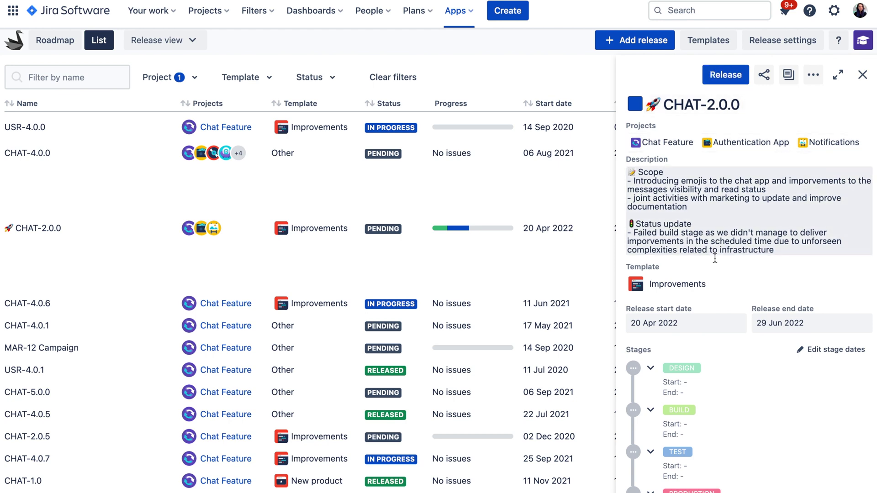
scroll(685, 328, "down", 10)
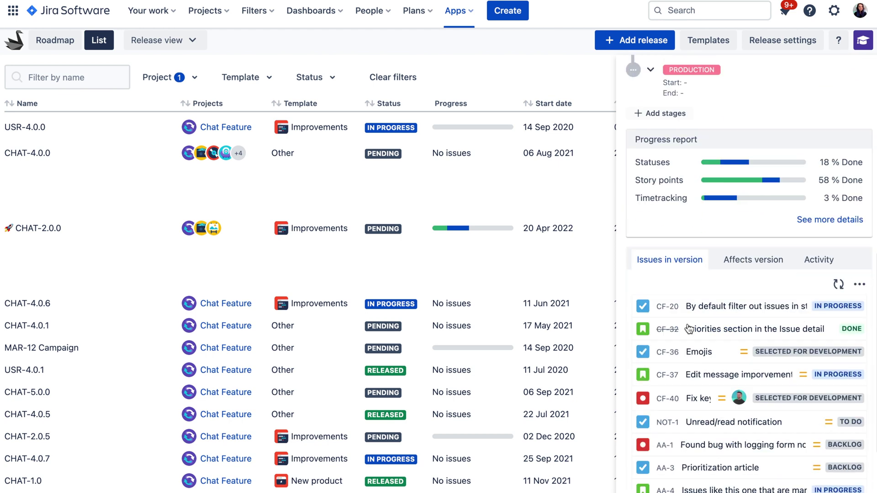
scroll(783, 481, "down", 1)
left_click(749, 451)
type("new issue")
key("Return")
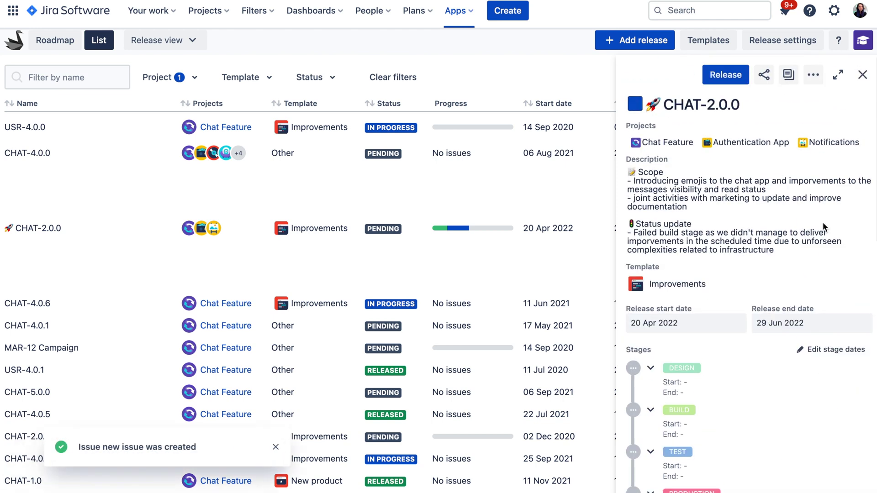
- Close the CHAT-2.0.0 release details and open the export options of the release list
left_click(862, 75)
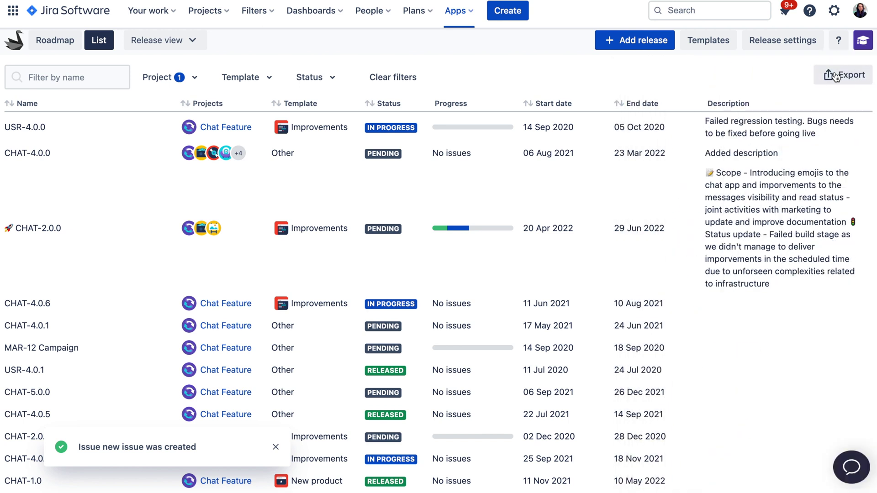
left_click(834, 75)
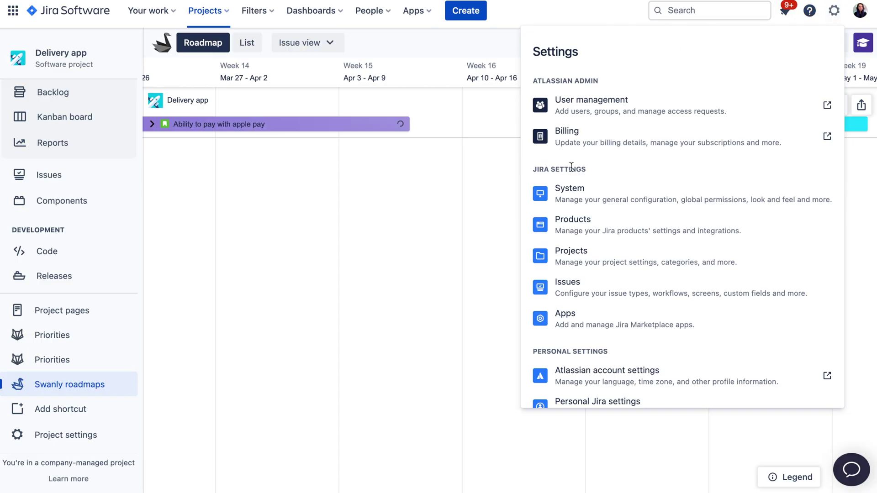
- Open the global permissions in Jira's system settings and review the Administer Swanly permission
left_click(583, 194)
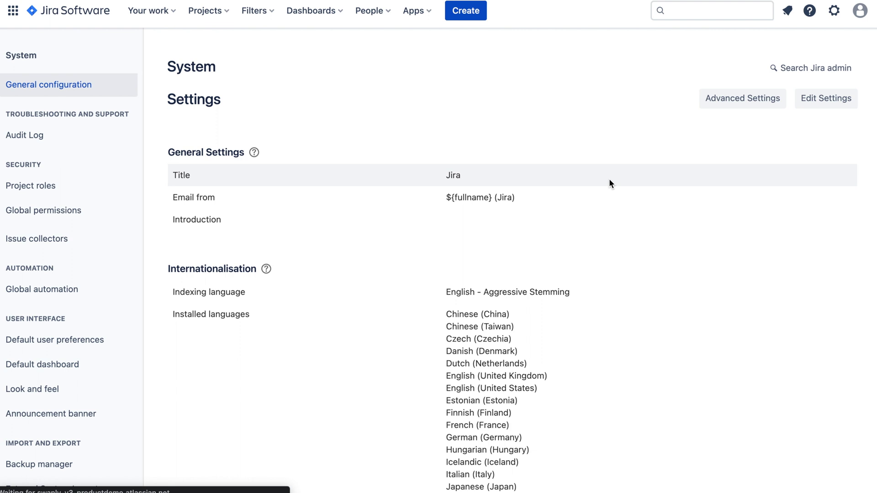
left_click(61, 209)
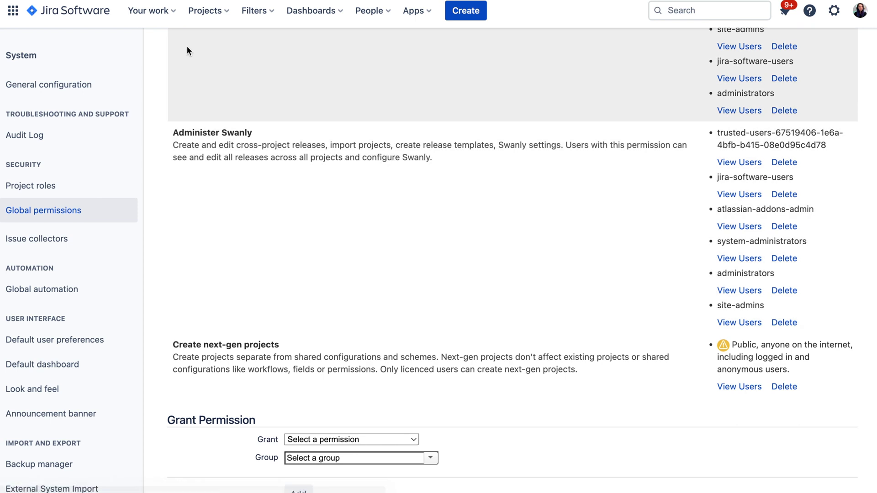
- Open the permission scheme in the Delivery app project's settings and review its view and edit permissions for Swanly releases and issue timeline
left_click(201, 14)
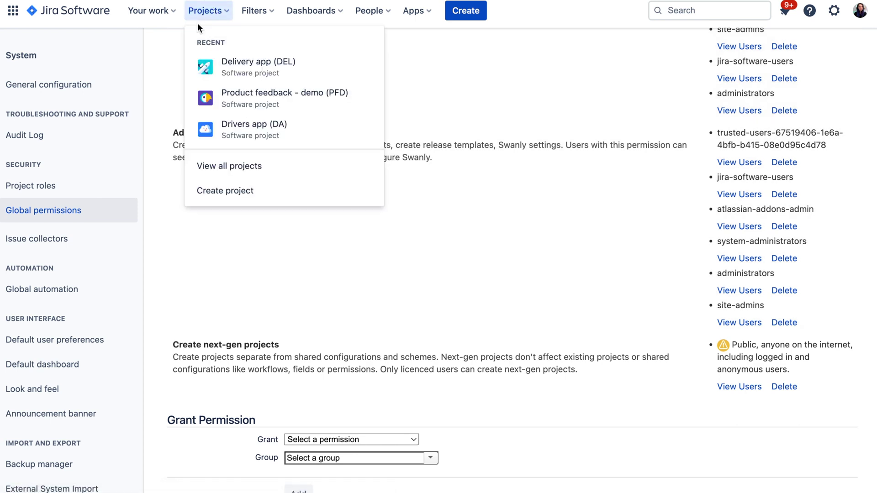
left_click(228, 71)
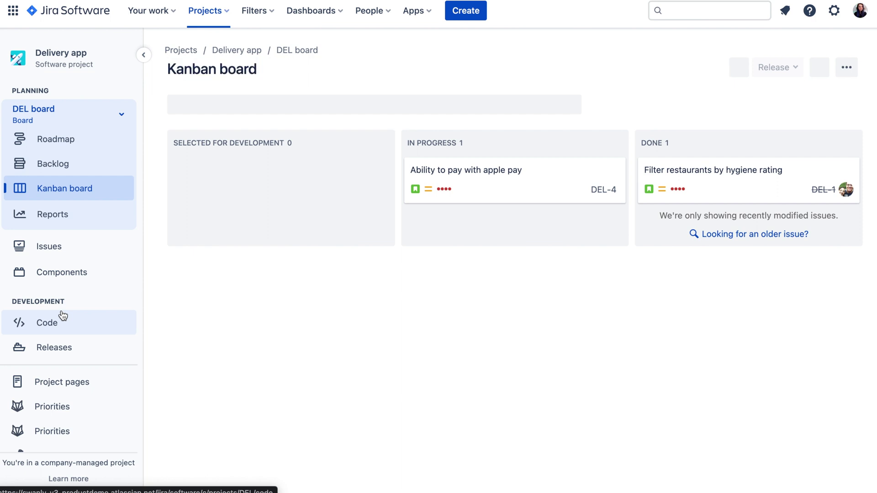
scroll(62, 315, "down", 2)
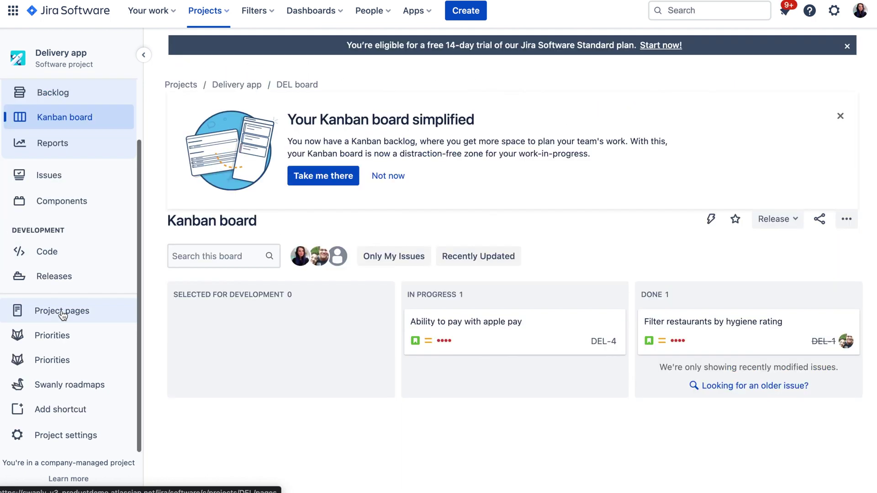
scroll(57, 439, "up", 1)
left_click(57, 442)
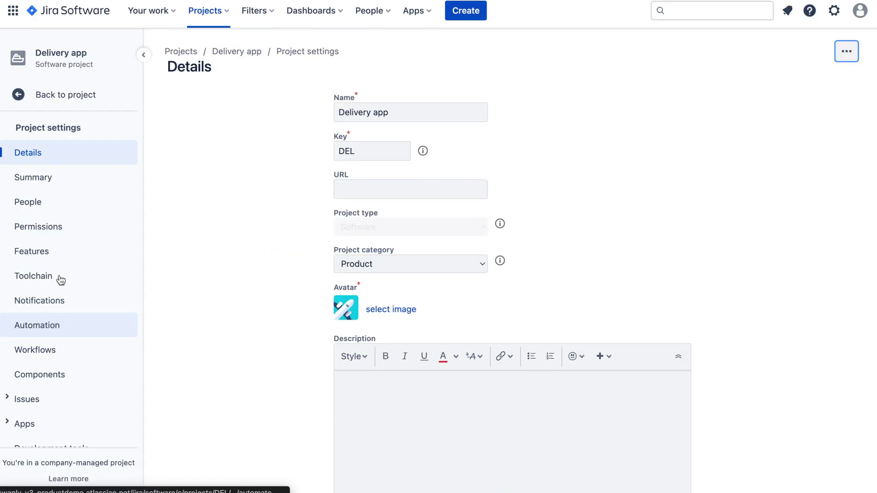
left_click(60, 232)
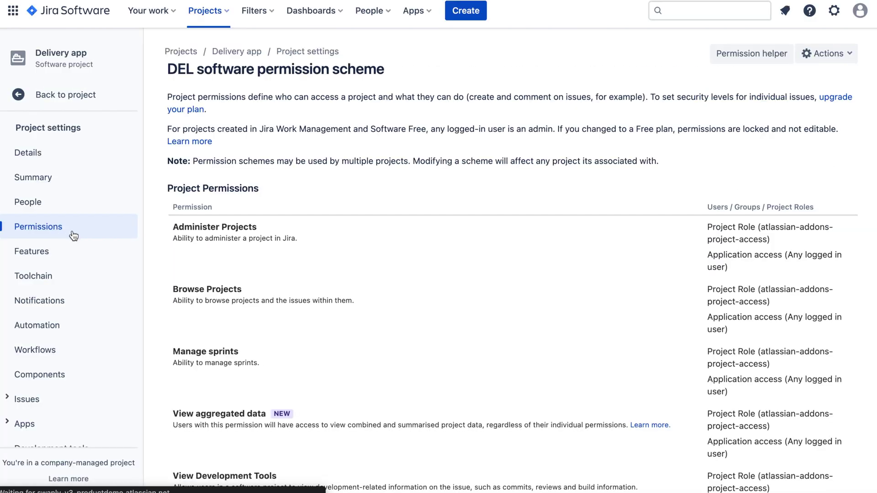
scroll(240, 303, "down", 12)
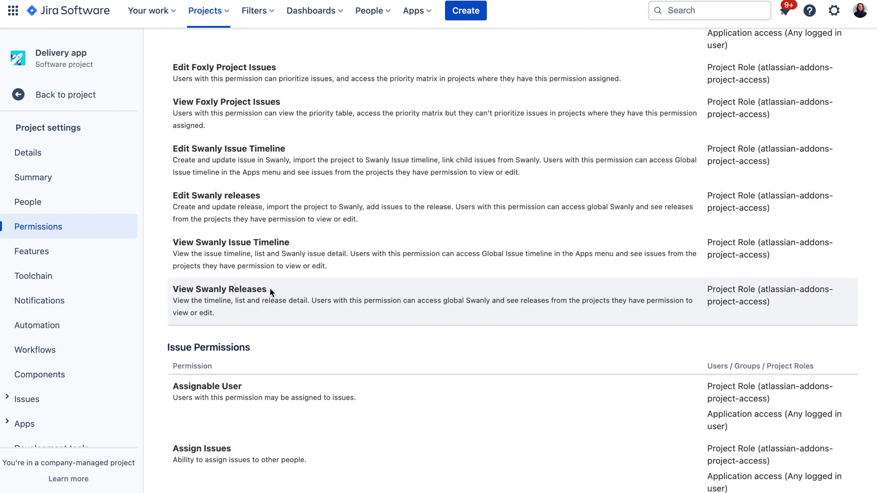
- Switch to Swanly's Atlassian Marketplace listing and review its Cloud Fortified certification, feature details, and privacy and security information
key("ctrl+super+f")
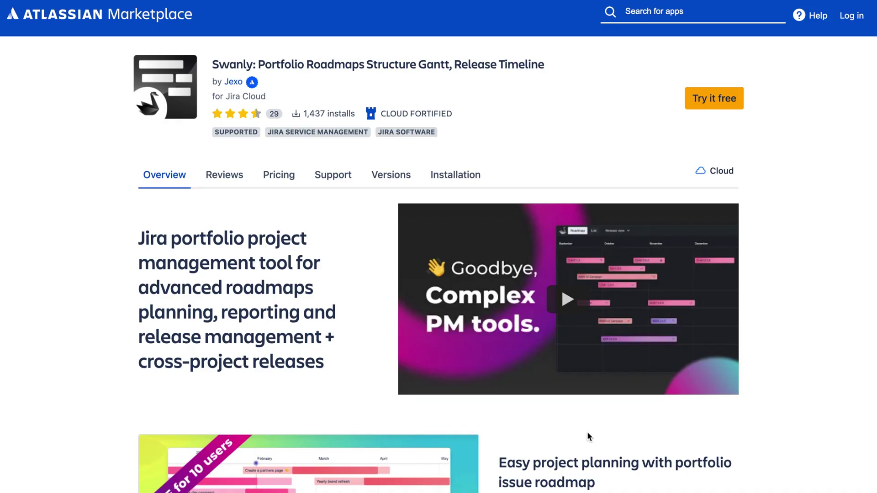
left_click(587, 433)
mouse_move(421, 109)
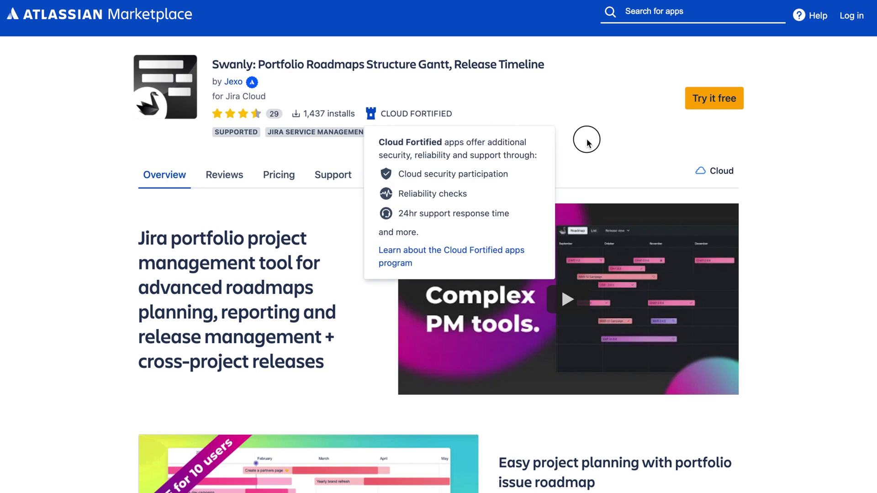
scroll(586, 139, "down", 10)
scroll(586, 139, "down", 12)
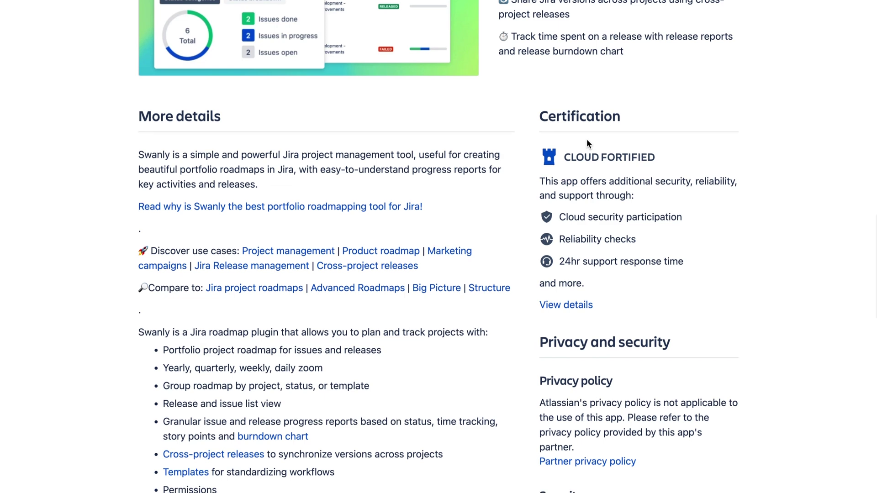
scroll(586, 144, "down", 3)
scroll(580, 243, "down", 3)
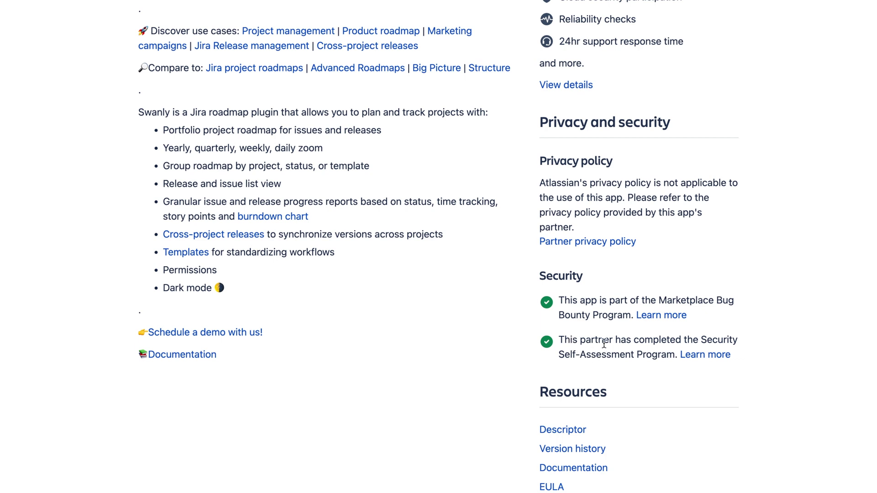
scroll(604, 343, "up", 20)
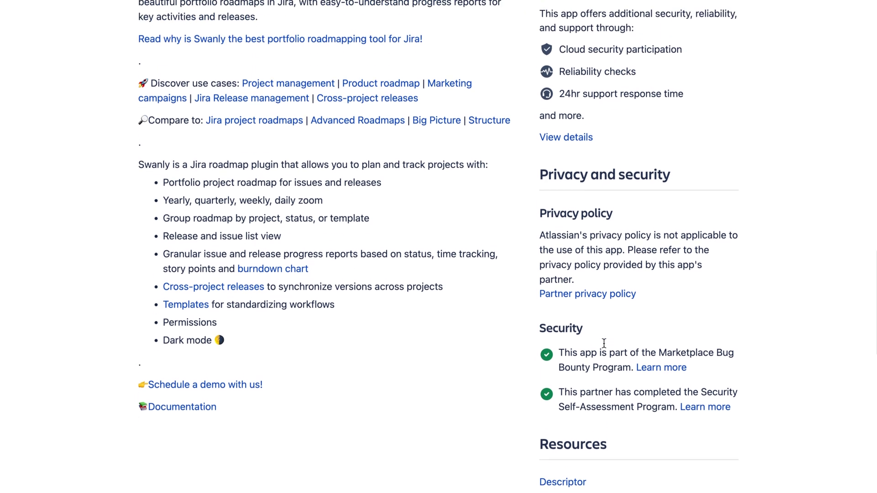
scroll(604, 343, "up", 3)
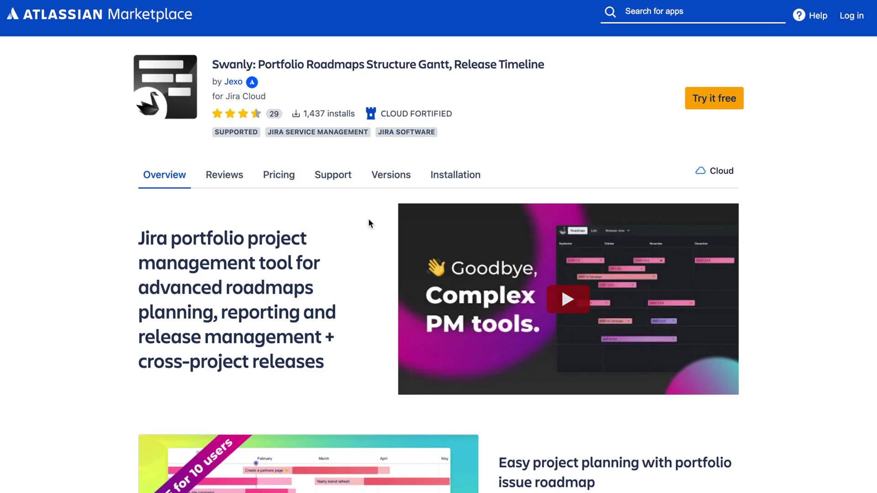
- Review Swanly's cloud pricing for the different user tiers and close the pricing overview
left_click(280, 174)
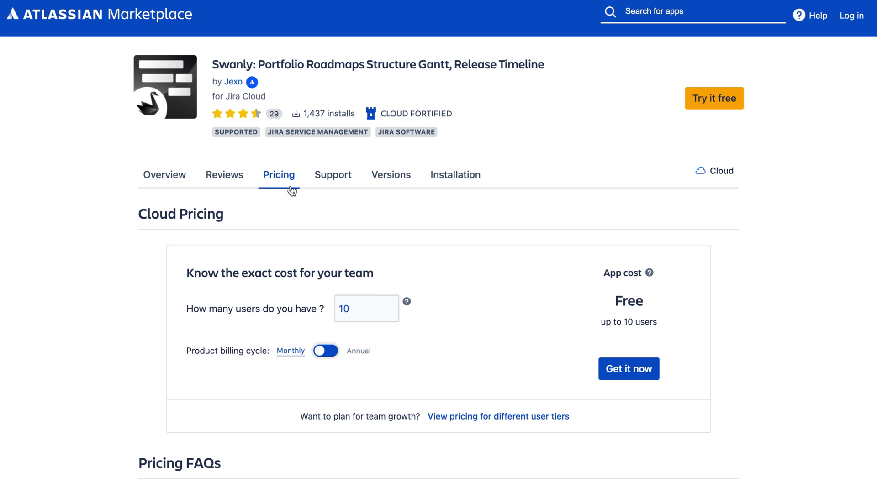
left_click(492, 415)
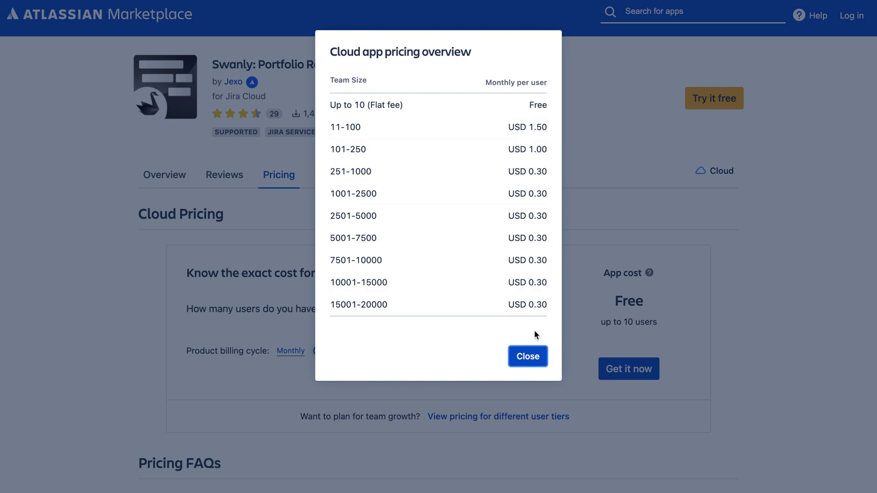
left_click(528, 357)
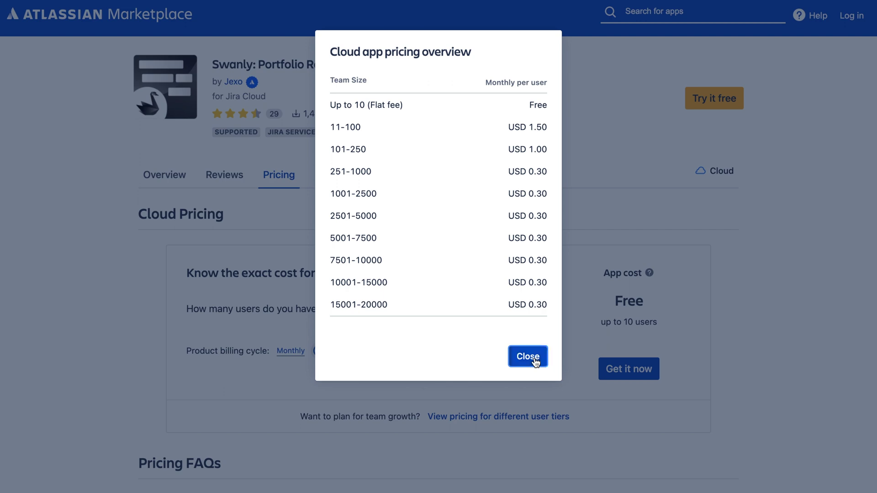